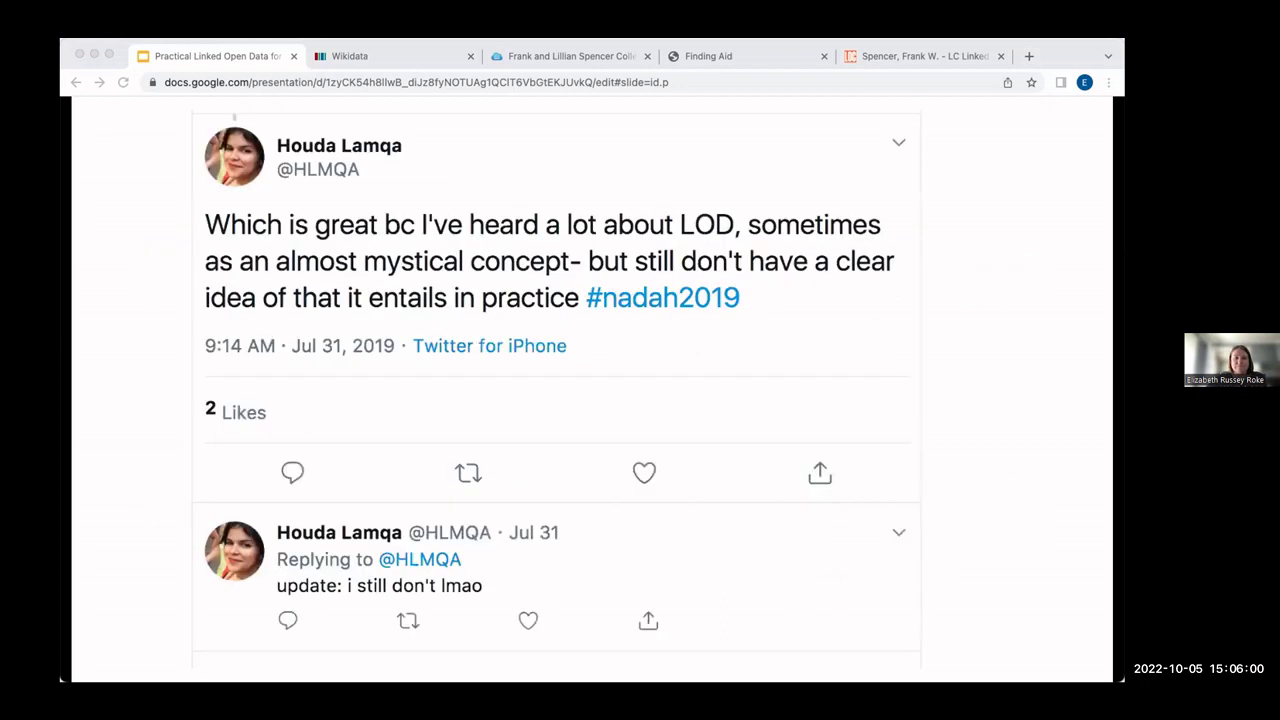
# Advance the slideshow to the 'Intro to Linked Open Data' section title slide.
pyautogui.press('Right')
pyautogui.press('Right')
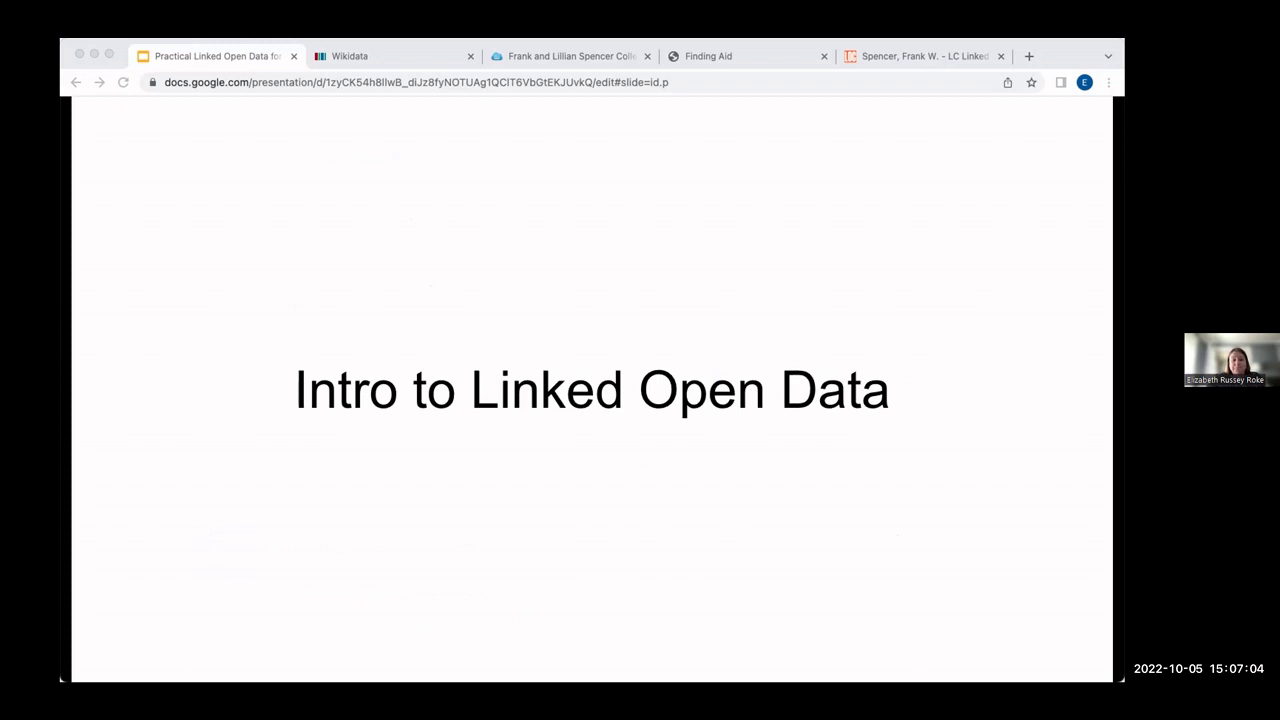
# Step through the two-Woodruff-Libraries challenge slide to the 'Step 1: Disambiguation' slide.
pyautogui.press('Right')
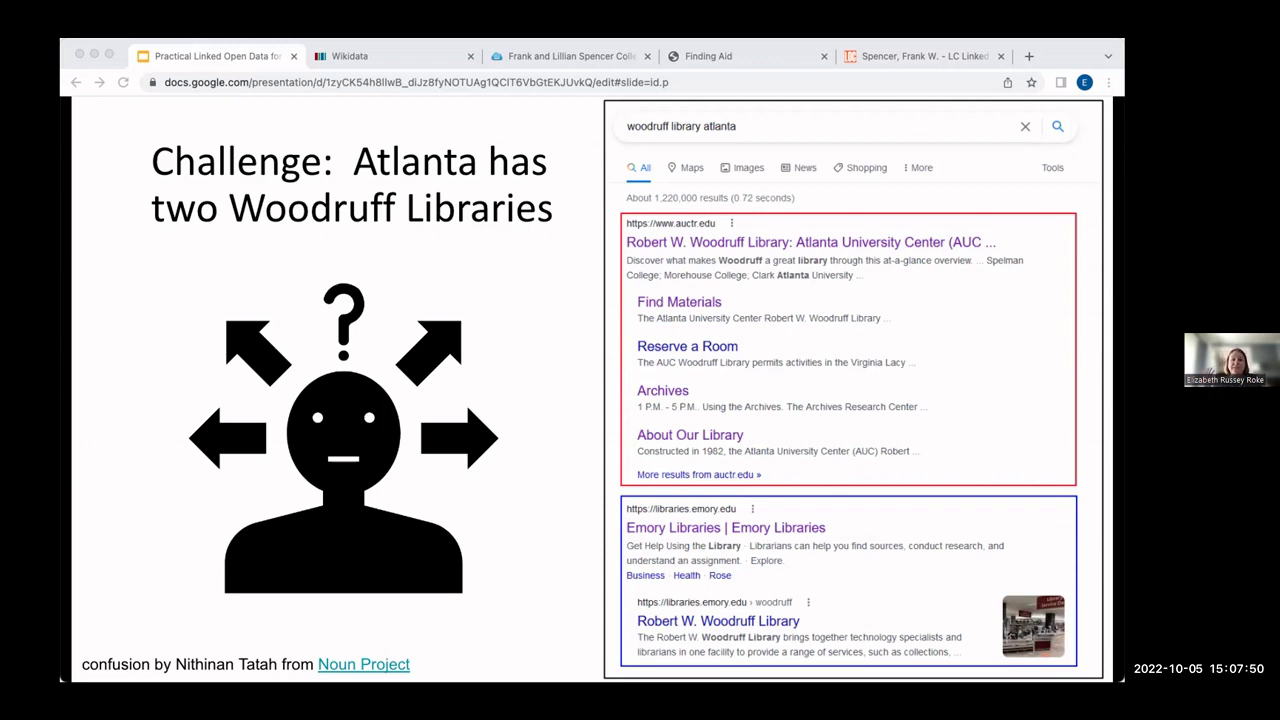
pyautogui.press('Right')
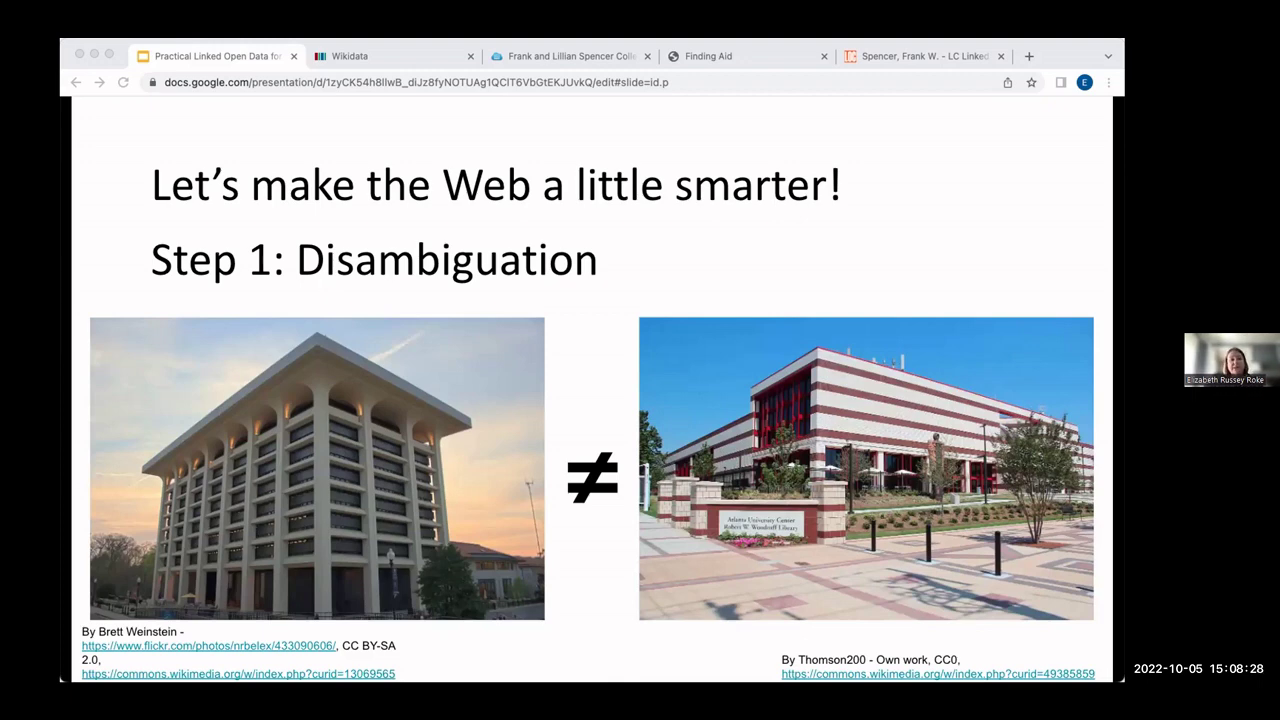
# Advance to the slide listing the Woodruff Library's five identifier URLs and the dbpedia/Wikidata/LOC/VIAF/ISNI diagram.
pyautogui.press('Right')
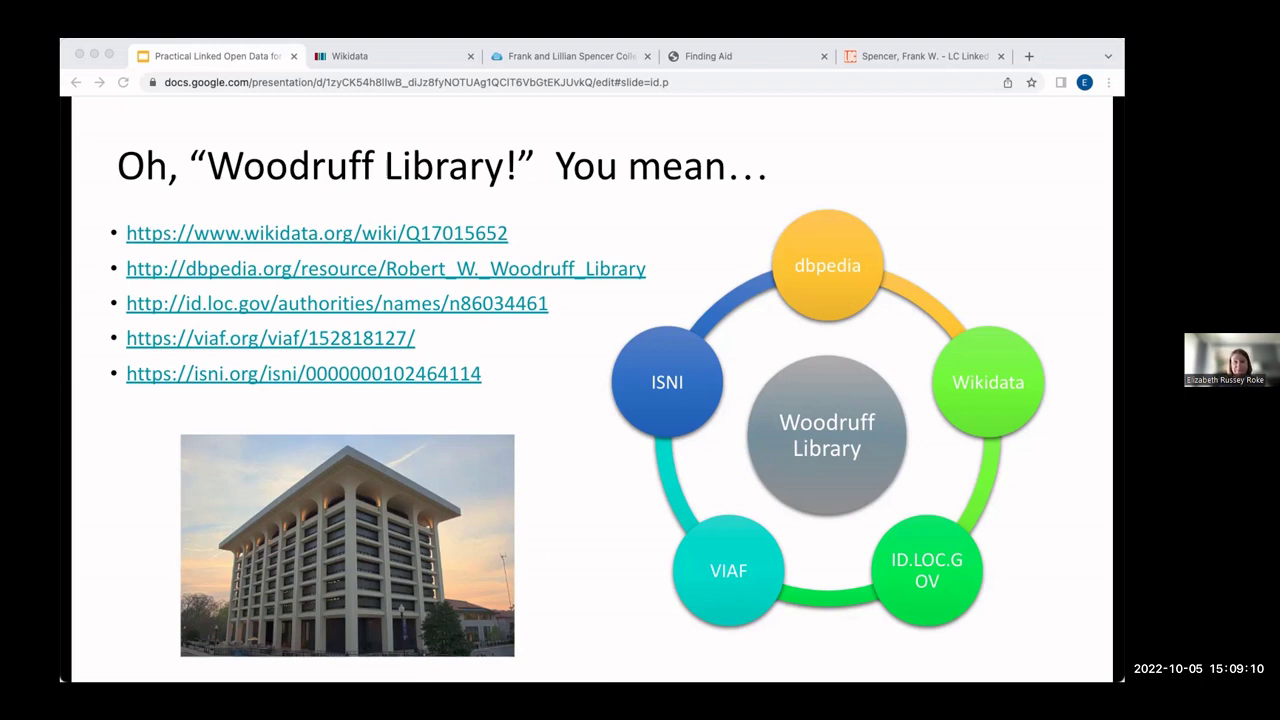
# Advance to the 'Step 2: Creating relationships' diagram linking Woodruff Library to AUC Woodruff Library.
pyautogui.press('Right')
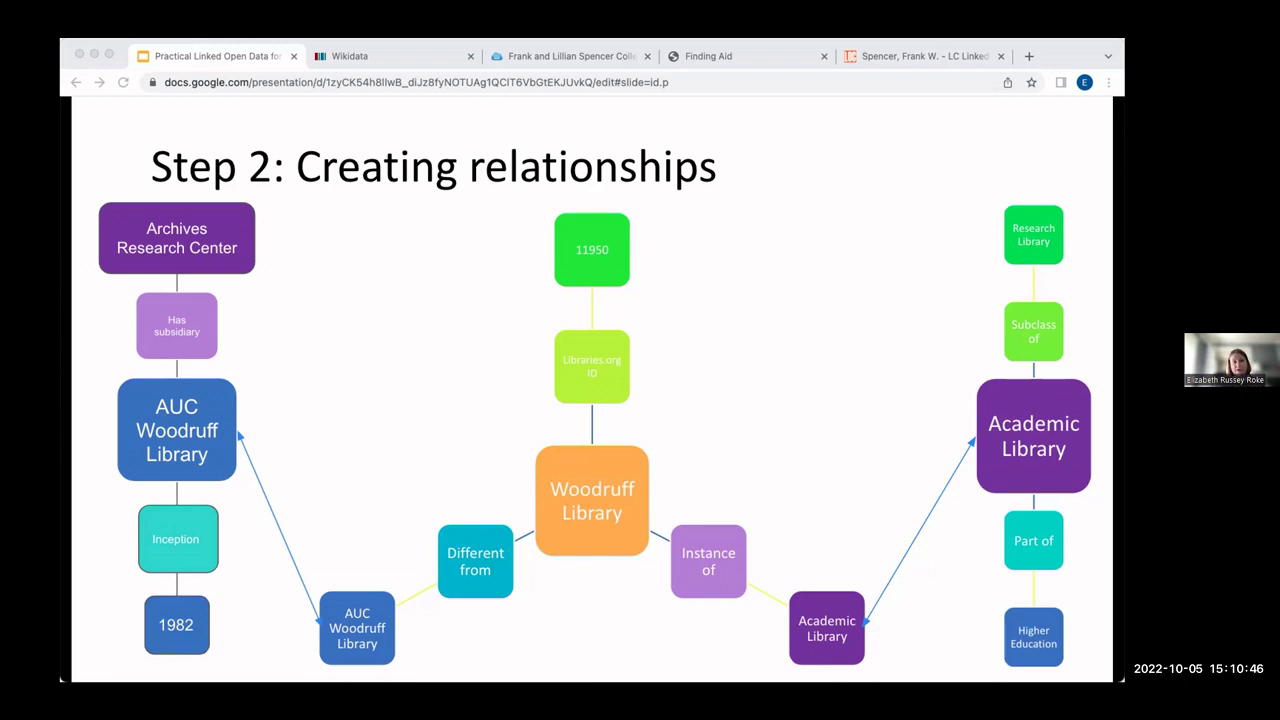
# Advance through 'Wait, but Why?' and the discoverability slide to 'Linked data as a data source'.
pyautogui.press('Right')
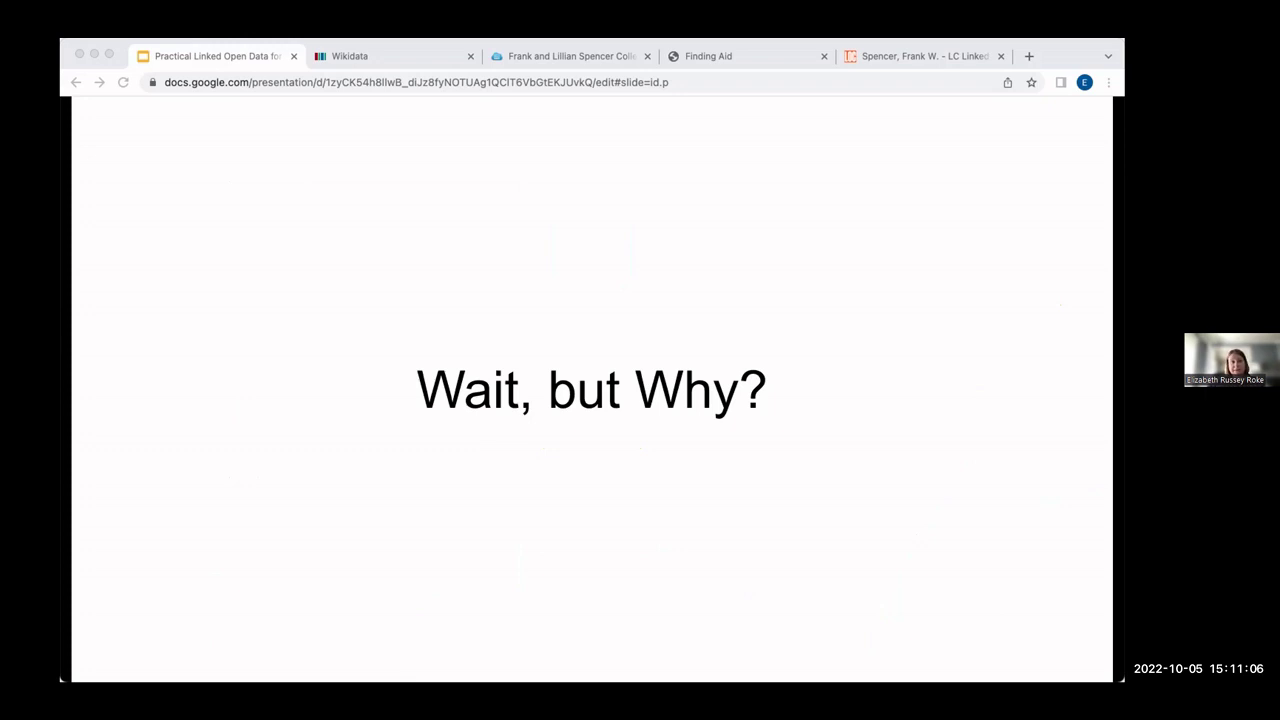
pyautogui.press('Right')
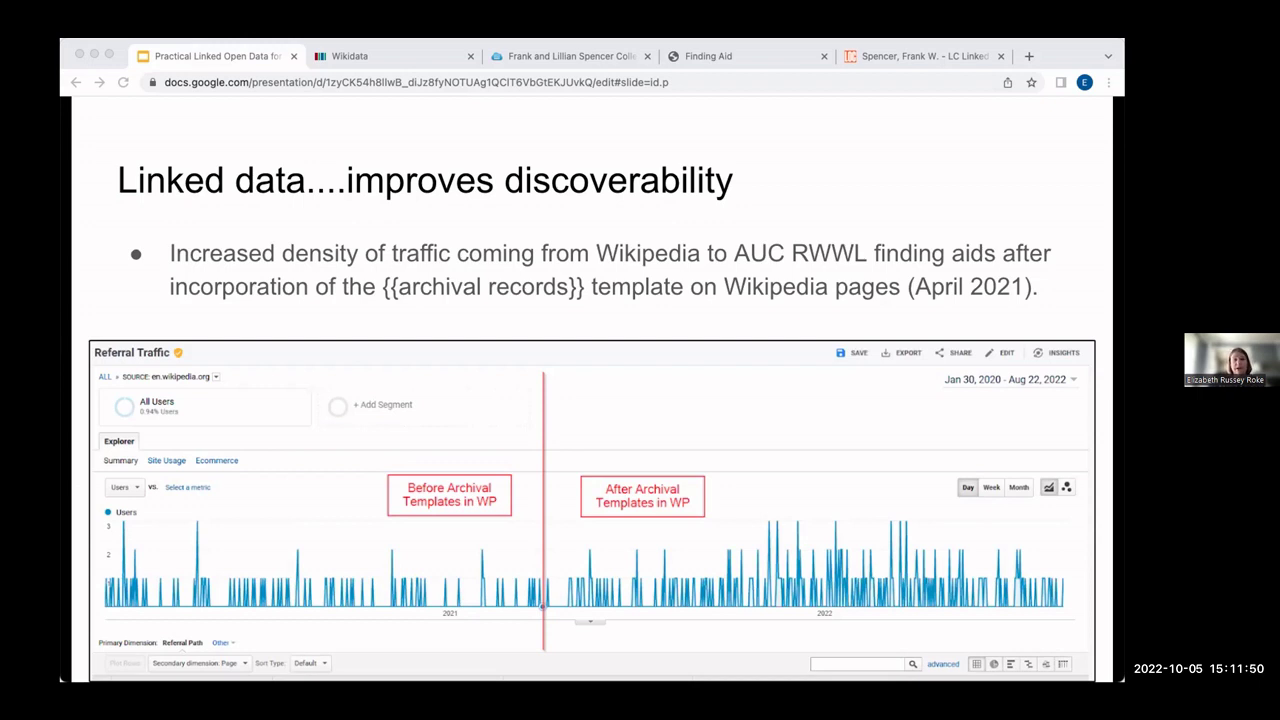
pyautogui.press('Right')
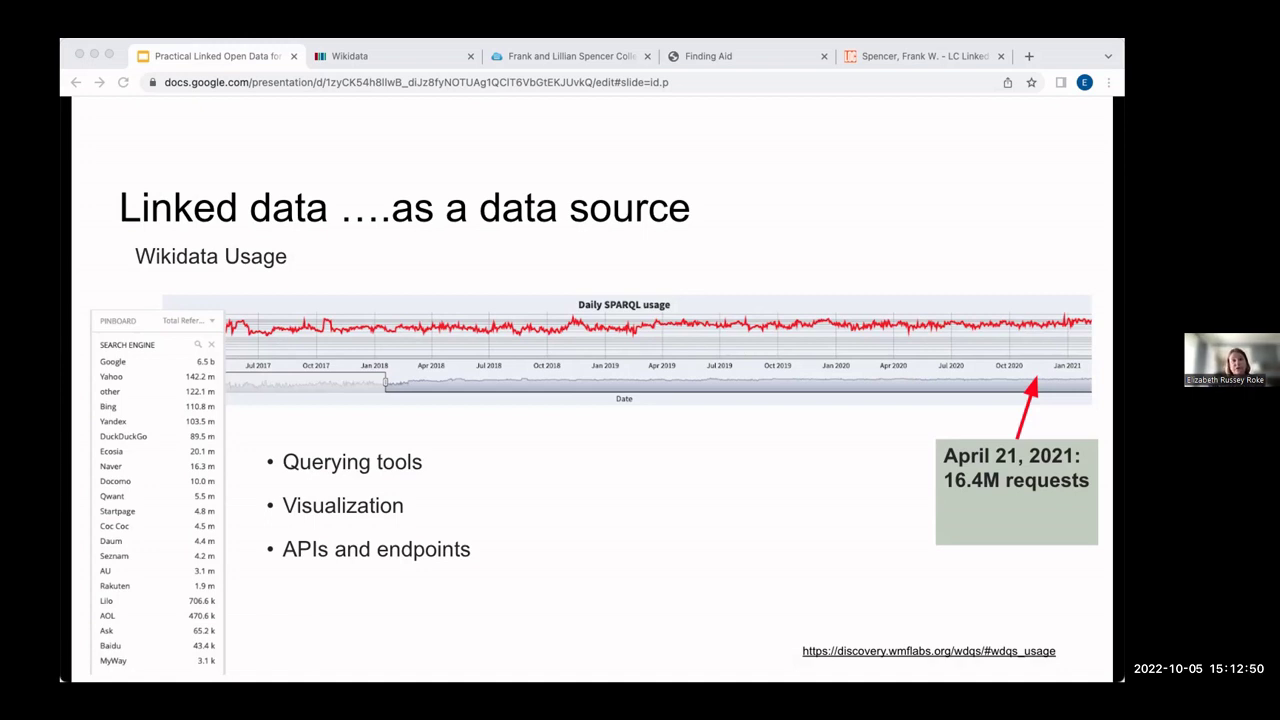
pyautogui.press('Right')
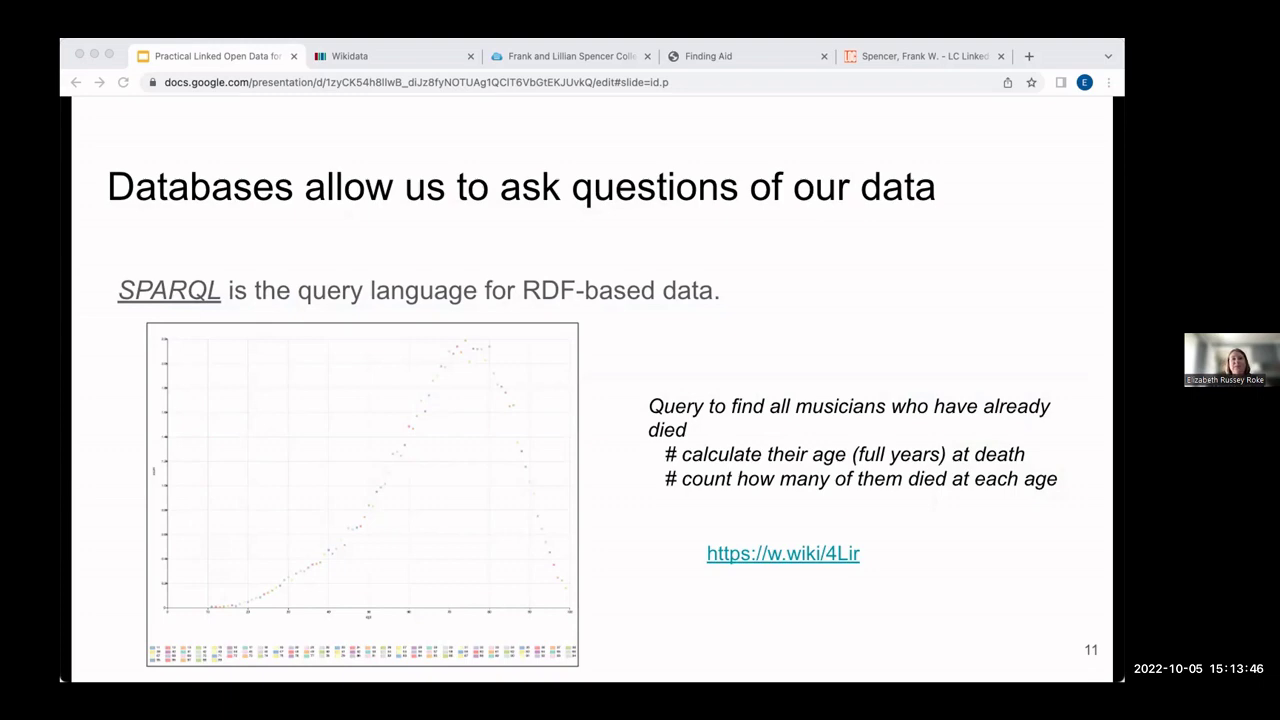
# Show slide 12, 'GLAM use cases: Re-uniting split collections', with its archivesAt query table.
pyautogui.press('Right')
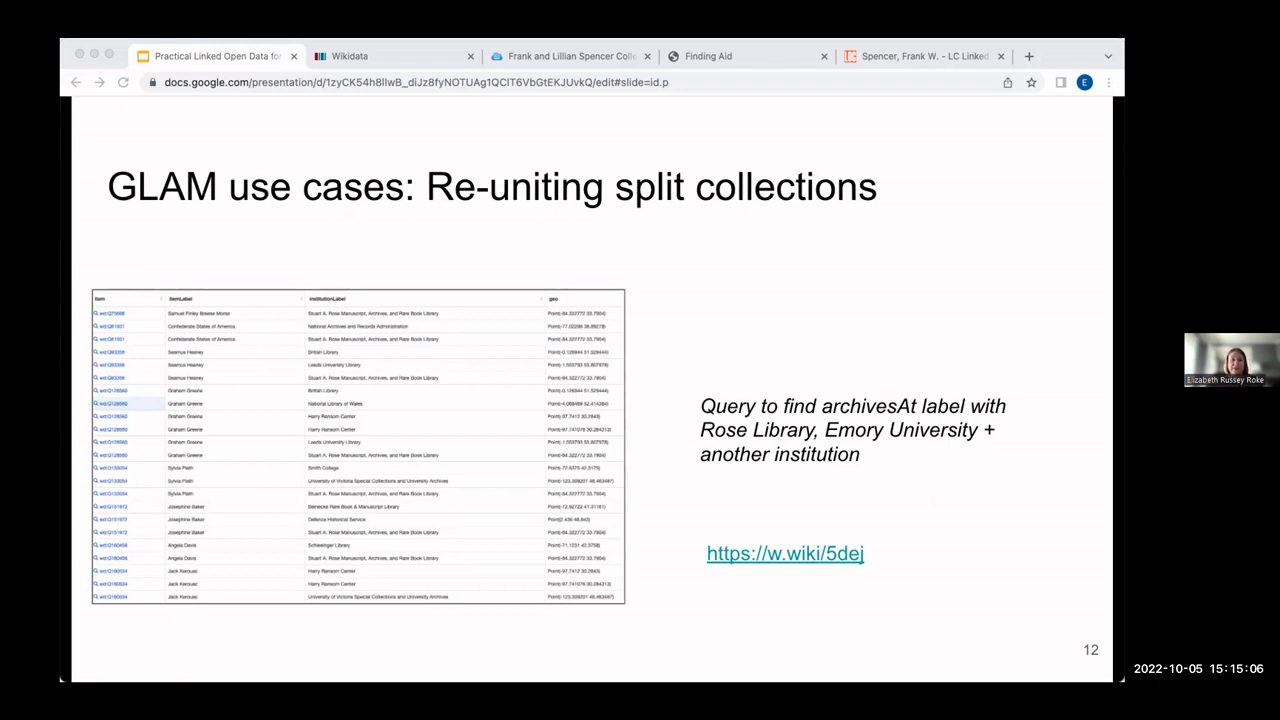
# Show slide 13, 'Documenting collection scope', with the world map of artists' birthplaces.
pyautogui.press('Right')
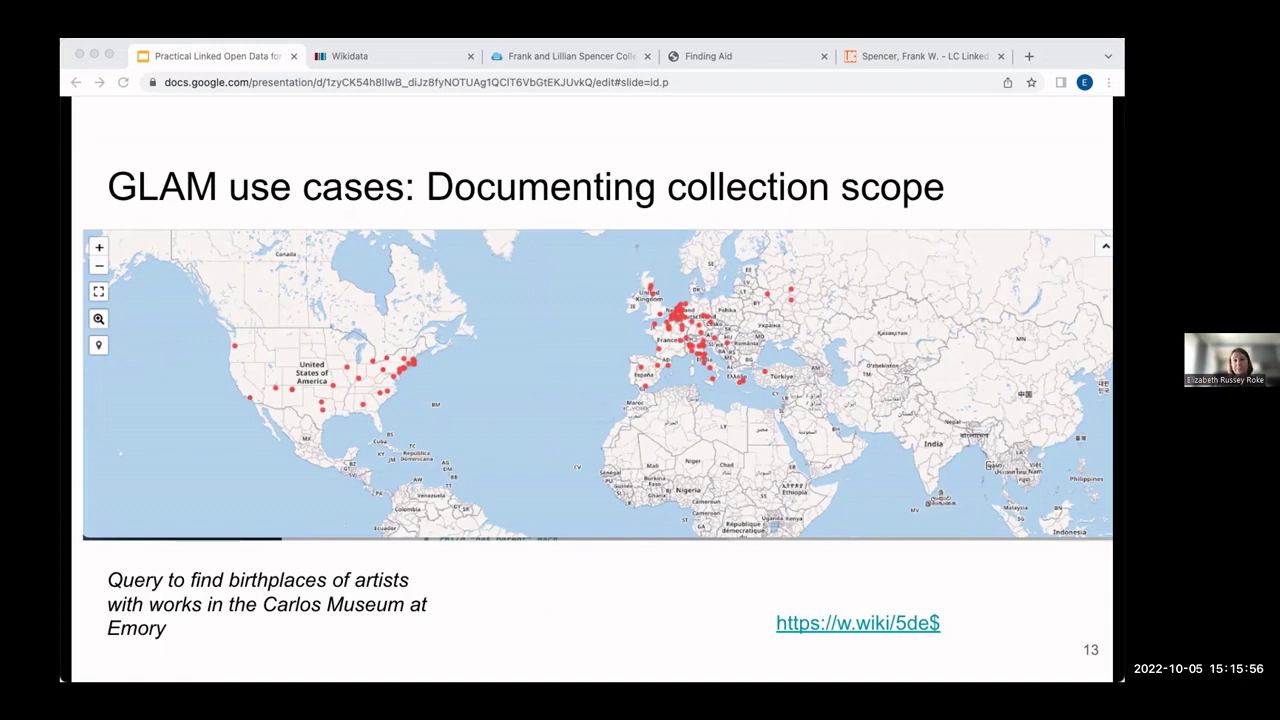
# Advance to 'GLAM use cases: Creating new applications' with the GaNCH maps and organization listings.
pyautogui.press('Right')
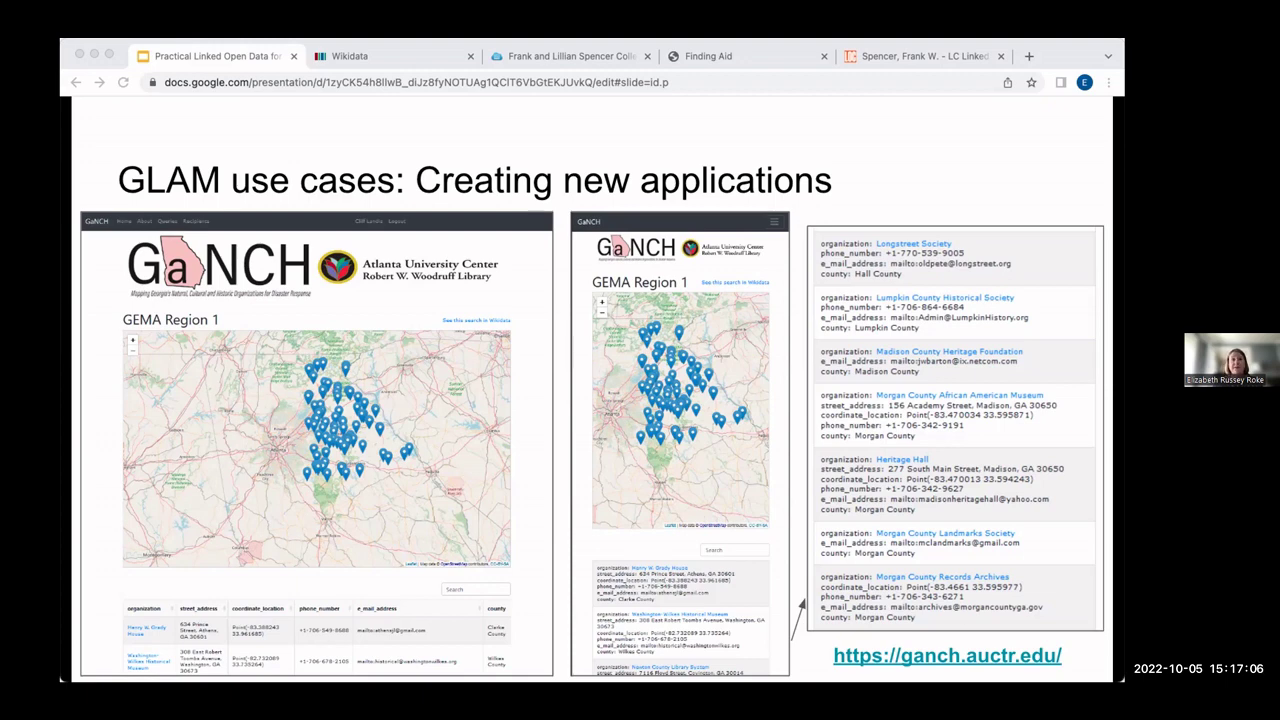
pyautogui.press('Right')
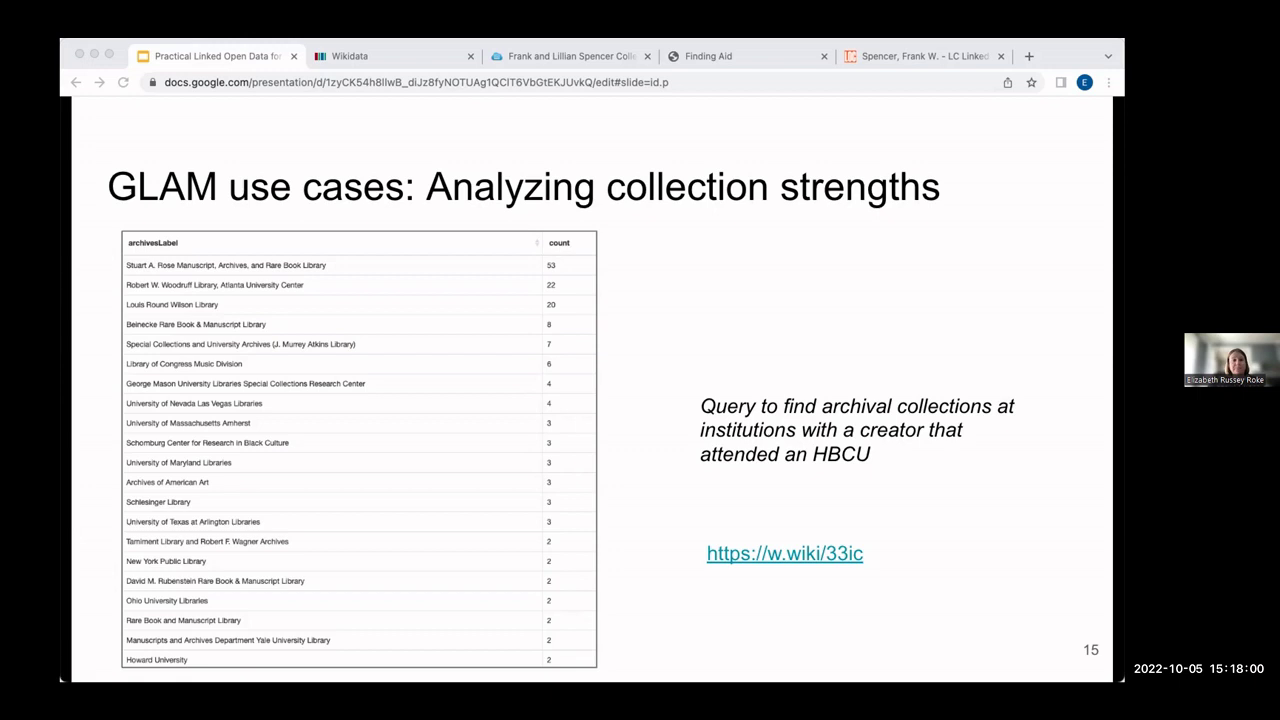
pyautogui.press('Right')
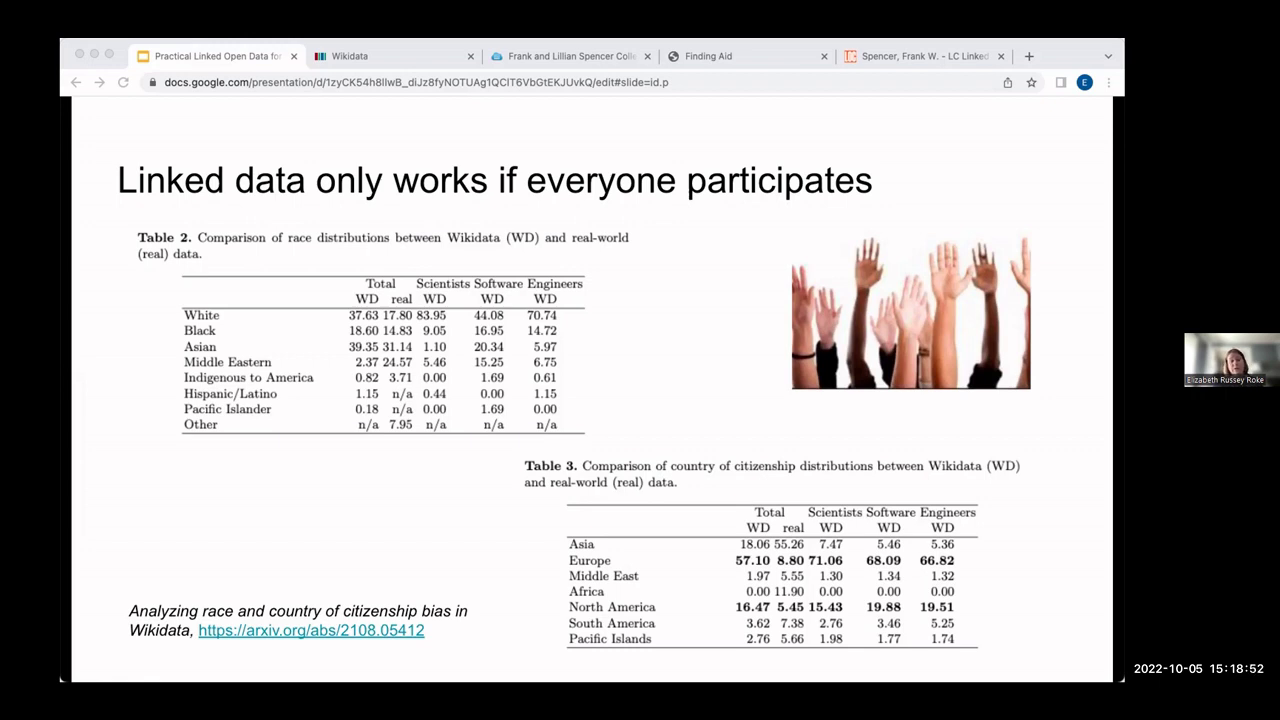
# Advance to 'Creating Linked data with Limited Resources' with the LC, VIAF, SNAC and Wikidata logos.
pyautogui.press('Right')
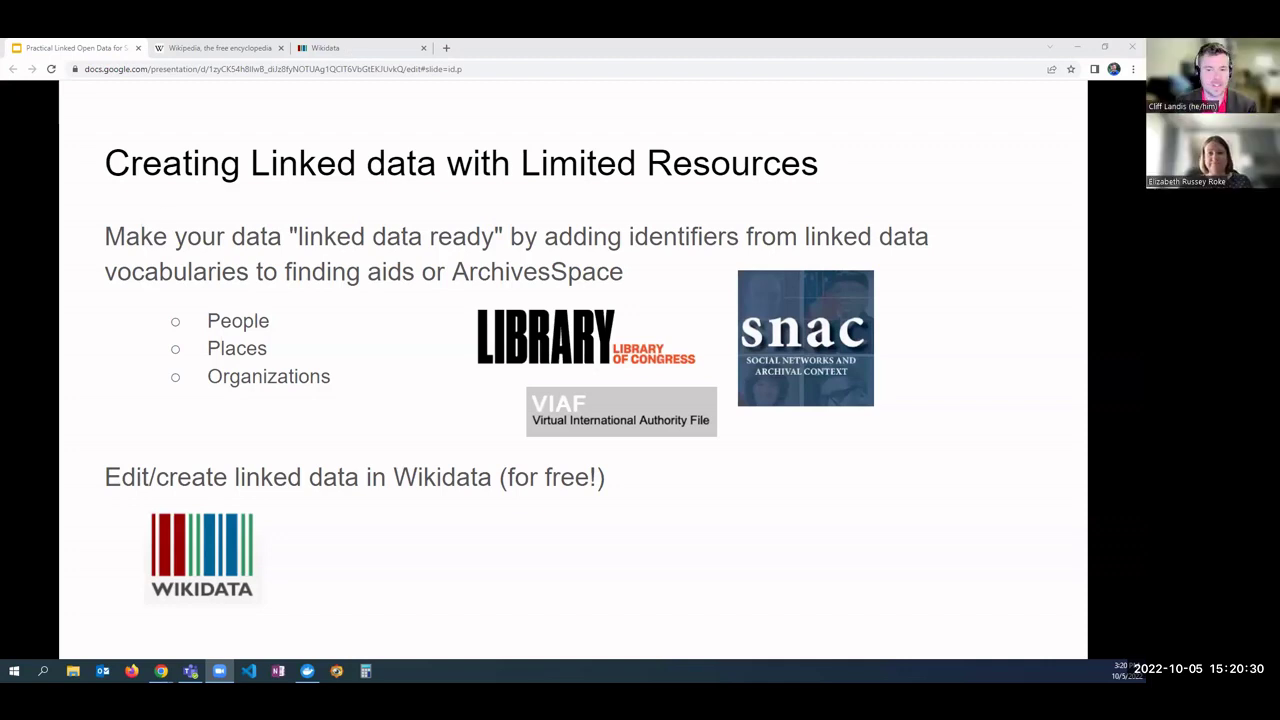
# Step past the Wikidata evolution title to the 'Wikidata' bubble chart of archival institutions.
pyautogui.press('Right')
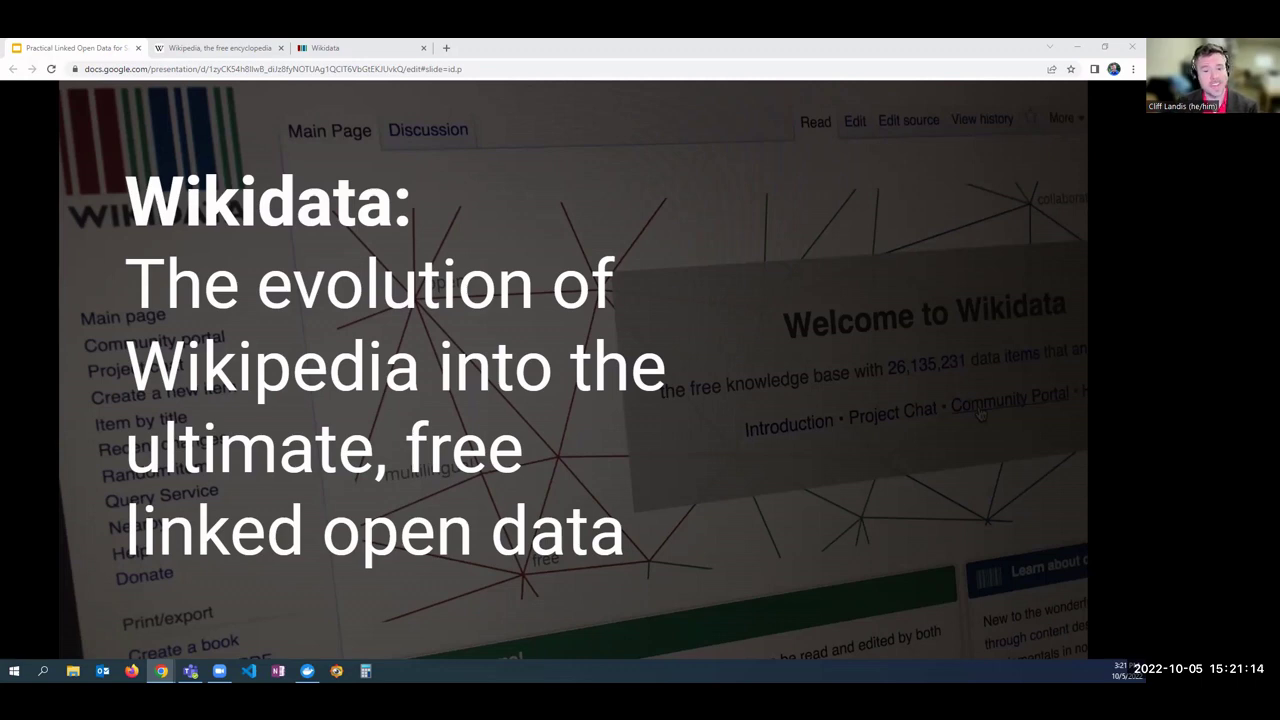
pyautogui.press('Right')
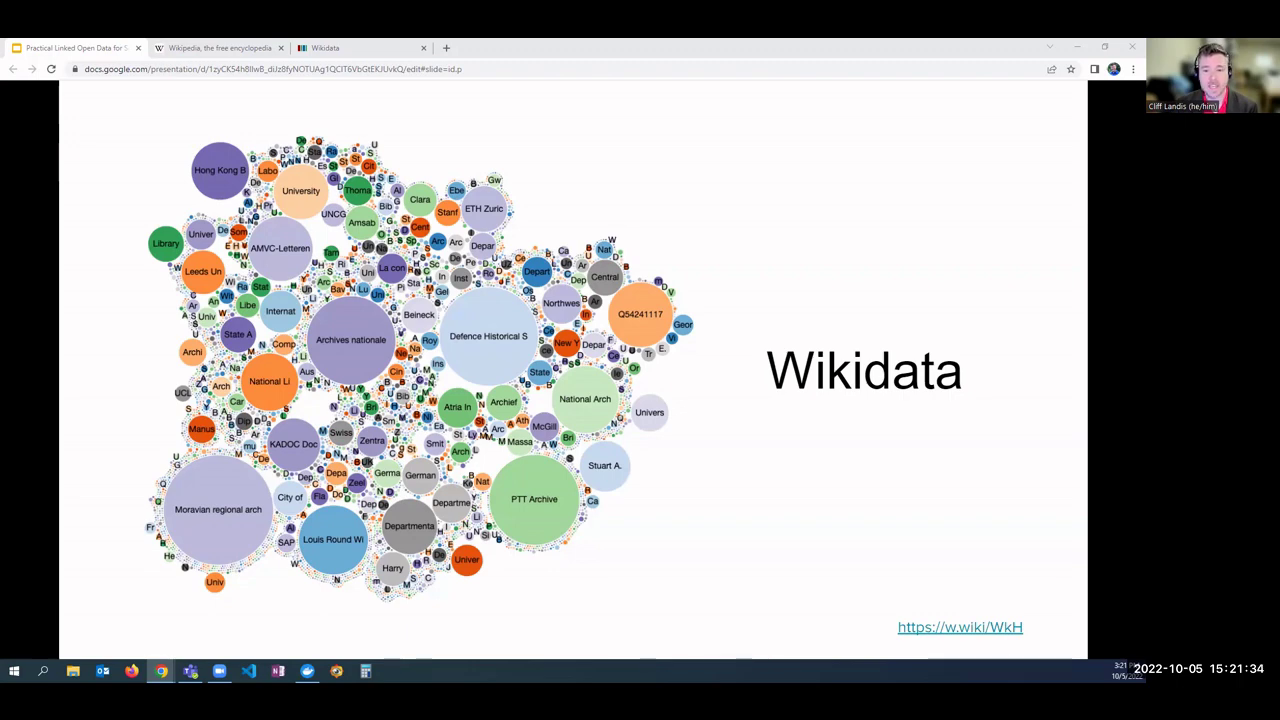
# Advance past the 'Is this linked data?' example slide to the Alice Walker Wikidata screenshot slide.
pyautogui.press('Right')
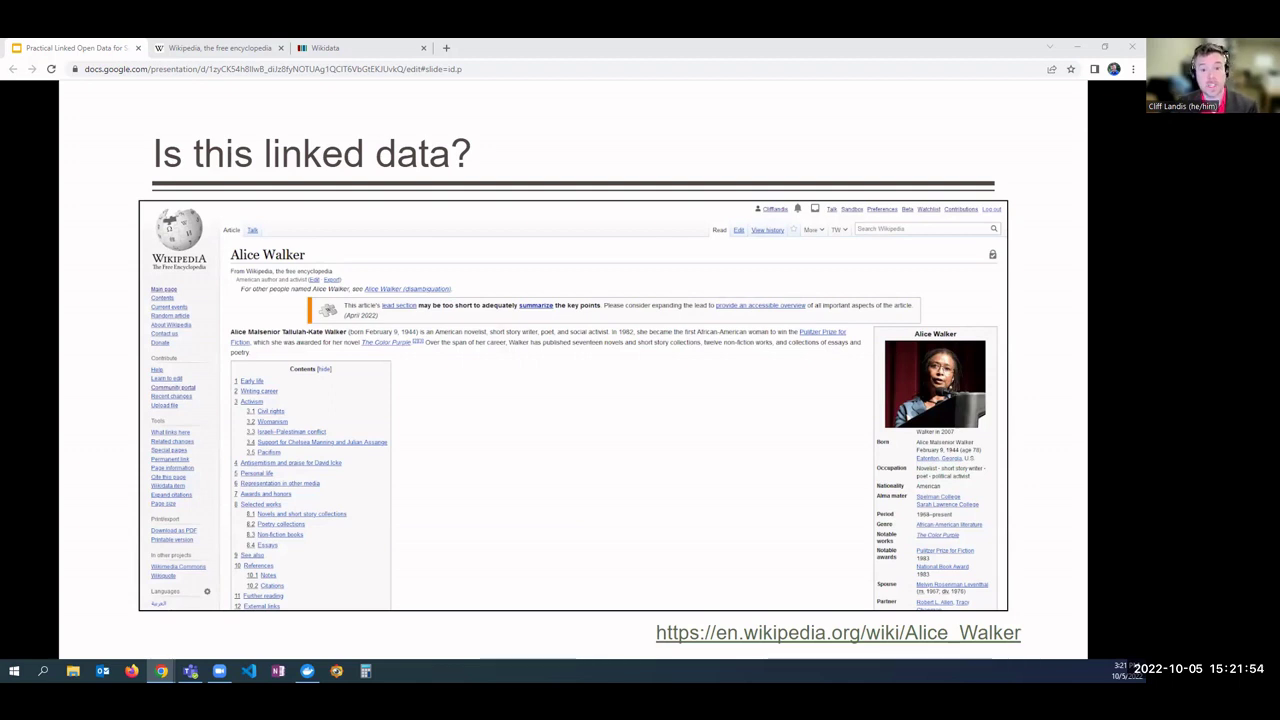
pyautogui.press('Right')
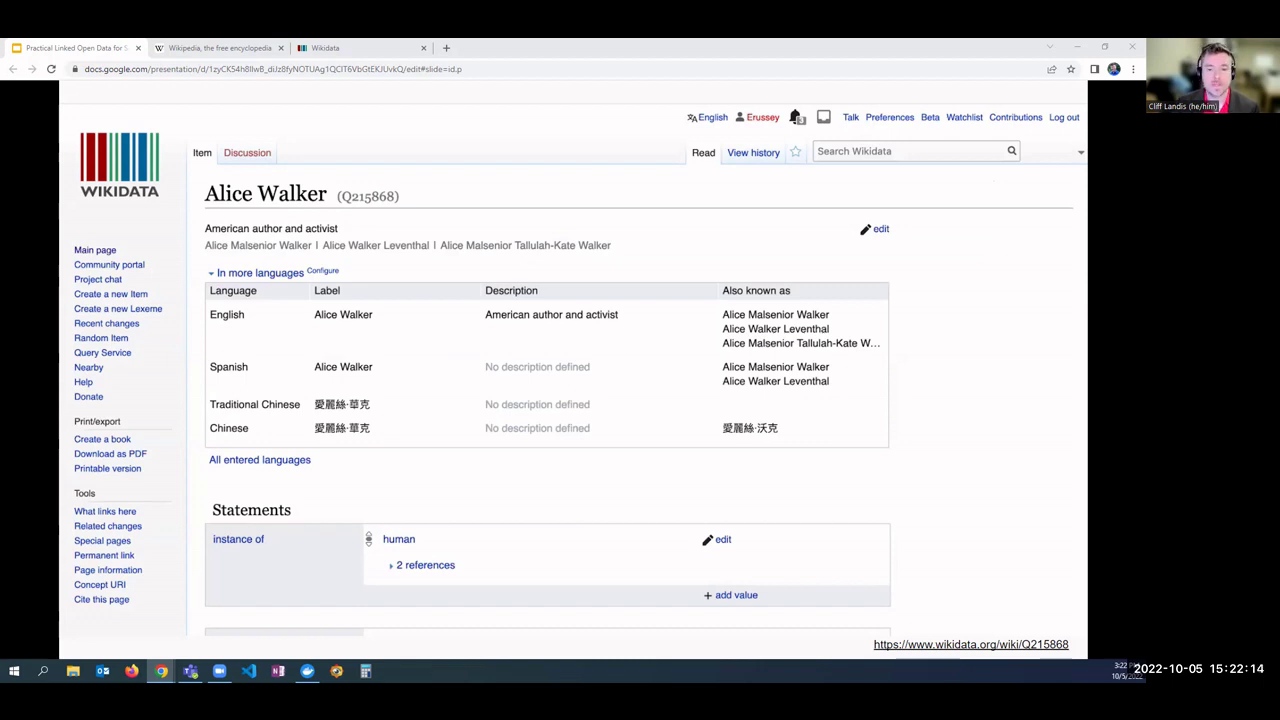
pyautogui.press('Right')
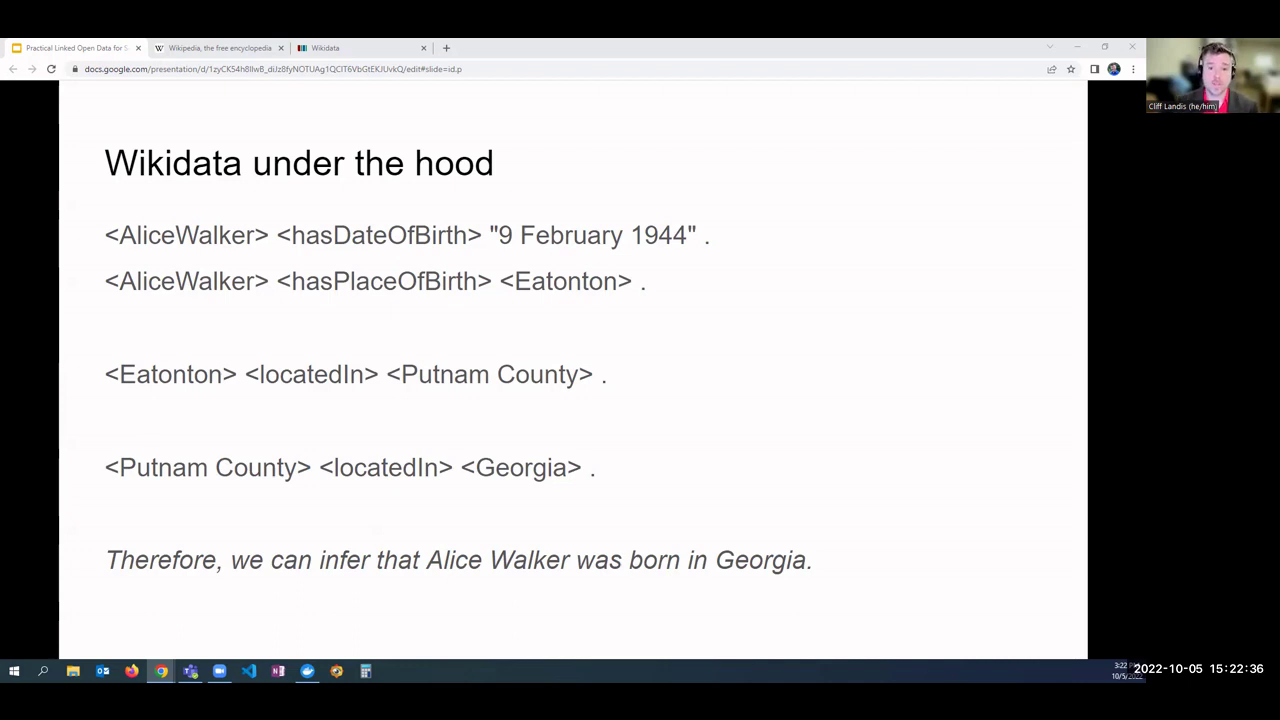
pyautogui.press('Right')
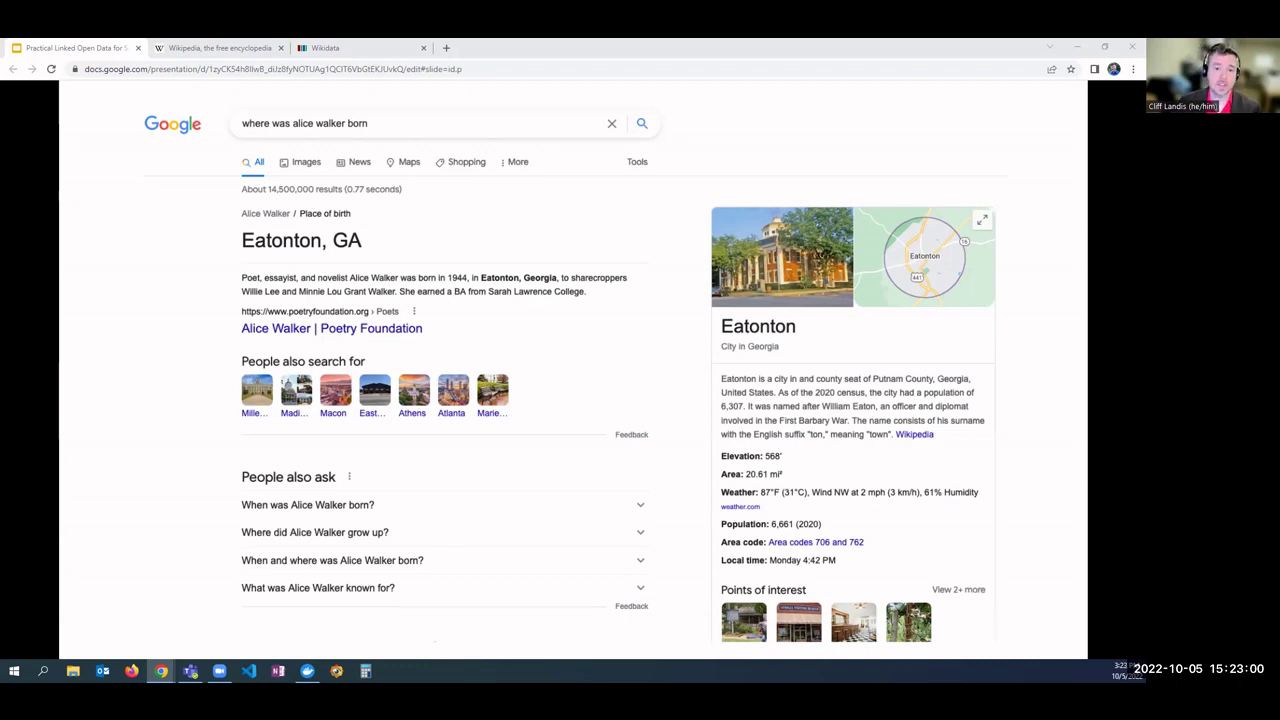
# Advance to the 'Wikidata vs. Wikipedia – Differences' slide.
pyautogui.press('Right')
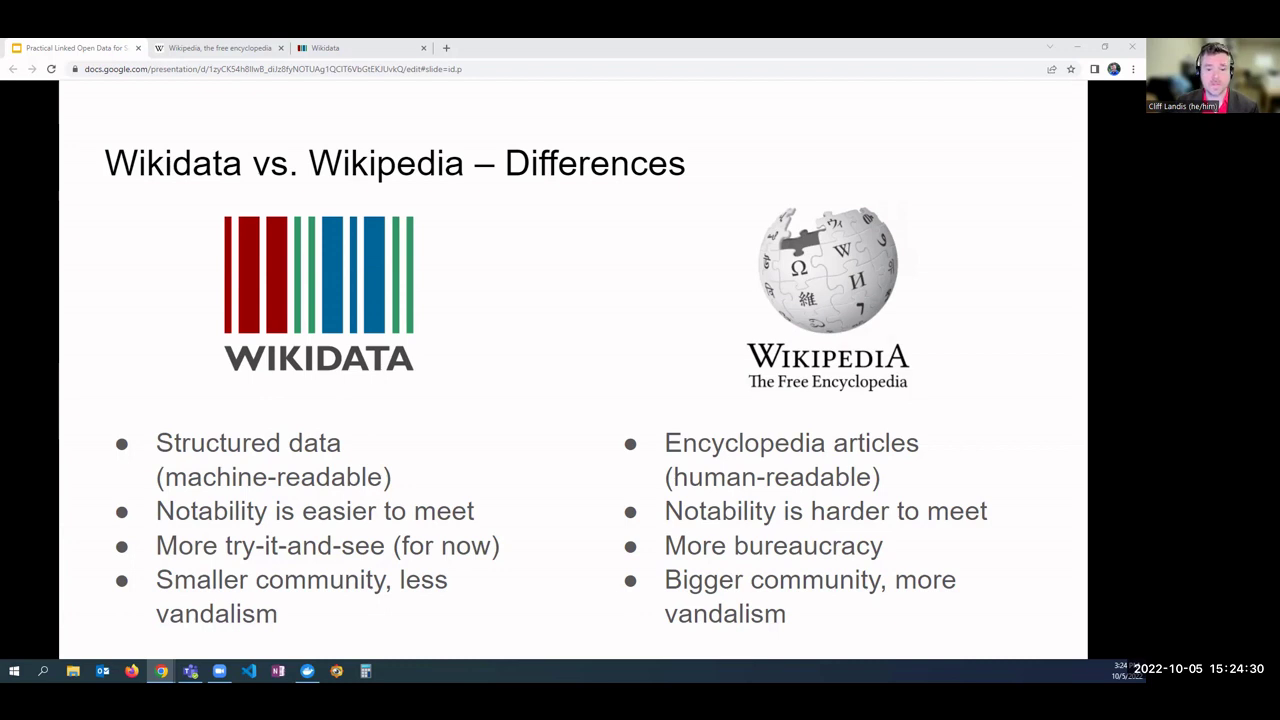
# Advance past the '(Mini-) Wikidata Workshop!' title slide to 'Wikidata Basics: item - property - value'.
pyautogui.press('Right')
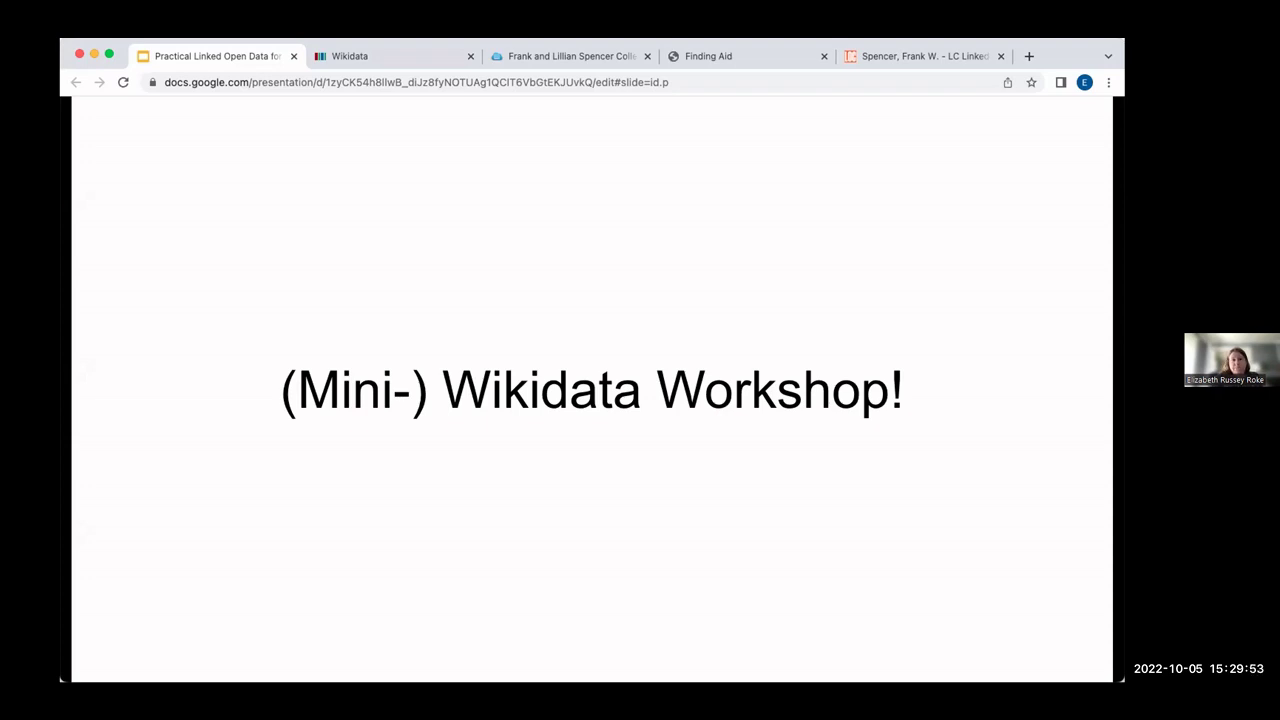
pyautogui.press('Right')
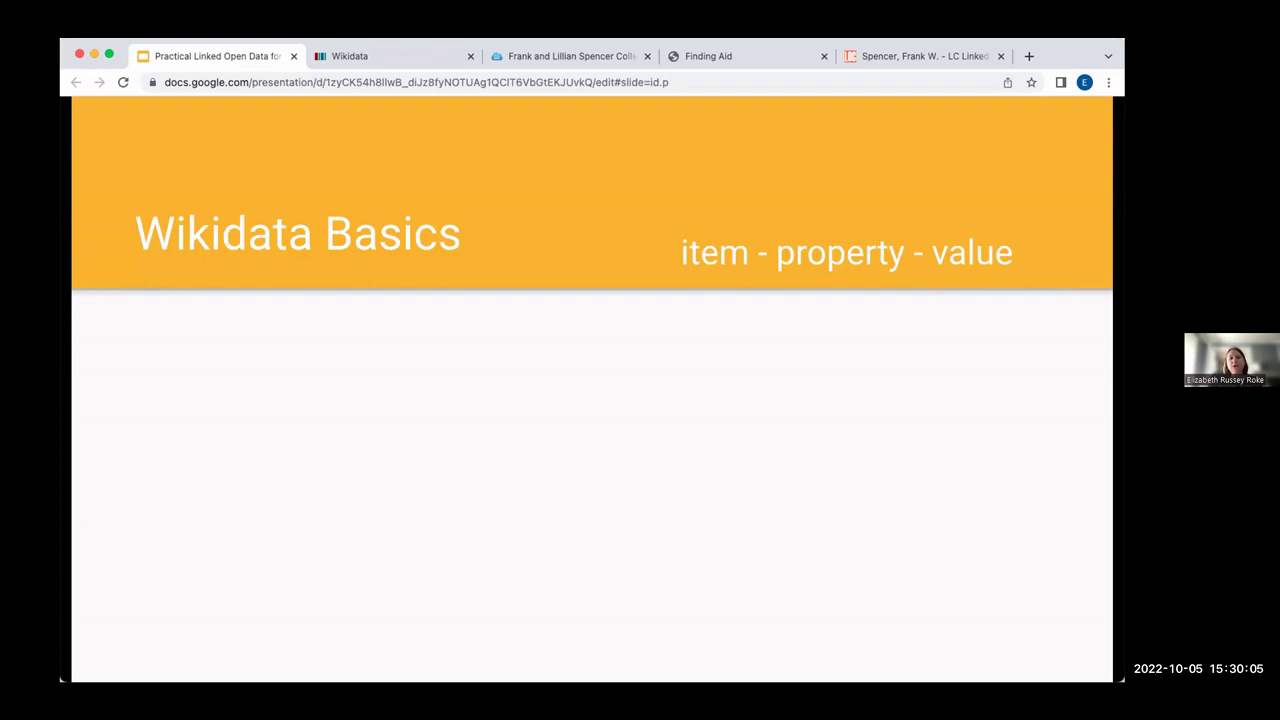
# Reveal the Q-number item list (Q1 the Universe) and the P-number property column (P31 instance of).
pyautogui.press('Right')
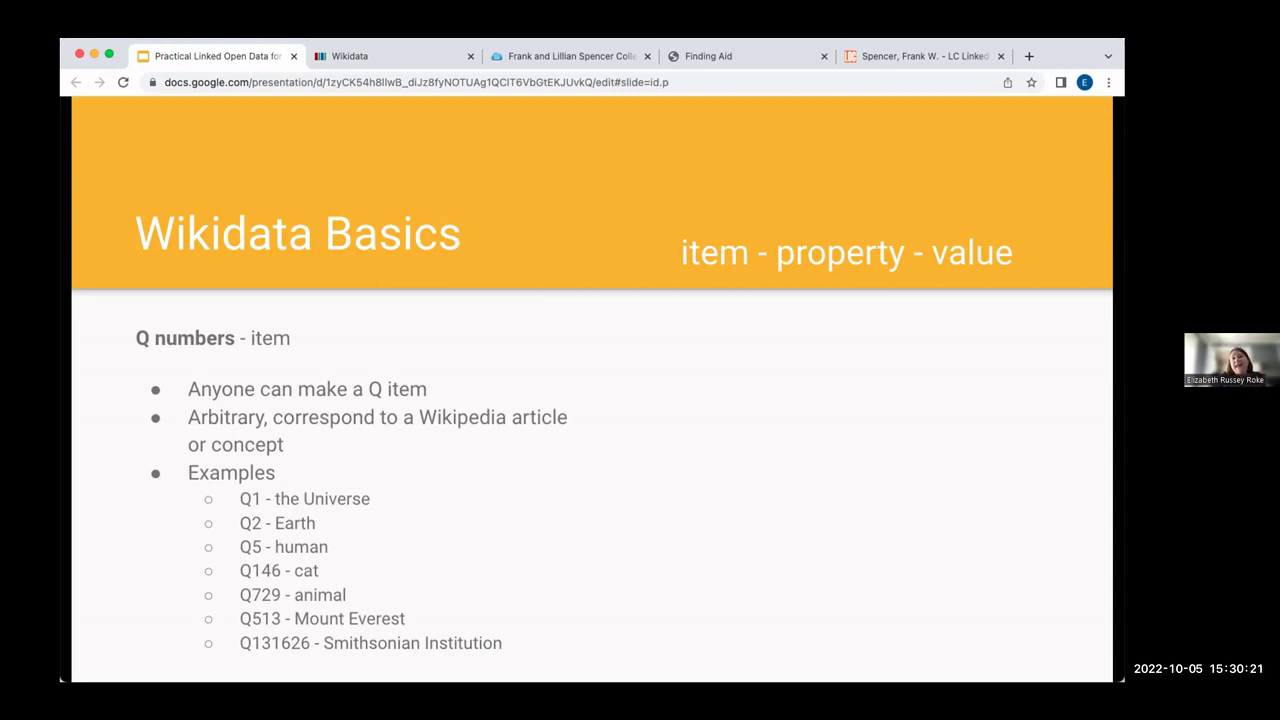
pyautogui.press('Right')
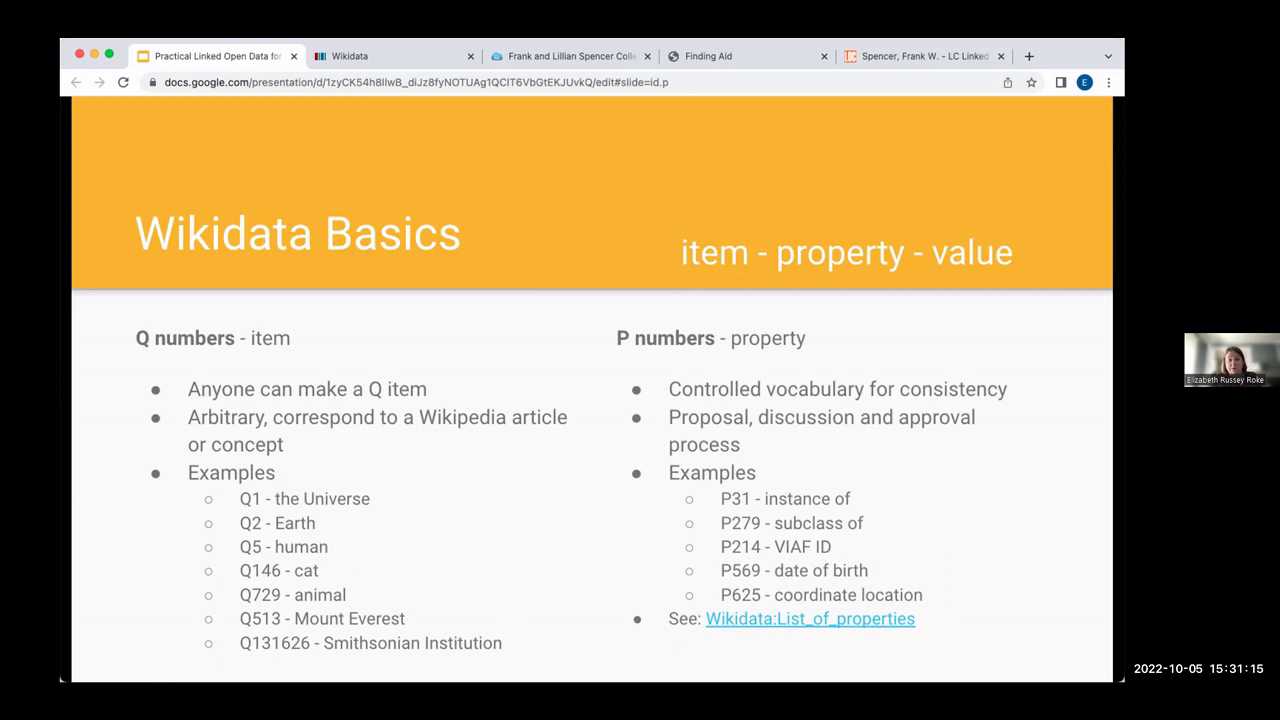
# Advance through the statement-triples slide to the Alice Walker item screenshot showing instance of human.
pyautogui.press('Right')
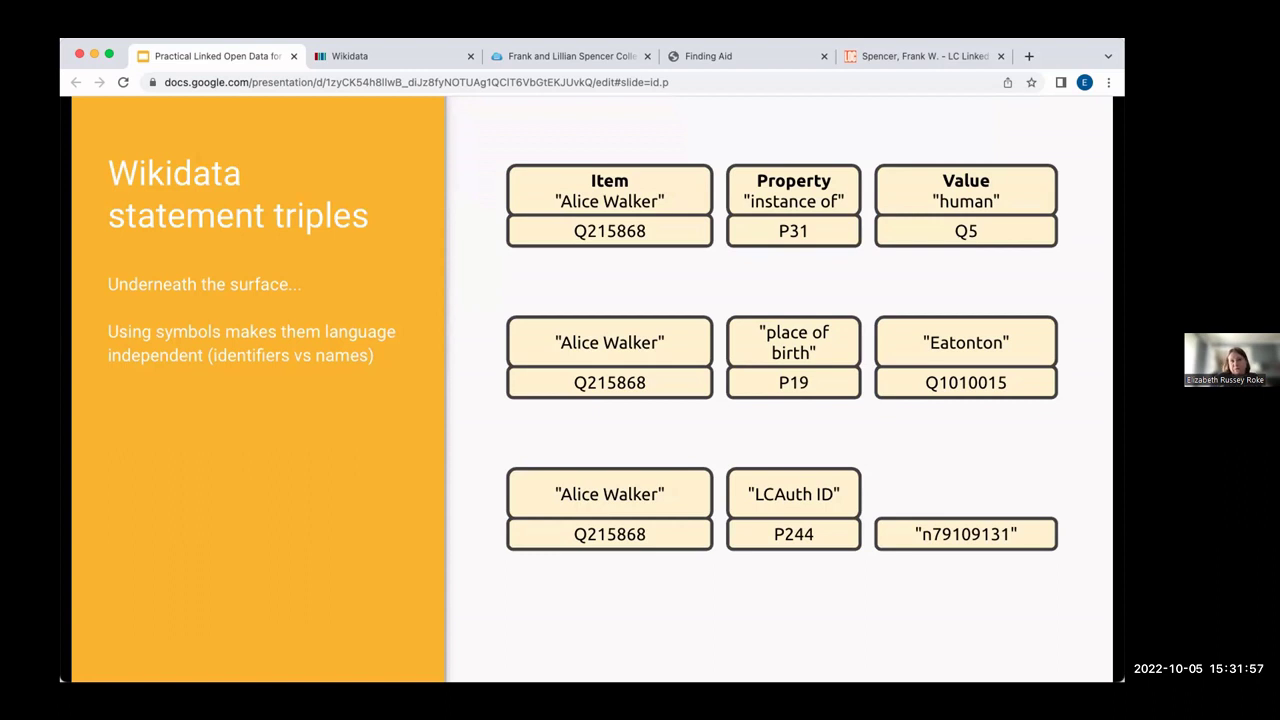
pyautogui.press('Right')
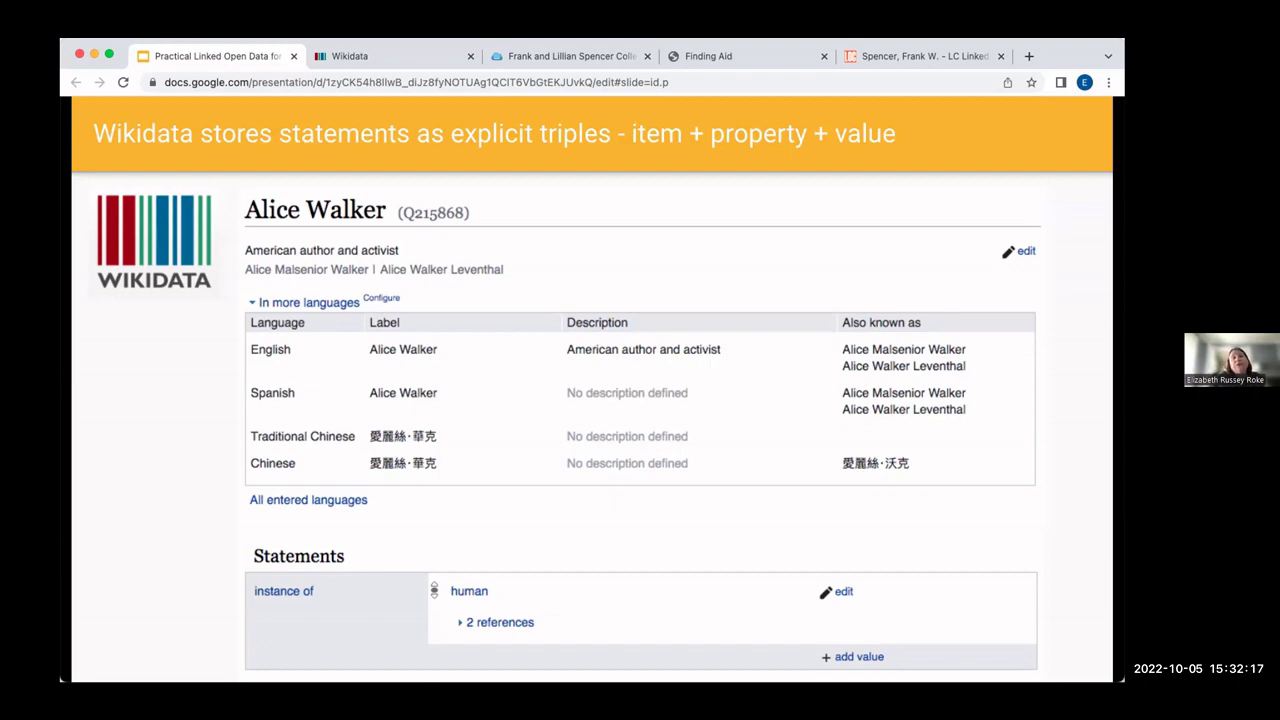
# Play the Alice Walker item, property, value and 'human' callouts, then advance to the Hands-on slide.
pyautogui.press('Right')
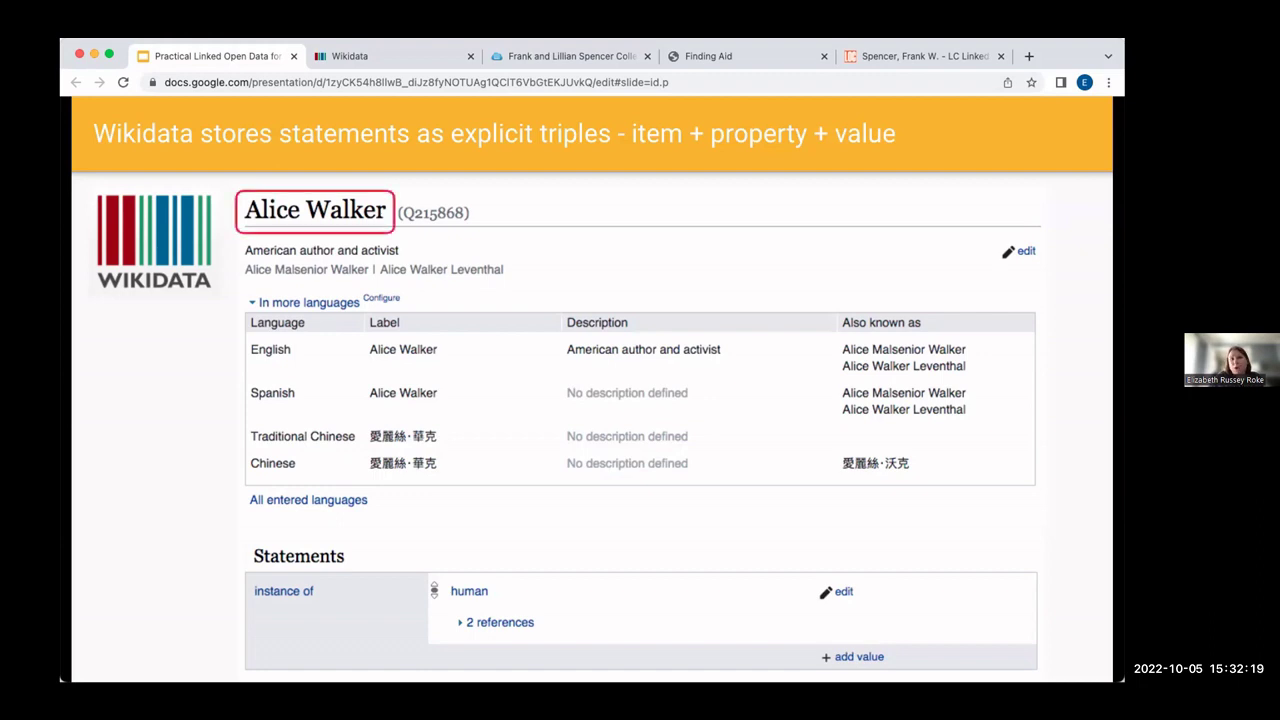
pyautogui.press('Right')
pyautogui.press('Right')
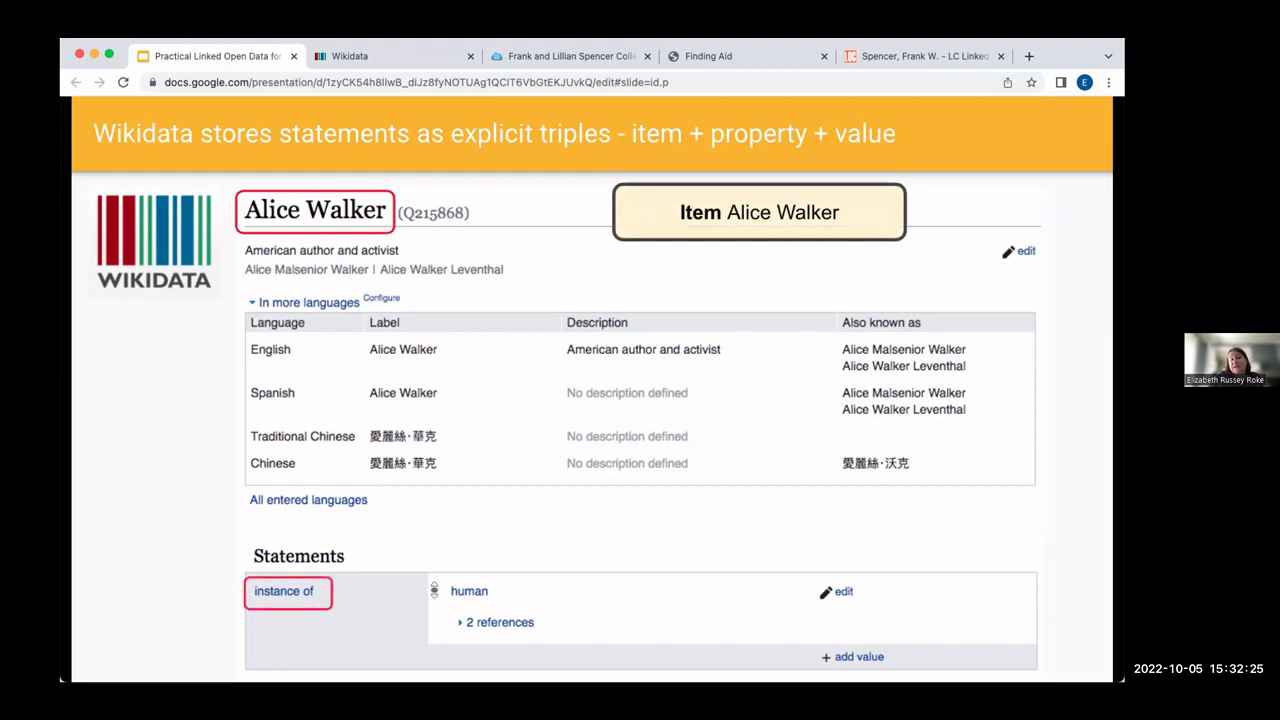
pyautogui.press('Right')
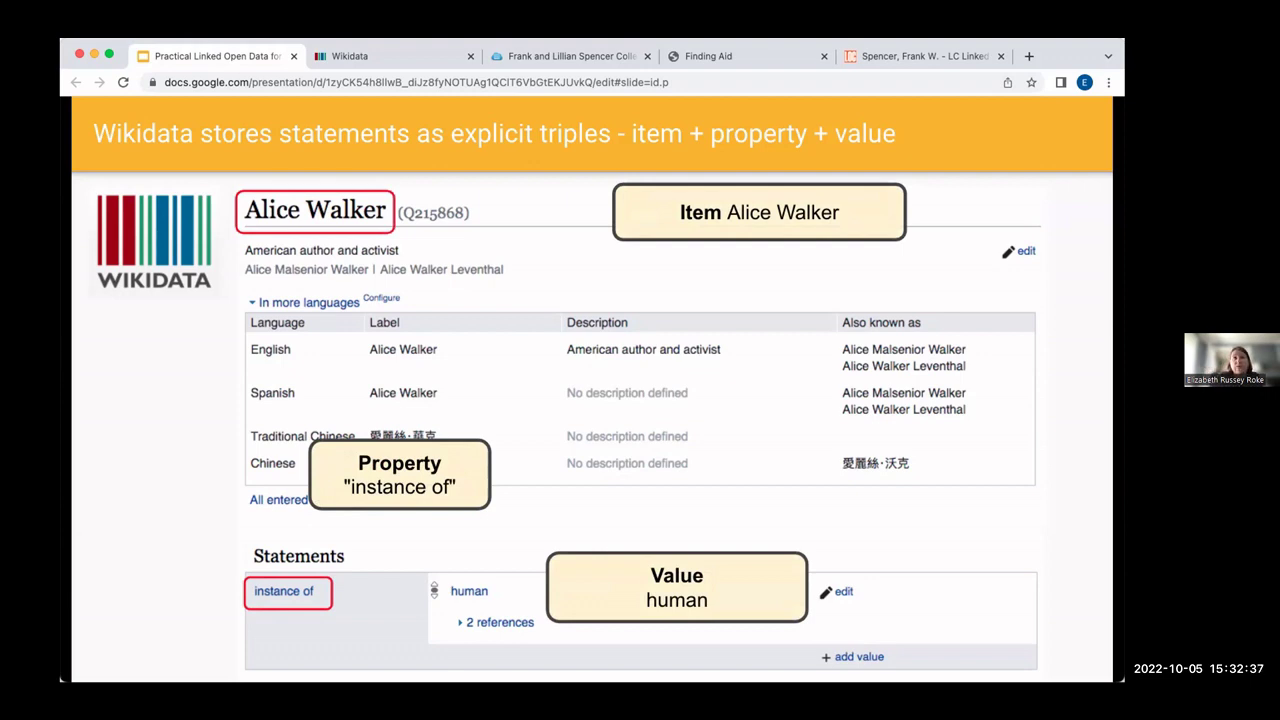
pyautogui.press('Right')
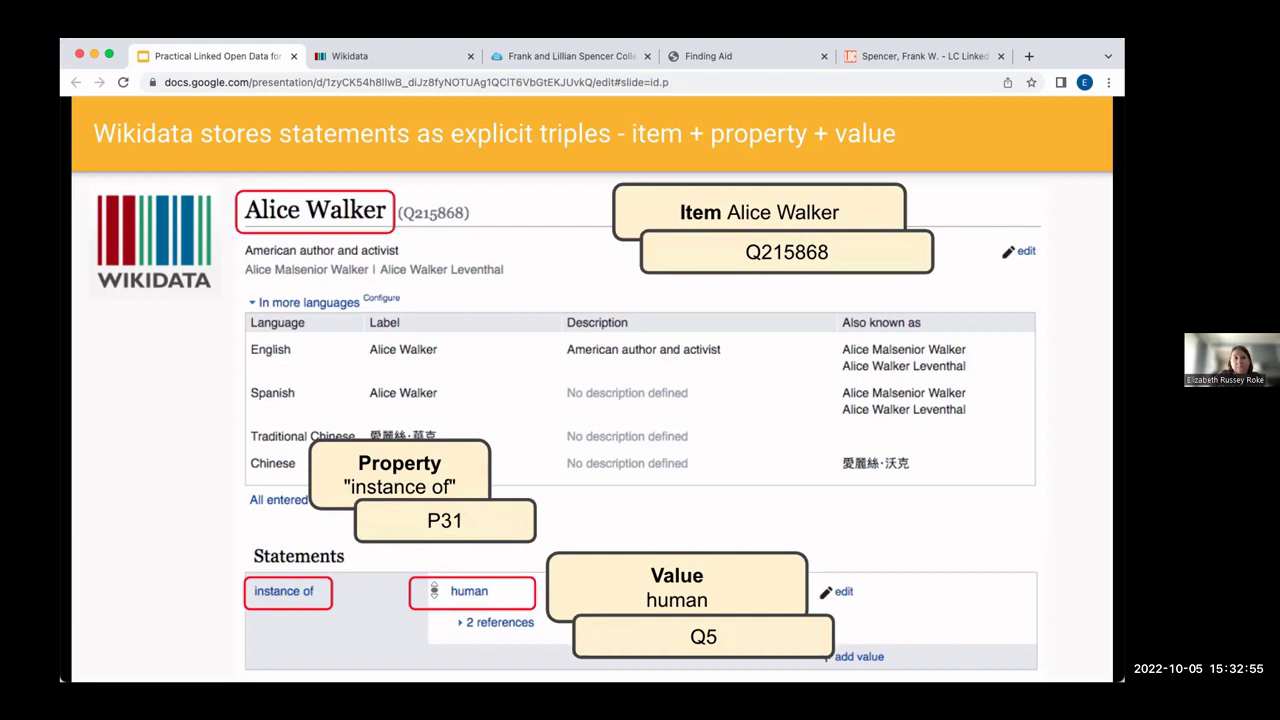
pyautogui.press('Right')
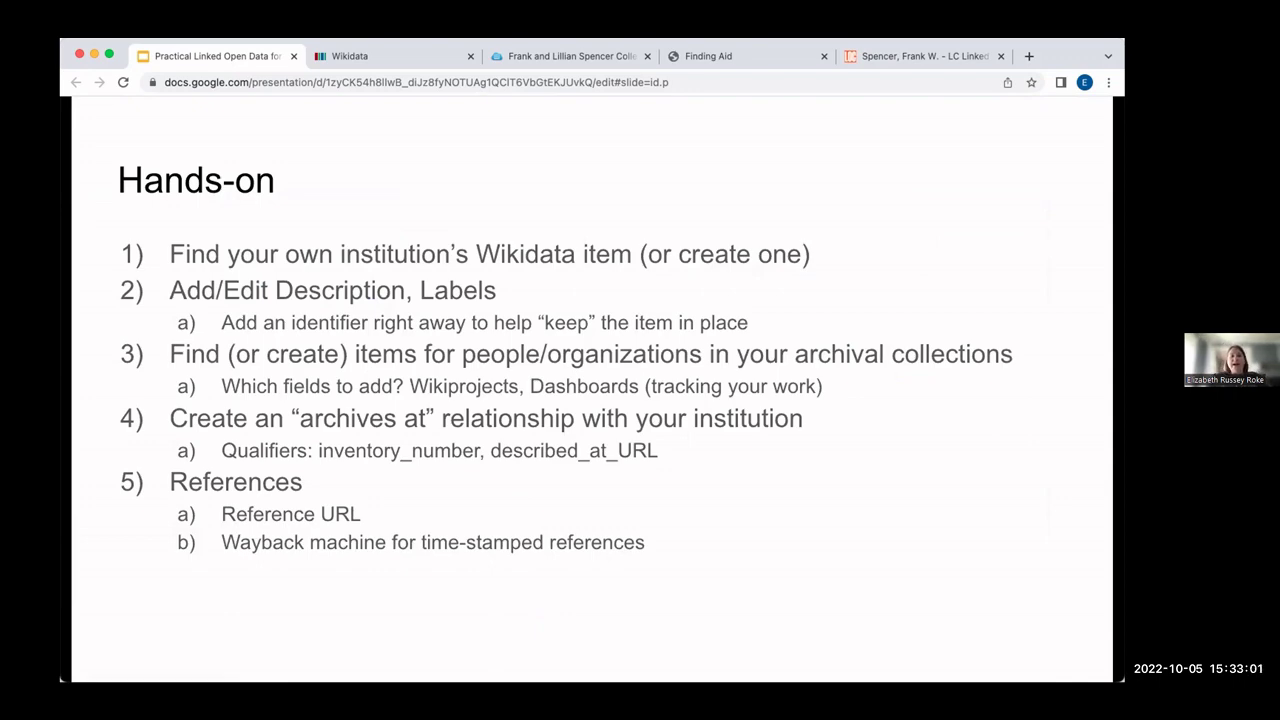
# Switch from the Hands-on slide to the already-open Wikidata Main Page.
pyautogui.click(389, 55)
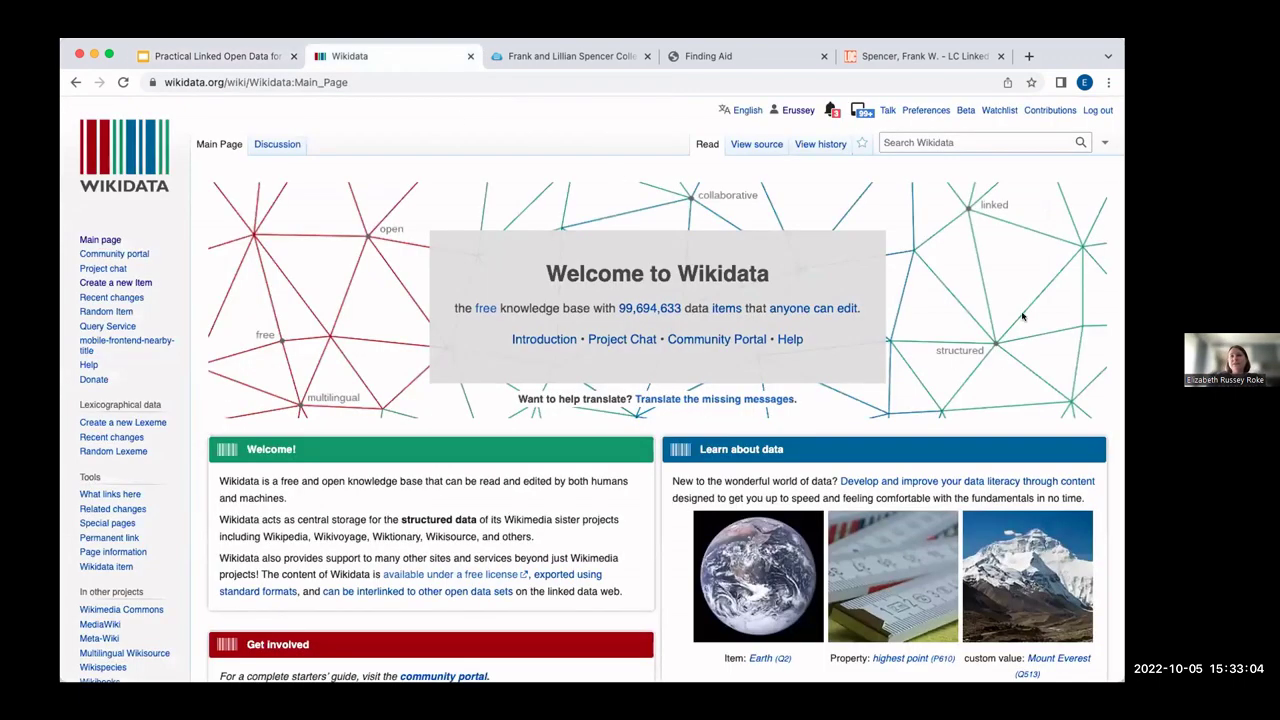
# Bring up the Spencer Collection library guide and scroll through its contents.
pyautogui.click(563, 57)
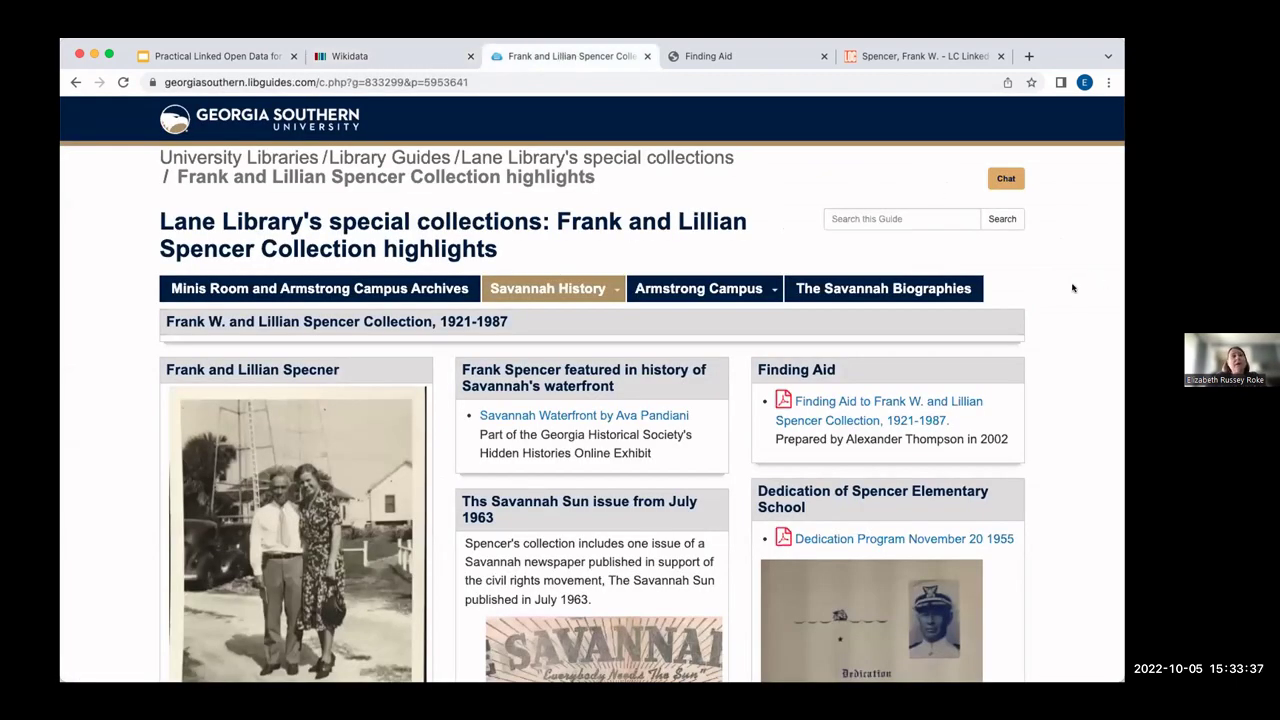
pyautogui.scroll(-1, 1072, 288)
pyautogui.scroll(-1, 1072, 288)
pyautogui.scroll(-3, 1072, 288)
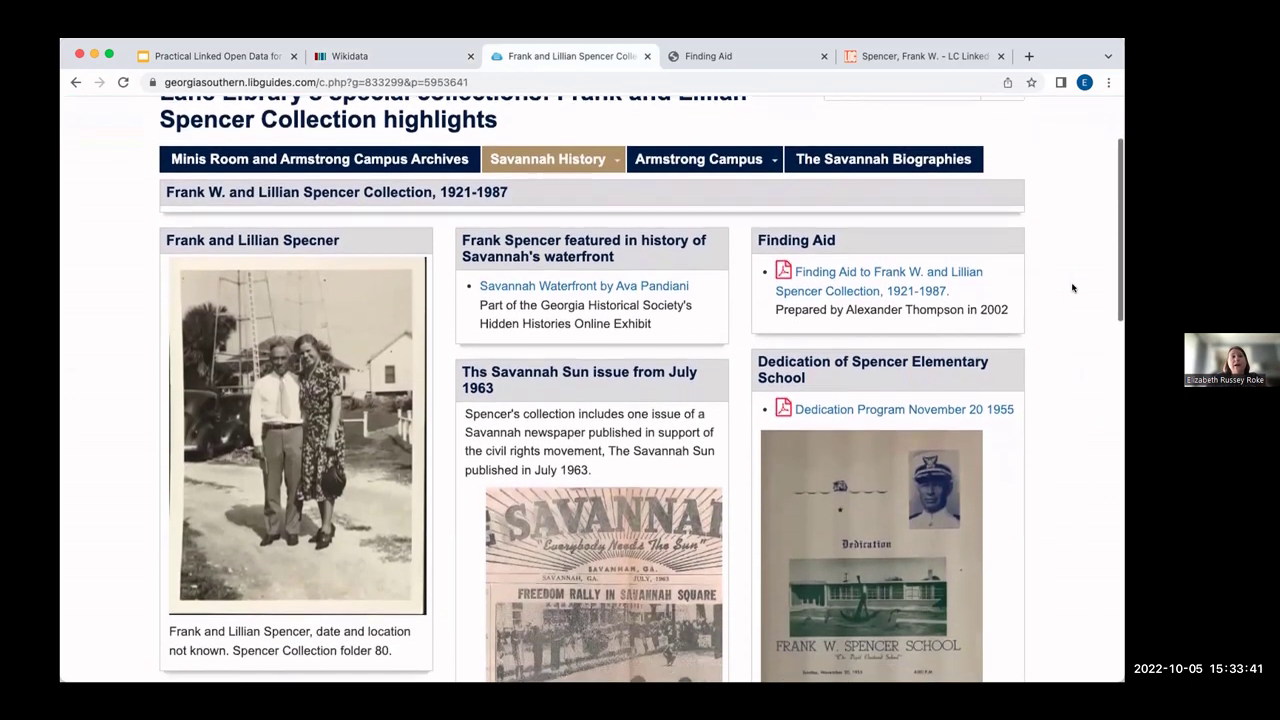
pyautogui.scroll(-4, 1072, 288)
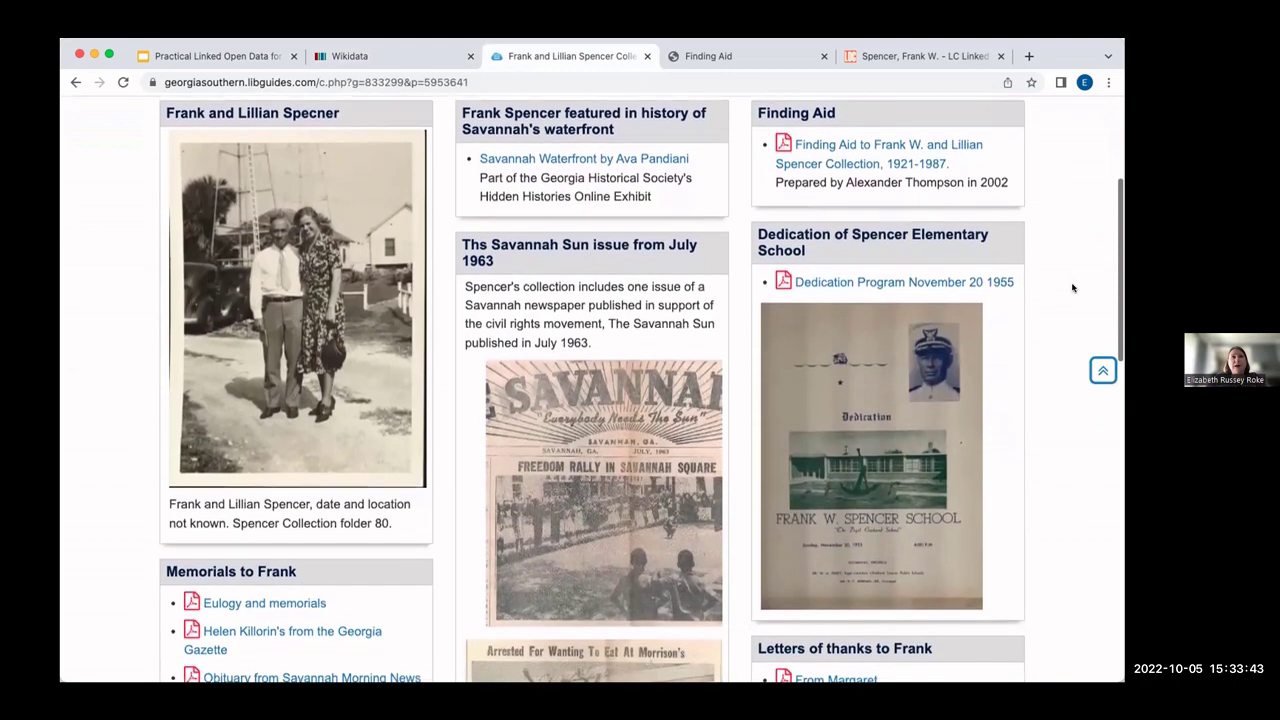
pyautogui.scroll(-4, 1072, 288)
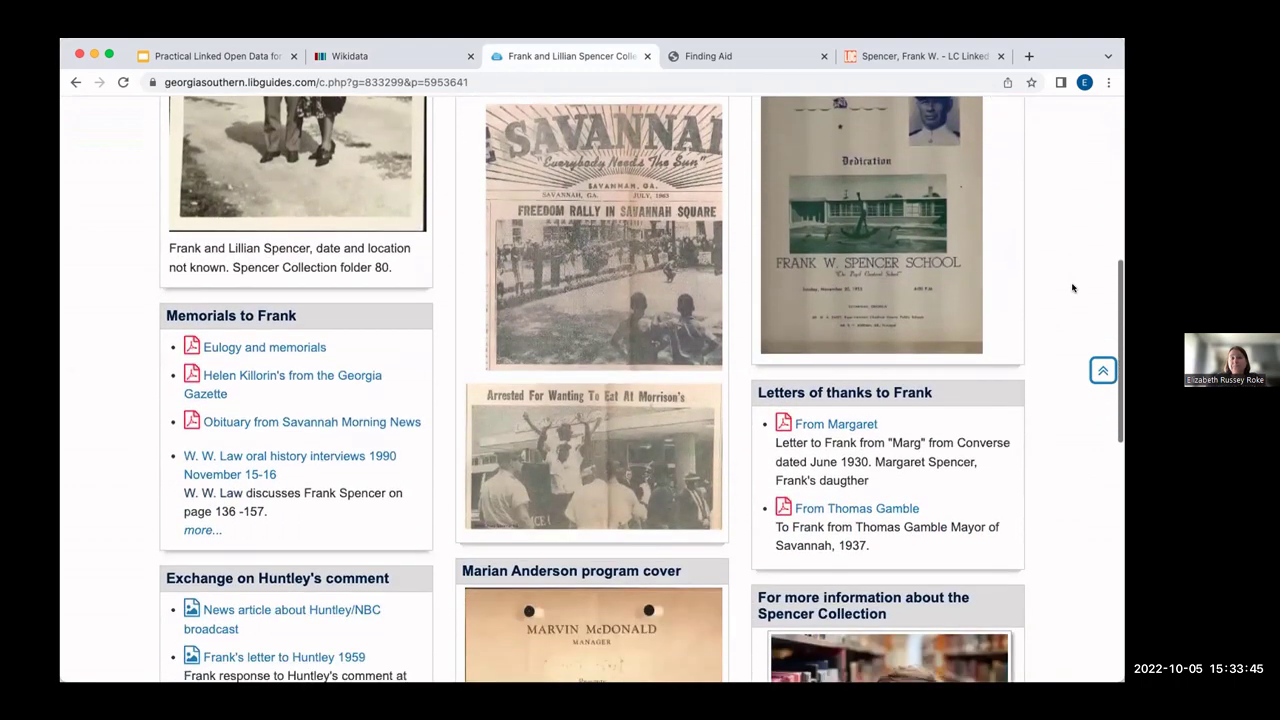
pyautogui.scroll(10, 1072, 288)
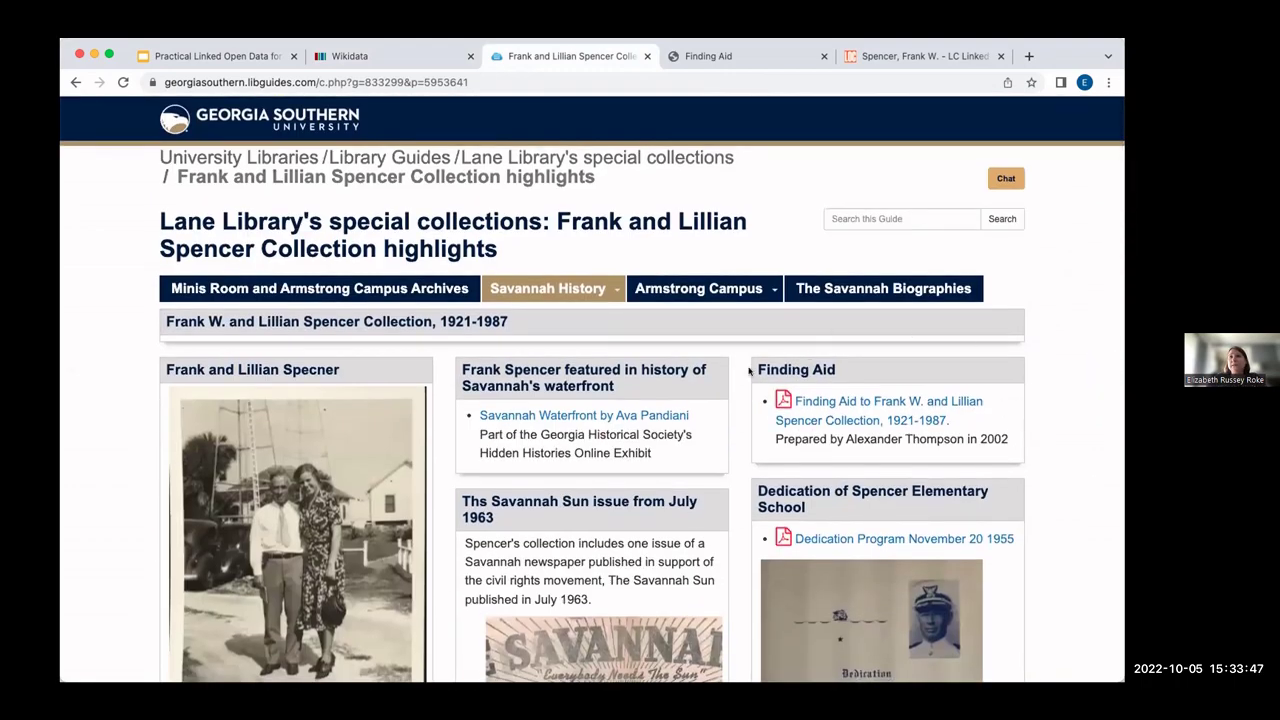
# Open the collection's finding aid PDF and scroll to the Biographical Note on page 3.
pyautogui.click(745, 56)
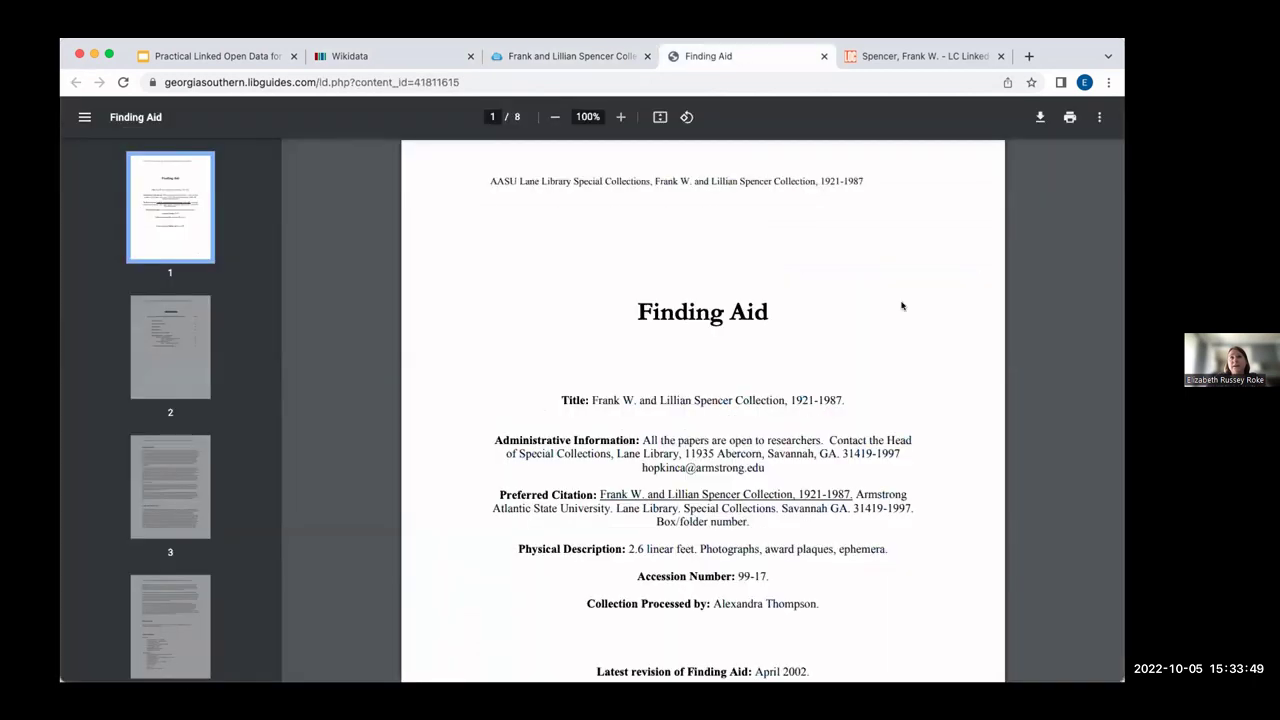
pyautogui.scroll(-10, 963, 356)
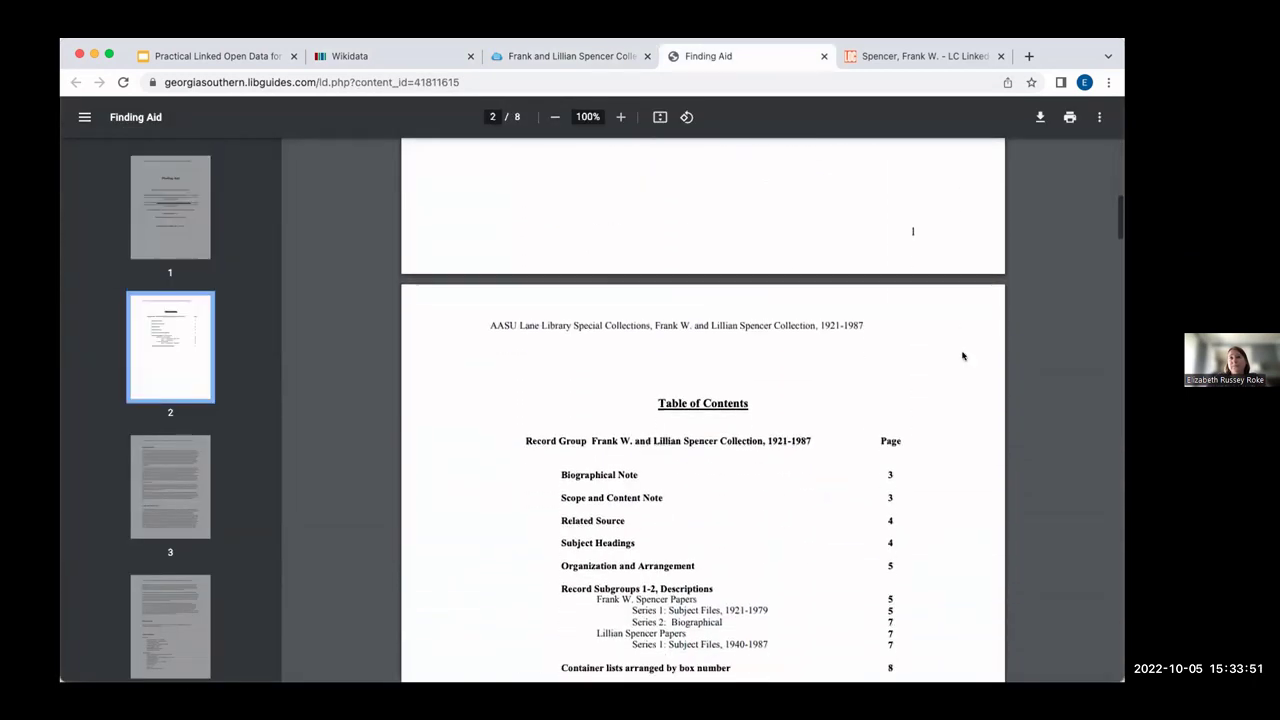
pyautogui.scroll(-10, 963, 356)
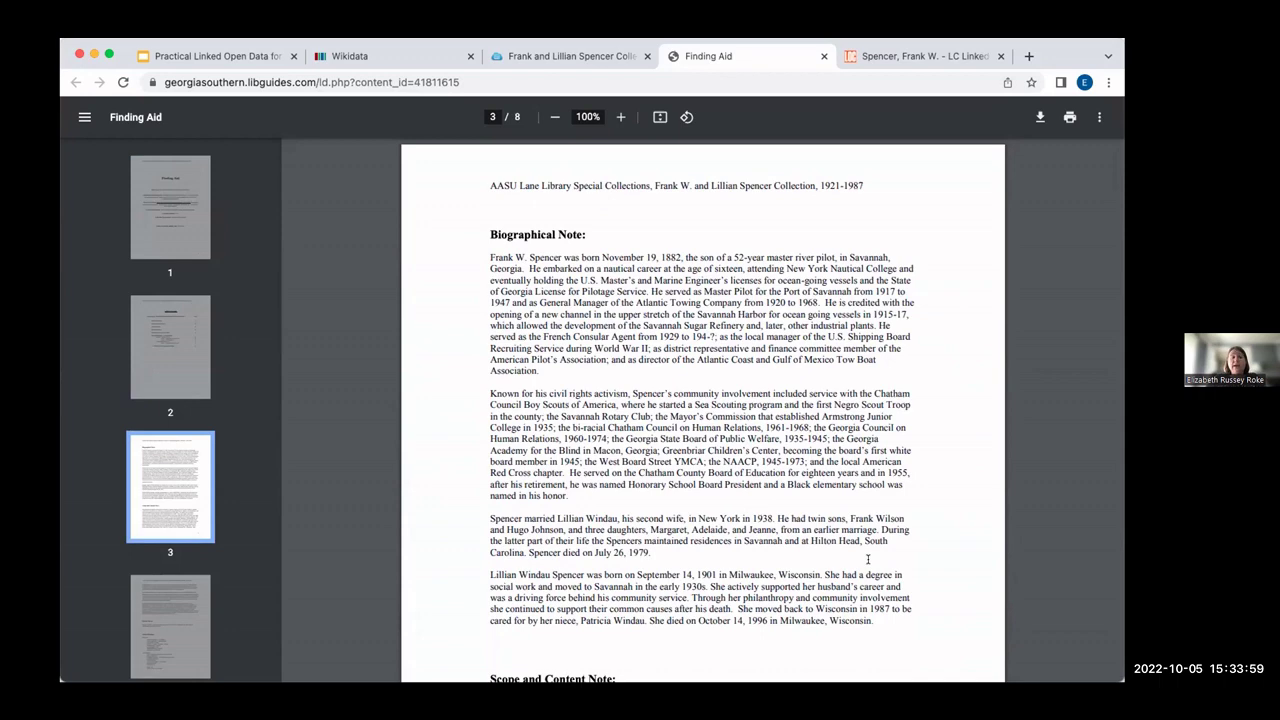
# Search Wikidata for 'minis room and' and open the Minis Room and Armstrong Campus Archives item.
pyautogui.click(407, 58)
pyautogui.click(926, 141)
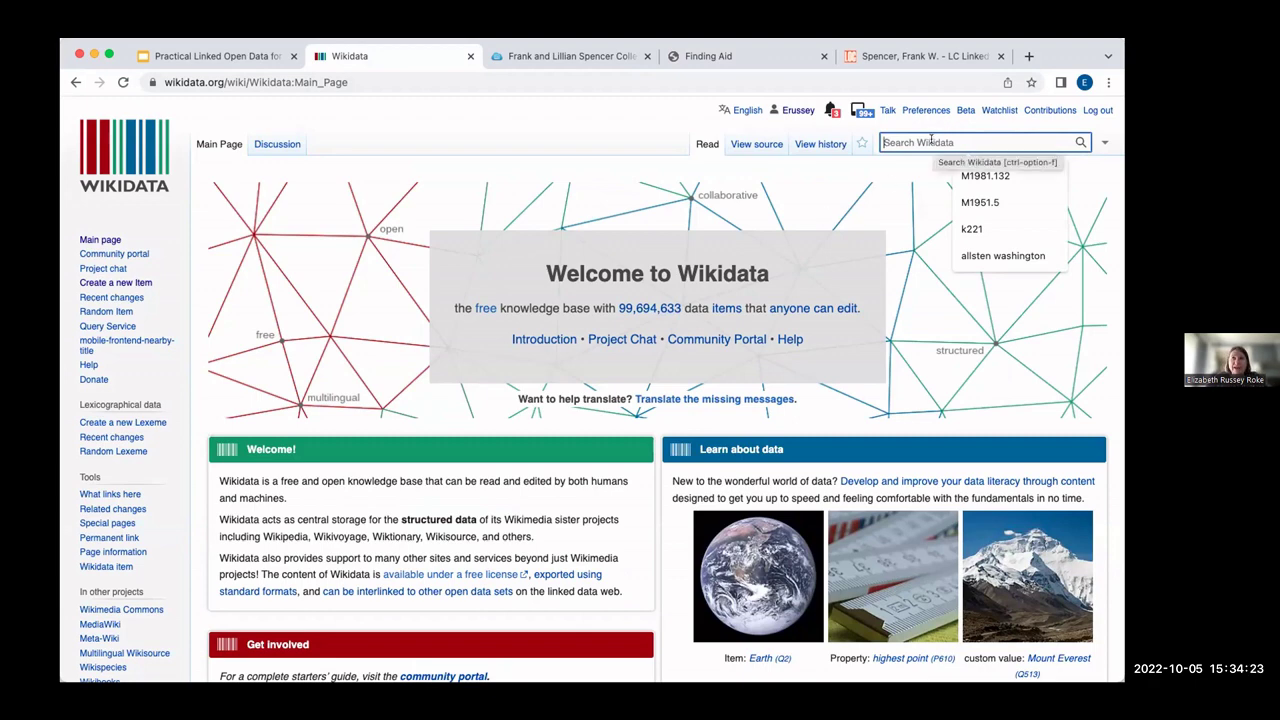
pyautogui.click(931, 140)
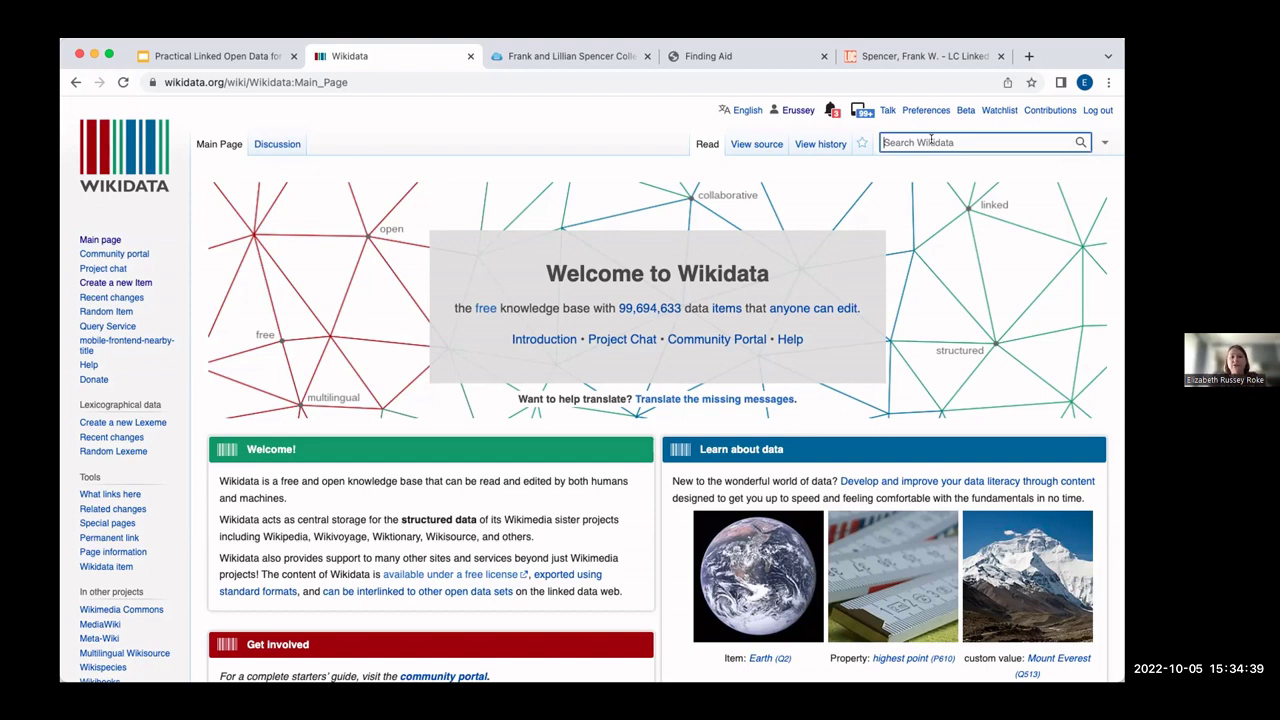
pyautogui.write('minis')
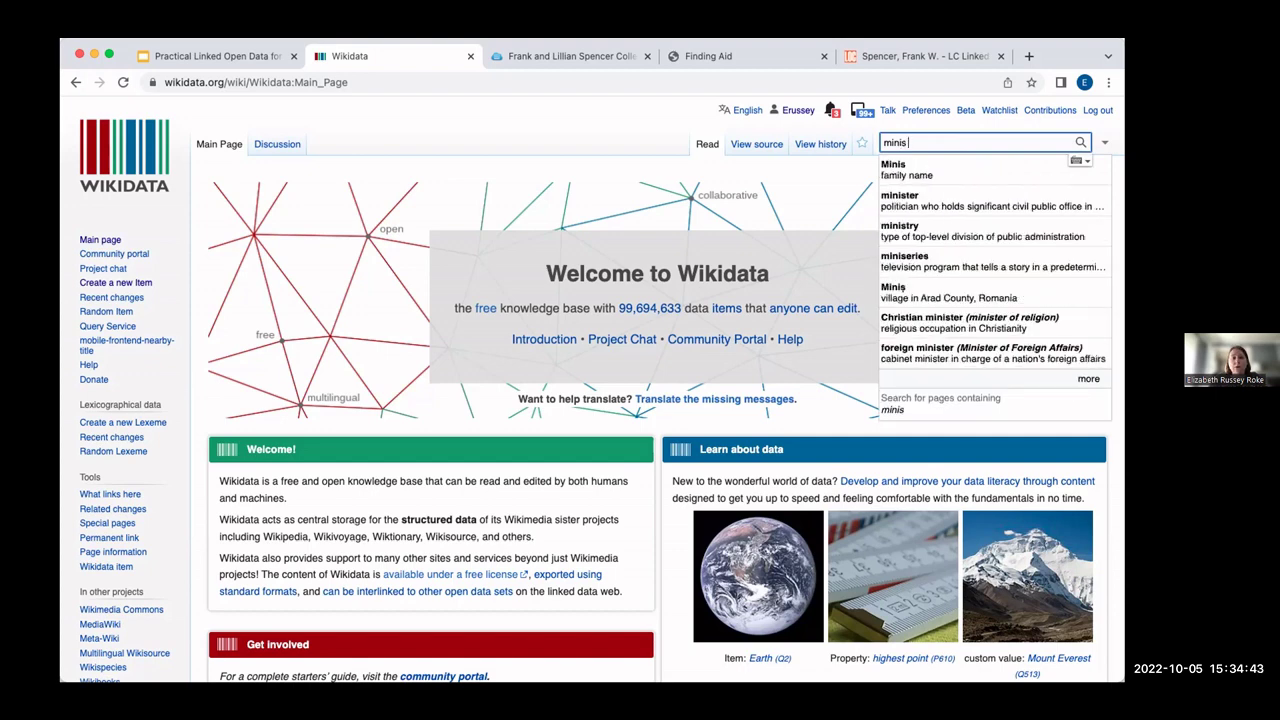
pyautogui.write(' room and')
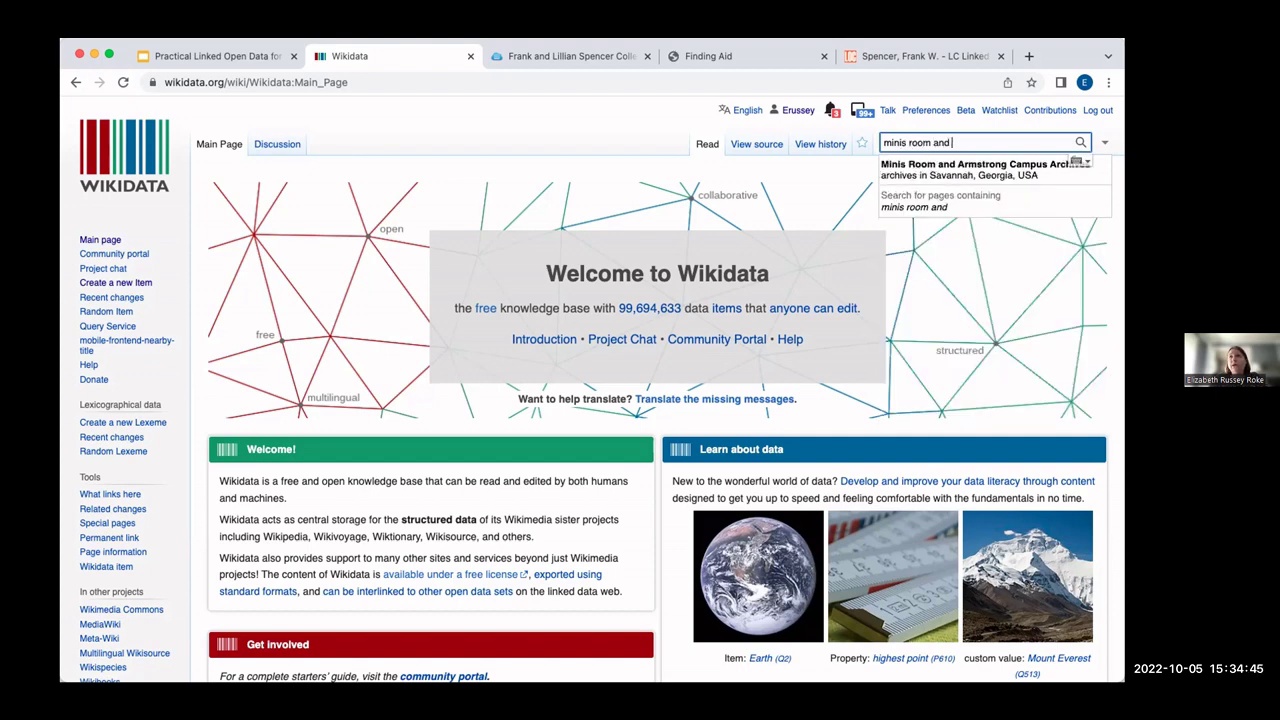
pyautogui.click(968, 168)
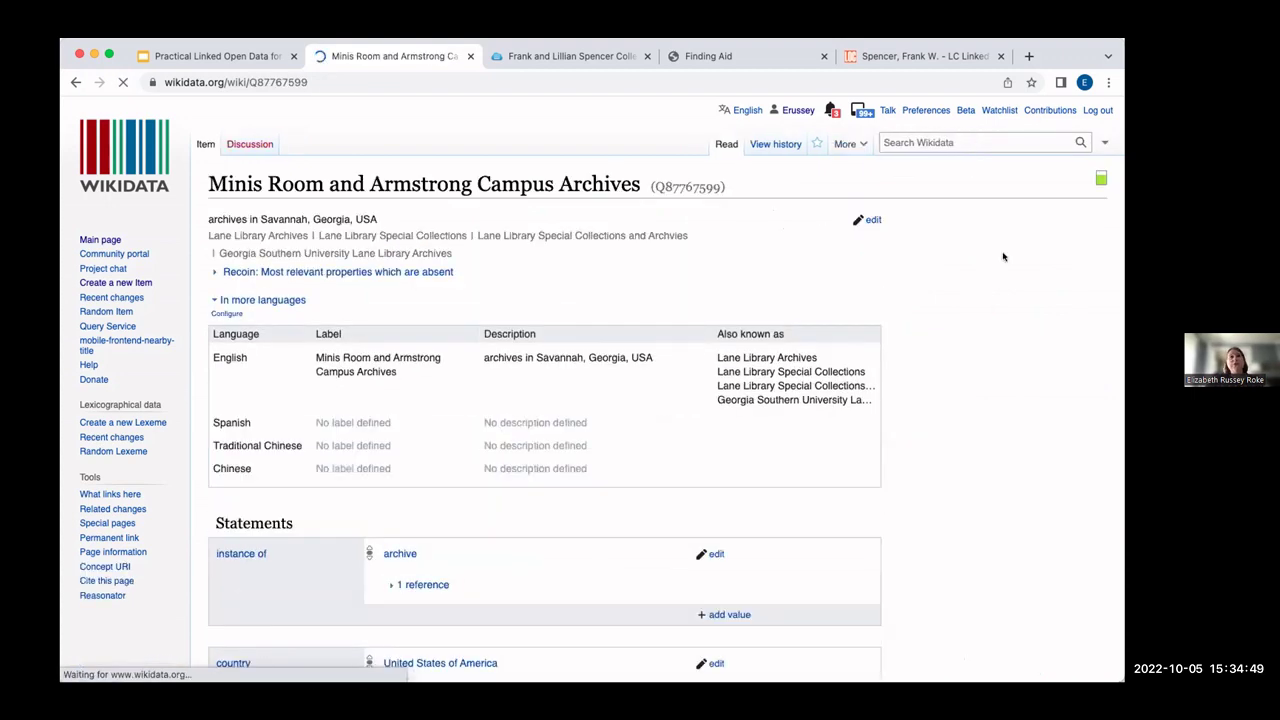
# Scroll through the item's statements and highlight its title and ID Q87767599.
pyautogui.scroll(-5, 1003, 257)
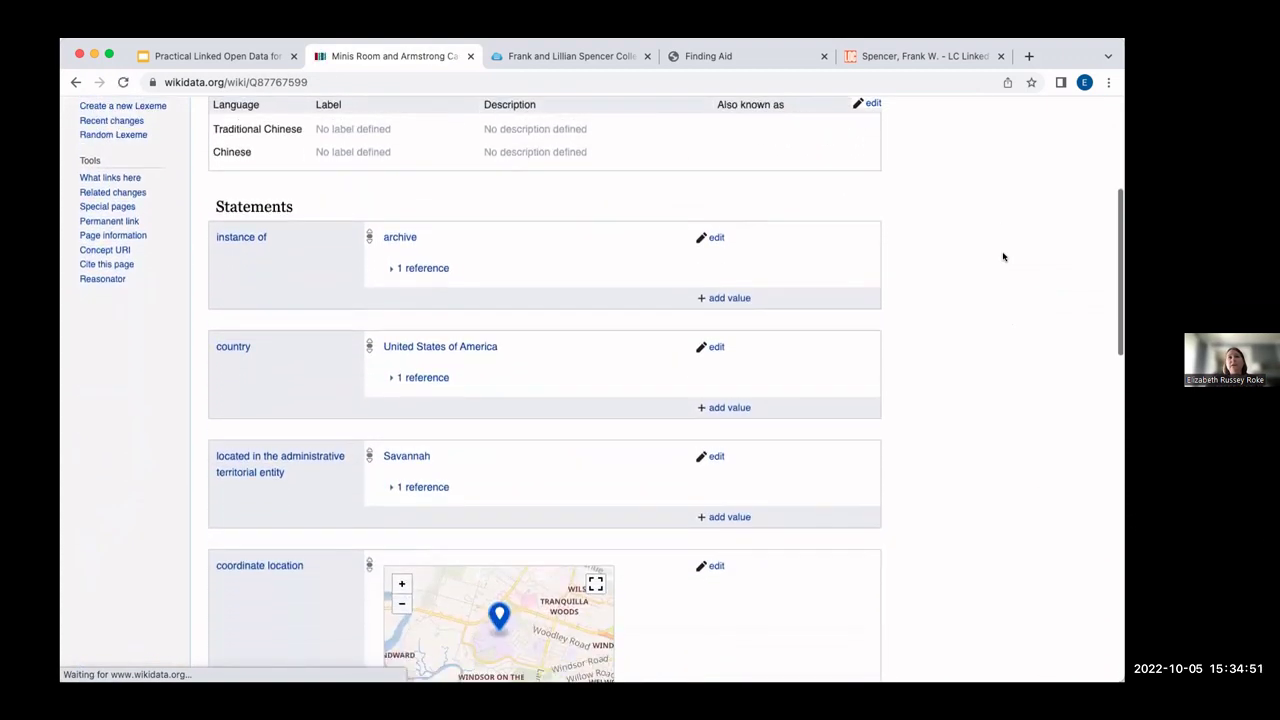
pyautogui.scroll(-6, 1003, 257)
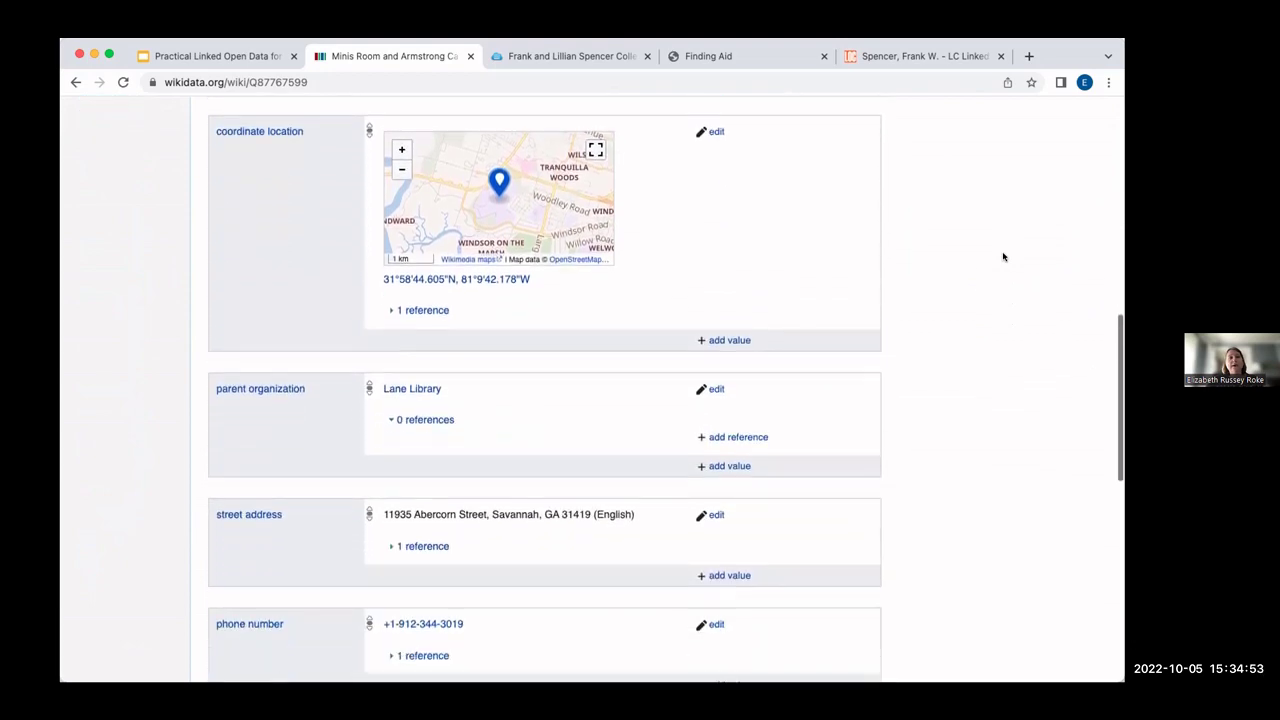
pyautogui.scroll(-10, 1003, 257)
pyautogui.scroll(10, 1003, 257)
pyautogui.scroll(8, 1003, 257)
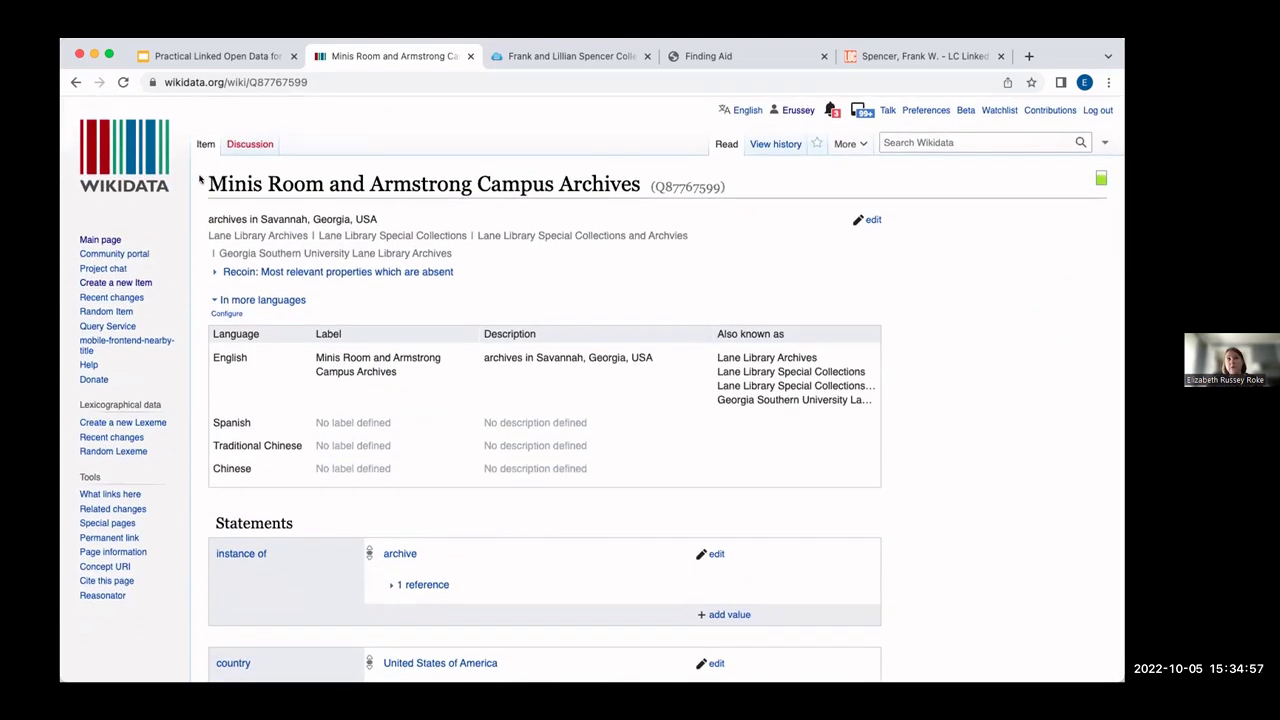
pyautogui.moveTo(206, 184); pyautogui.dragTo(635, 186)
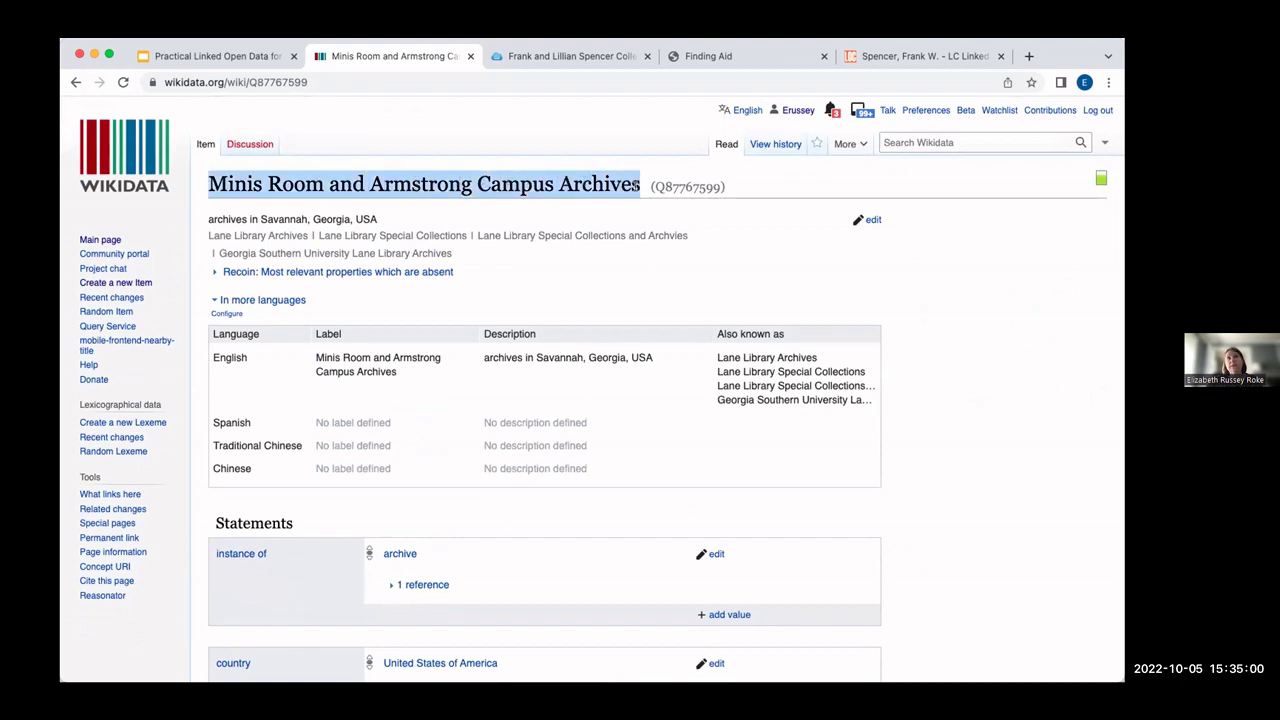
pyautogui.click(862, 279)
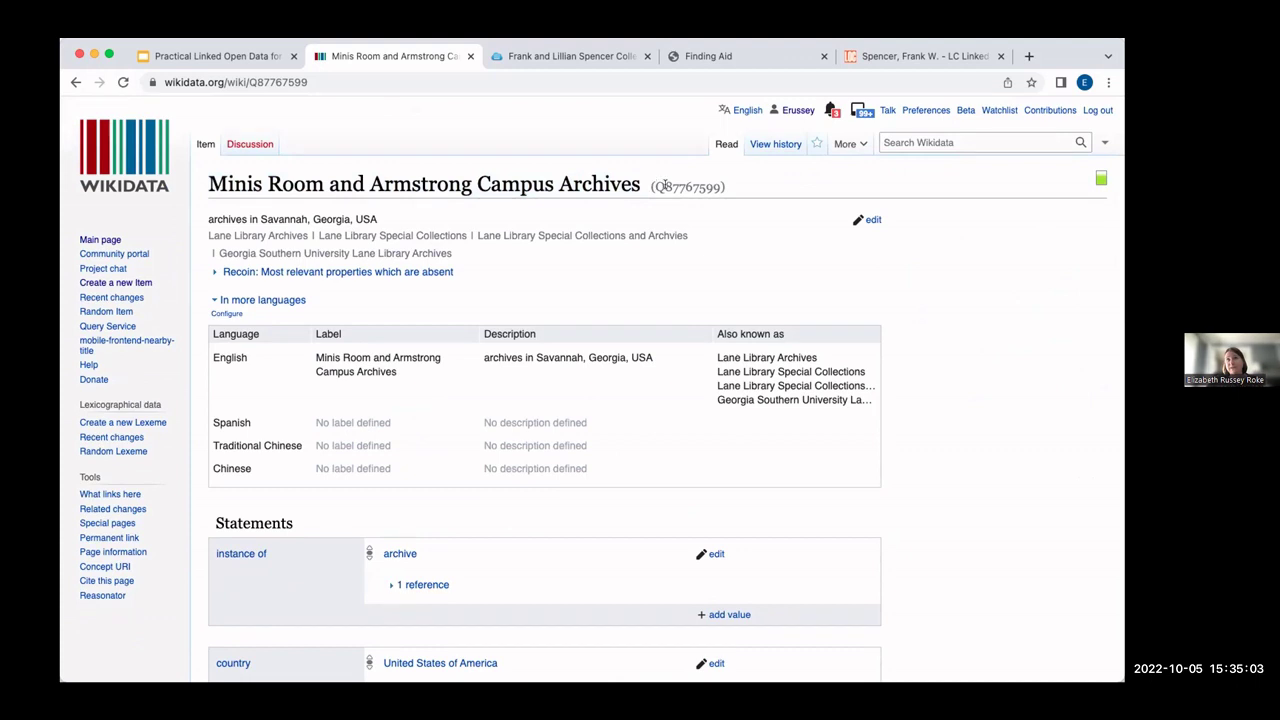
pyautogui.moveTo(653, 186); pyautogui.dragTo(717, 187)
pyautogui.click(717, 187)
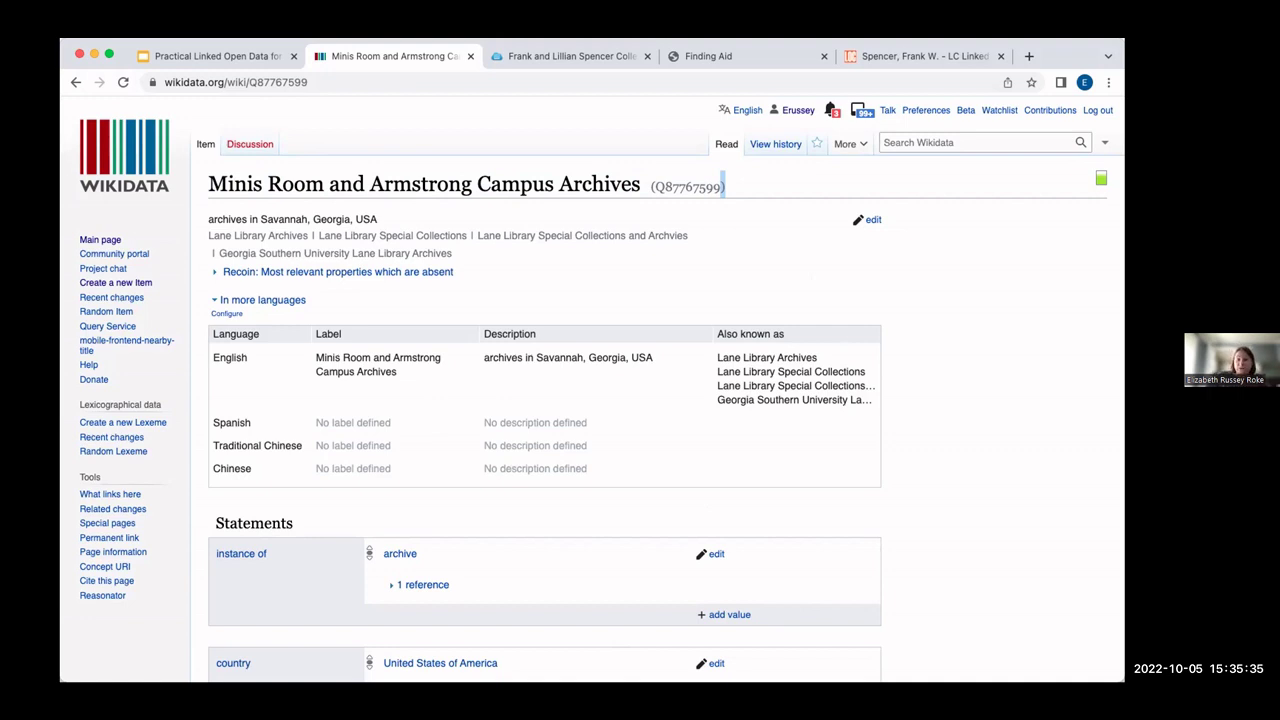
# Search Wikidata for 'frenk w spencer' and scan the 87 results, including Frank Spencer (Q5489717).
pyautogui.click(920, 142)
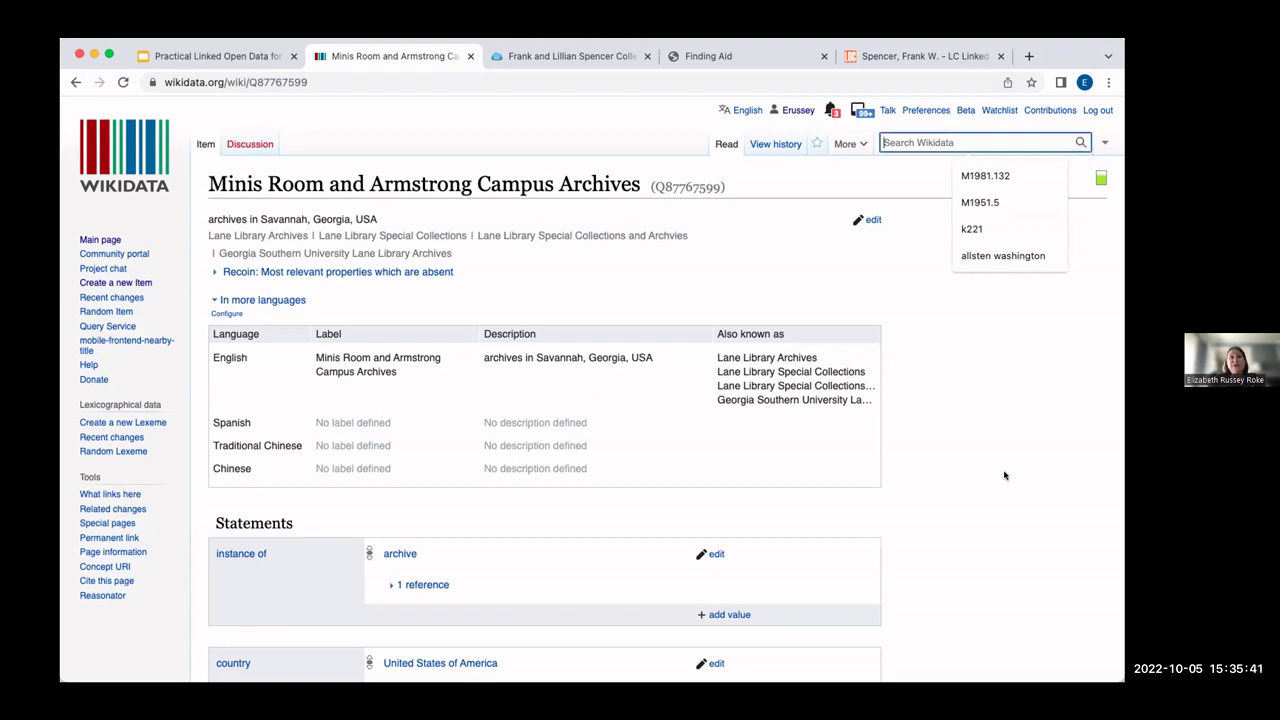
pyautogui.write('fre')
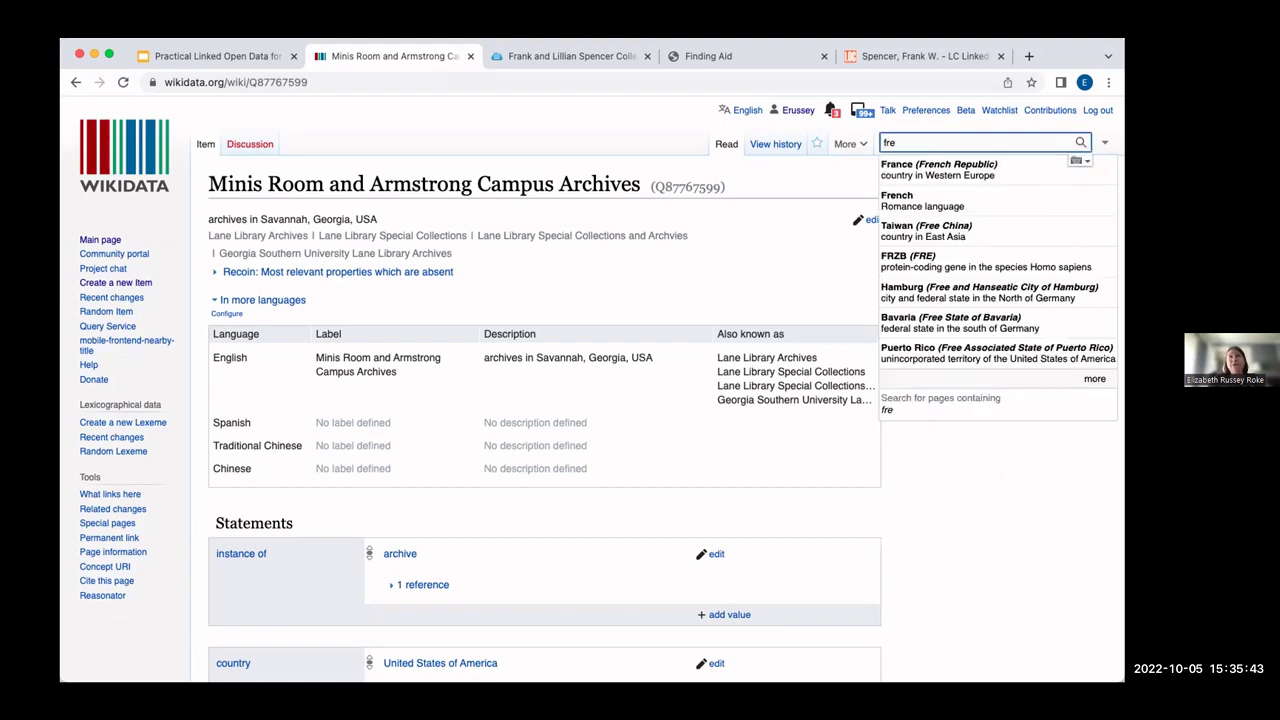
pyautogui.write('nk w spencer')
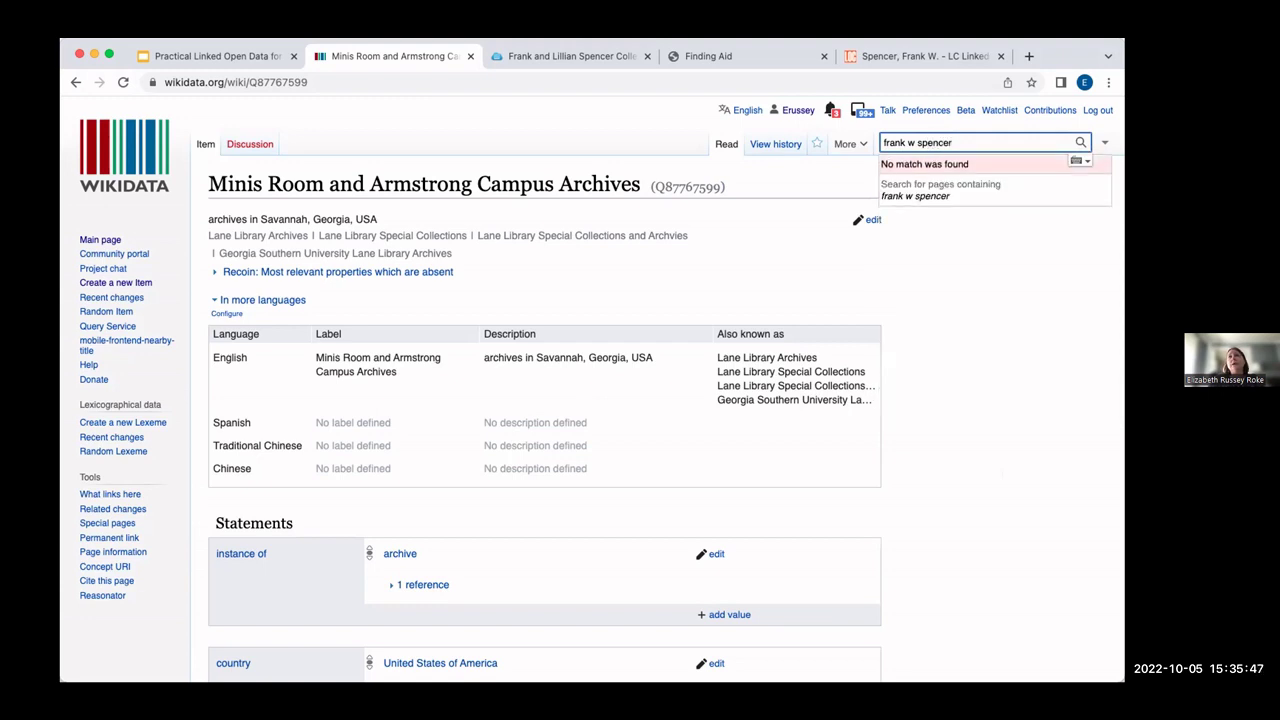
pyautogui.press('Return')
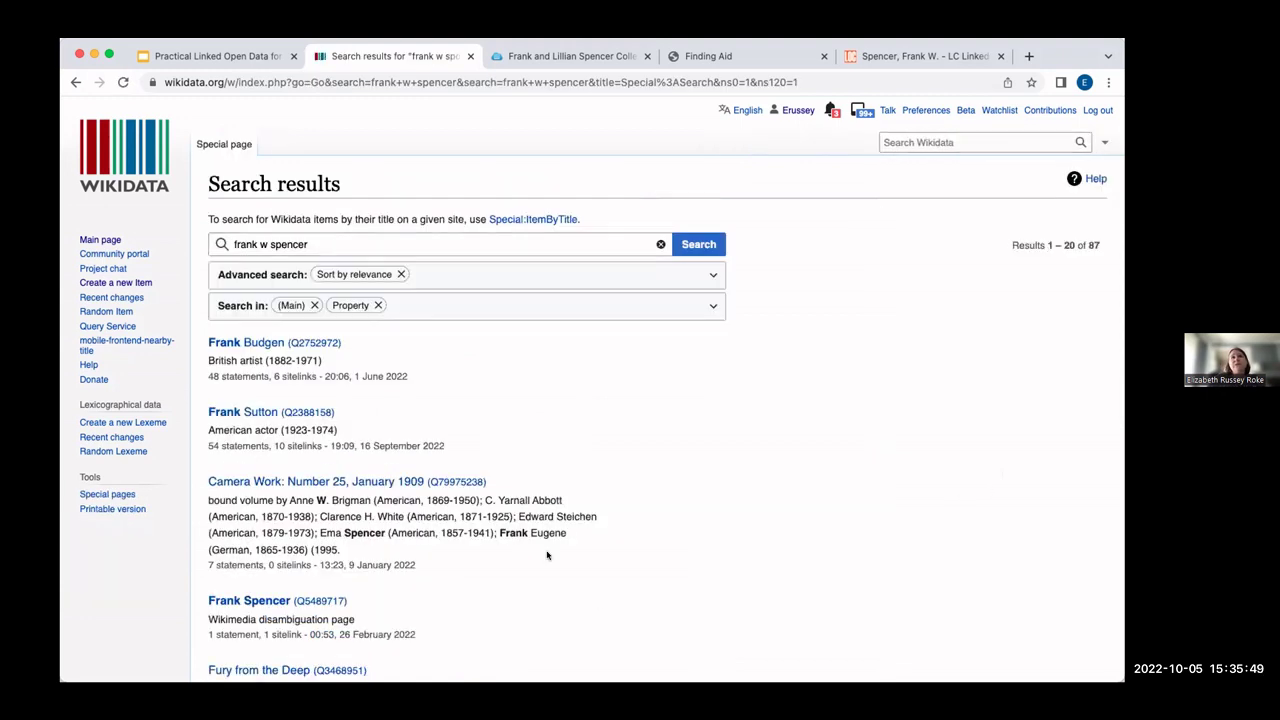
pyautogui.scroll(-5, 566, 340)
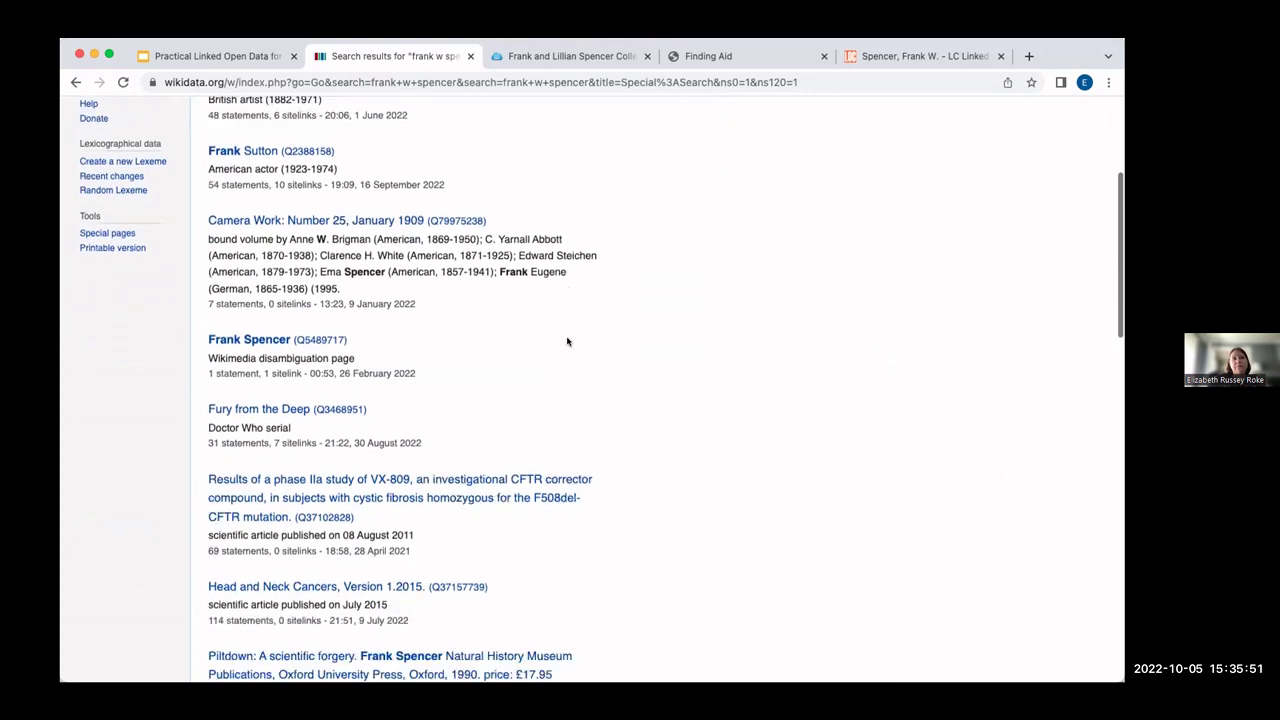
pyautogui.scroll(5, 566, 340)
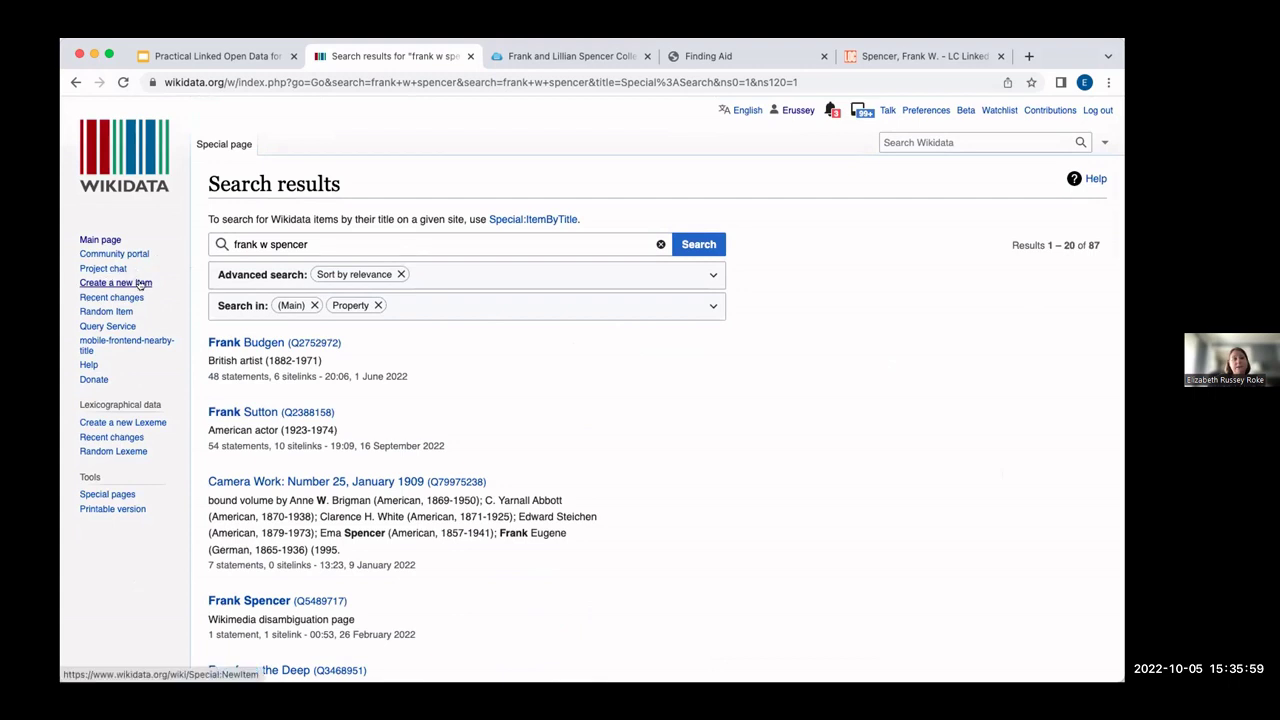
# Start a new English-language item labelled 'Frank W. Spencer'.
pyautogui.click(140, 284)
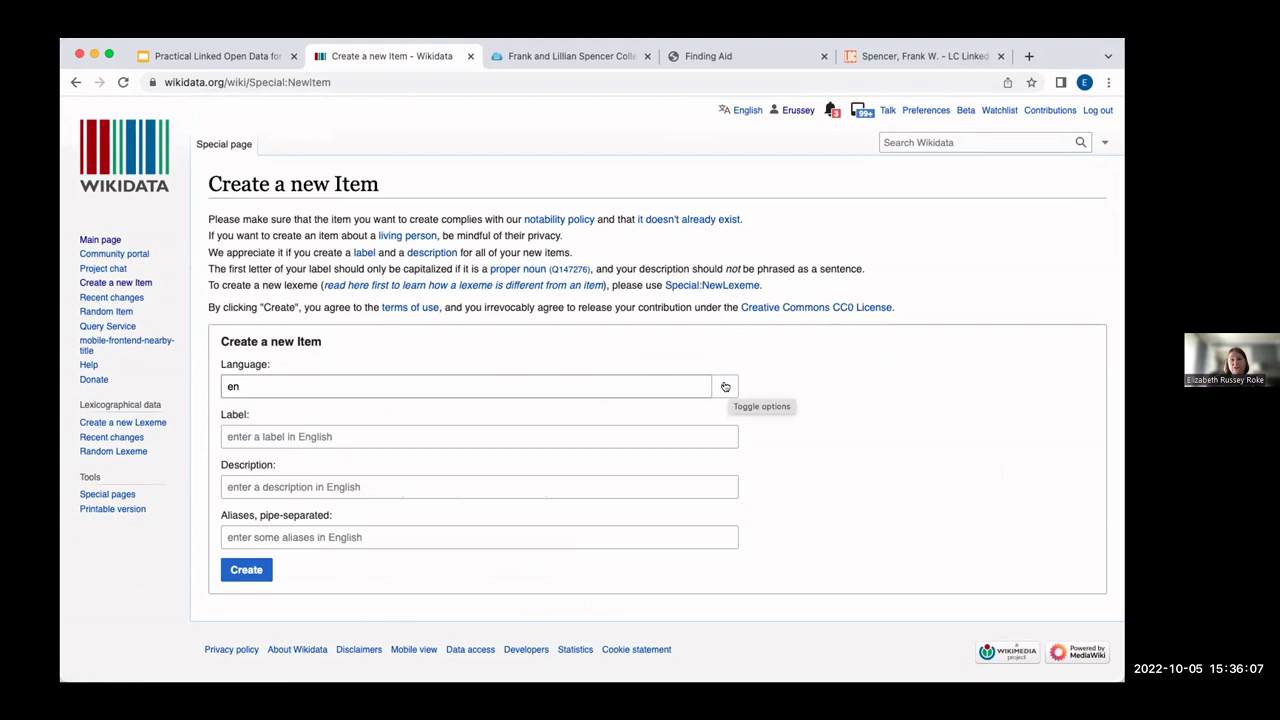
pyautogui.click(725, 386)
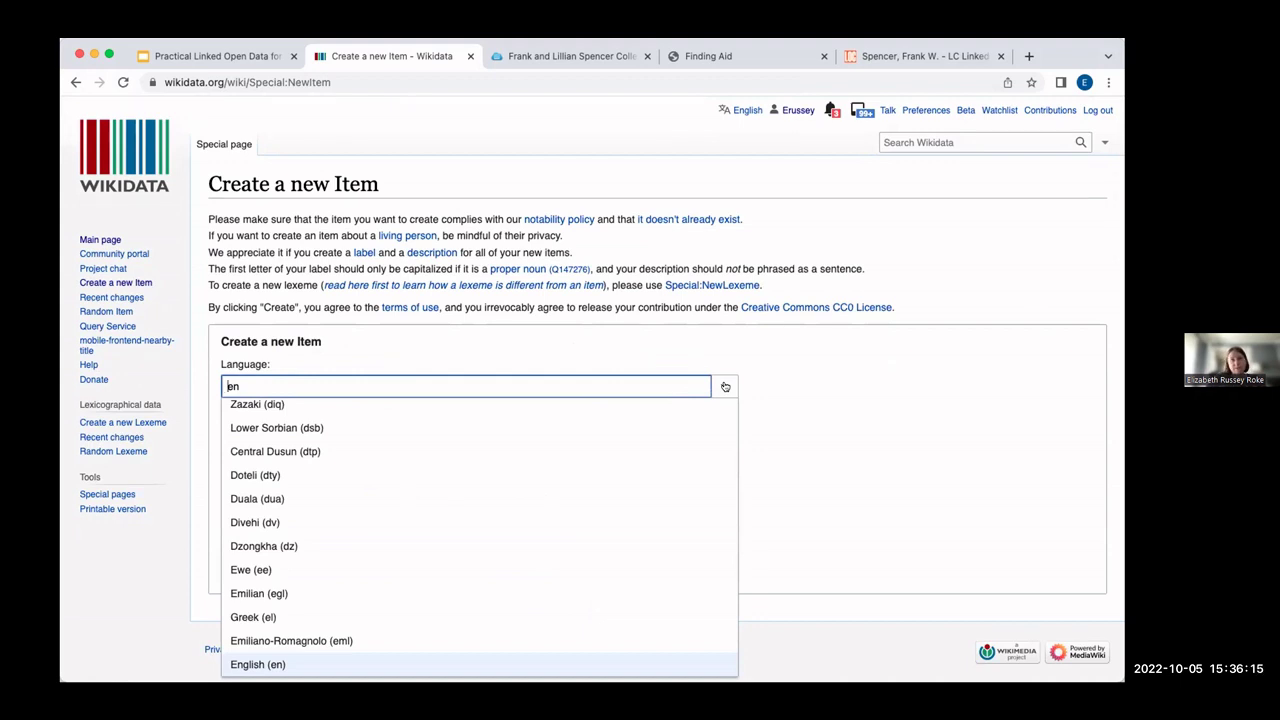
pyautogui.click(725, 386)
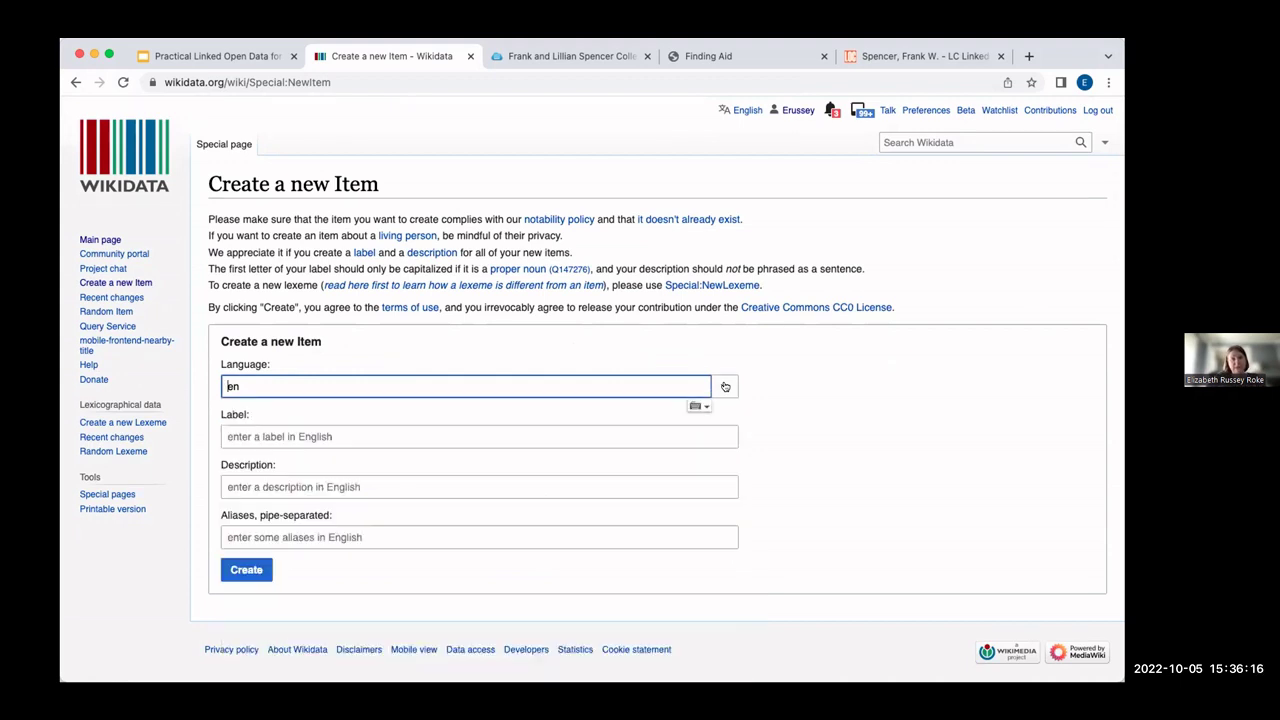
pyautogui.click(298, 436)
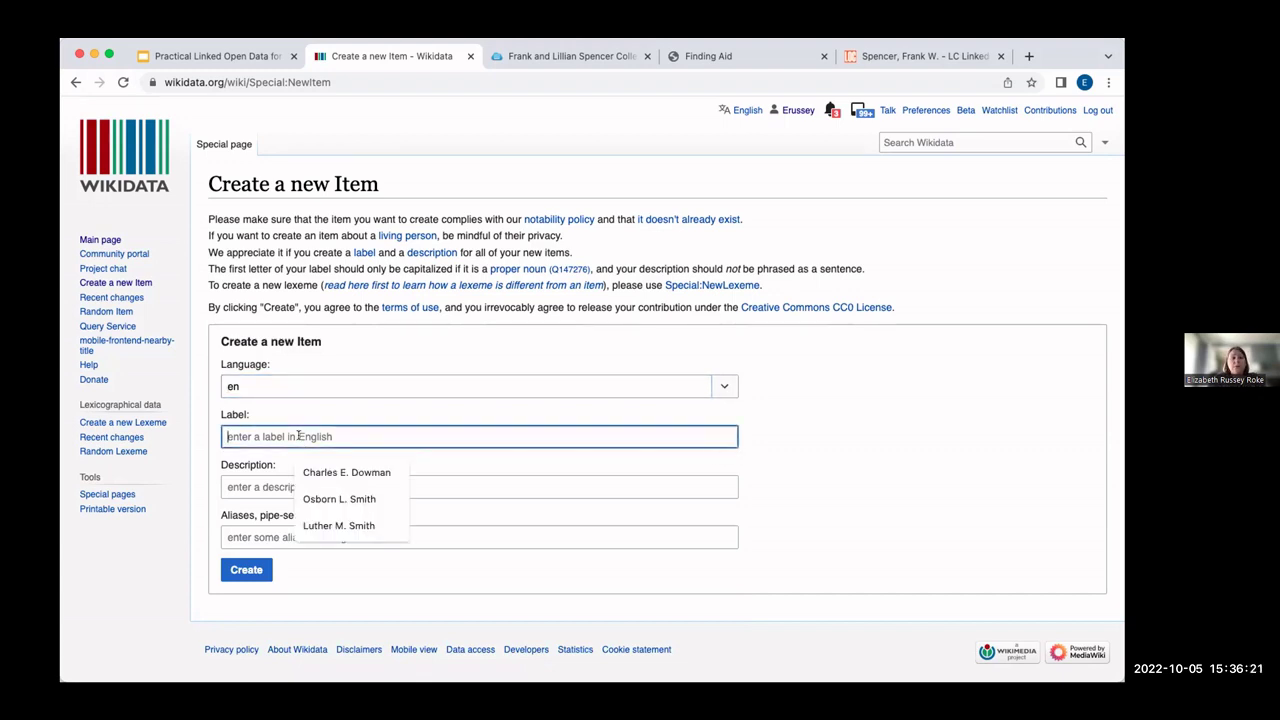
pyautogui.write('Frank')
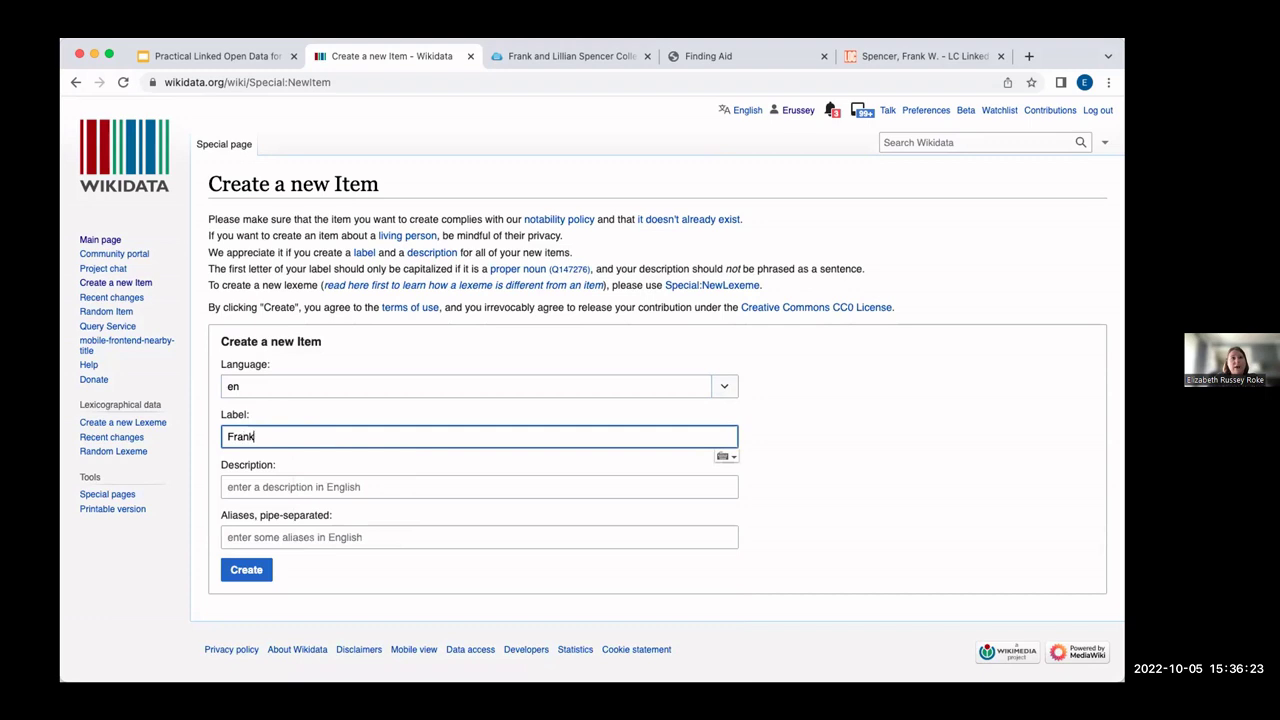
pyautogui.write(' W. Spencer')
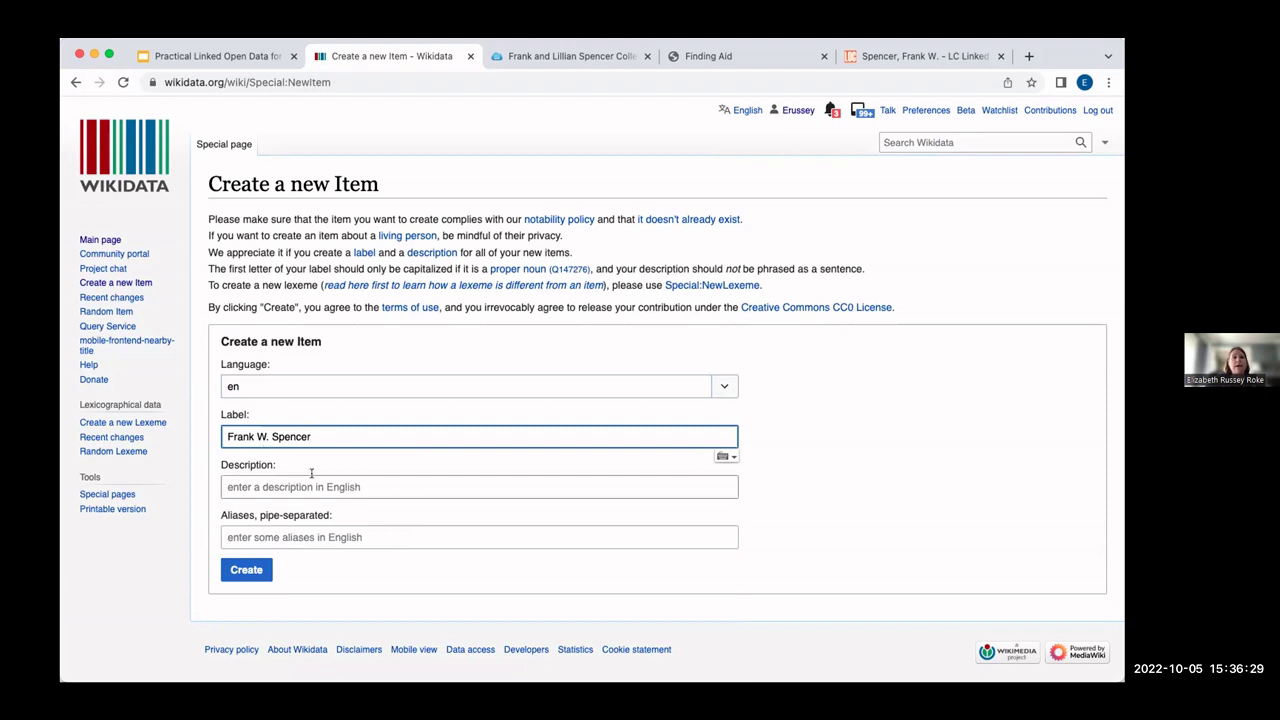
# Enter the description 'Civil rights activist and master river pilot', correcting a typo.
pyautogui.click(310, 486)
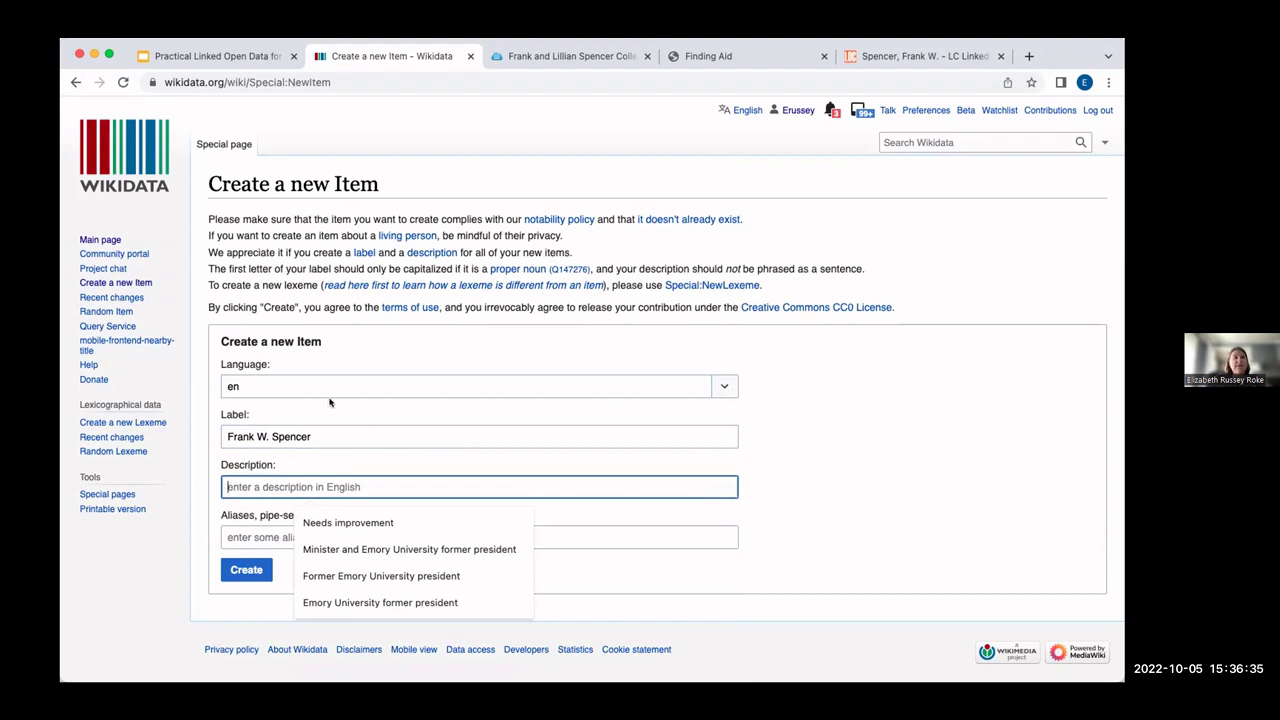
pyautogui.write('Civil ')
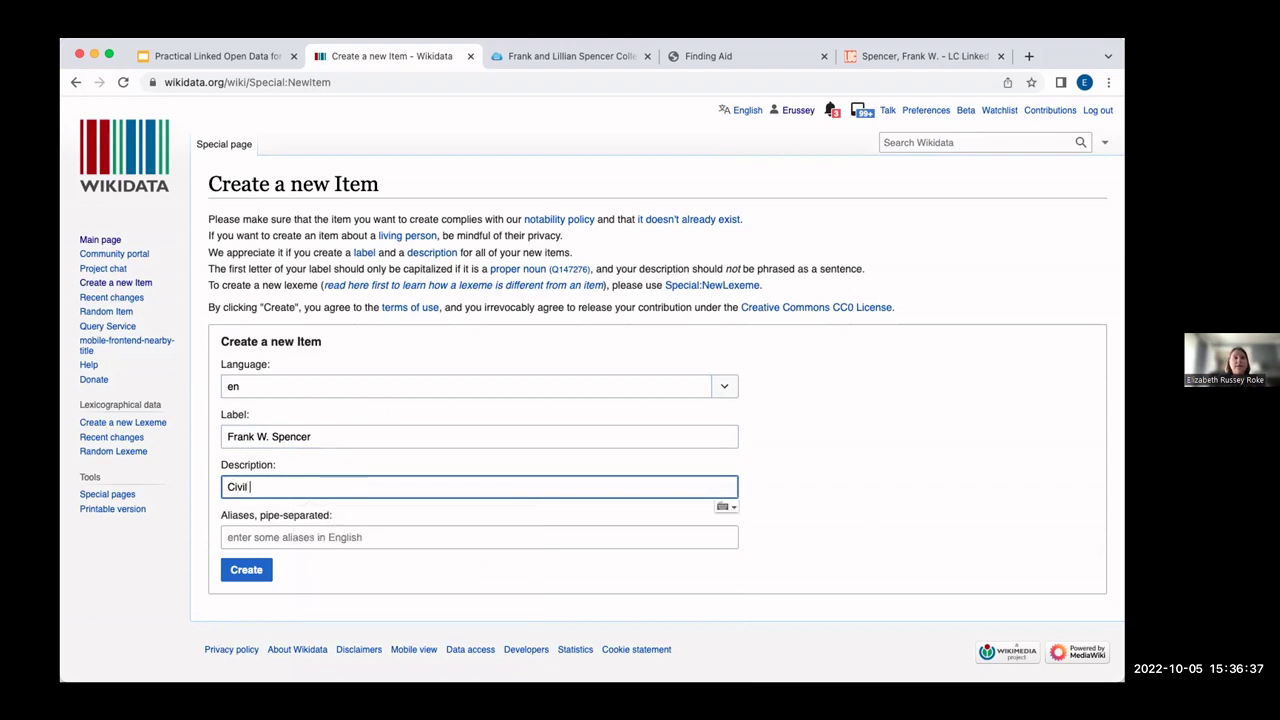
pyautogui.write('rights activist')
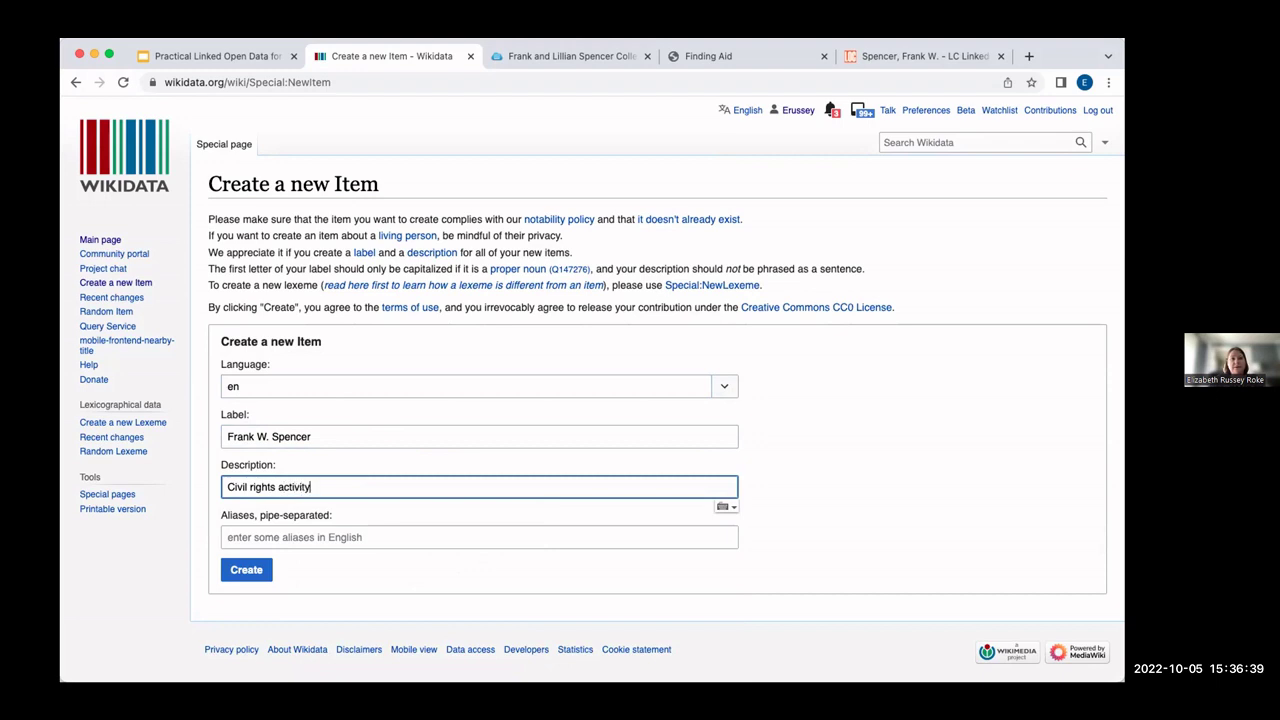
pyautogui.press('BackSpace')
pyautogui.write('st and master r')
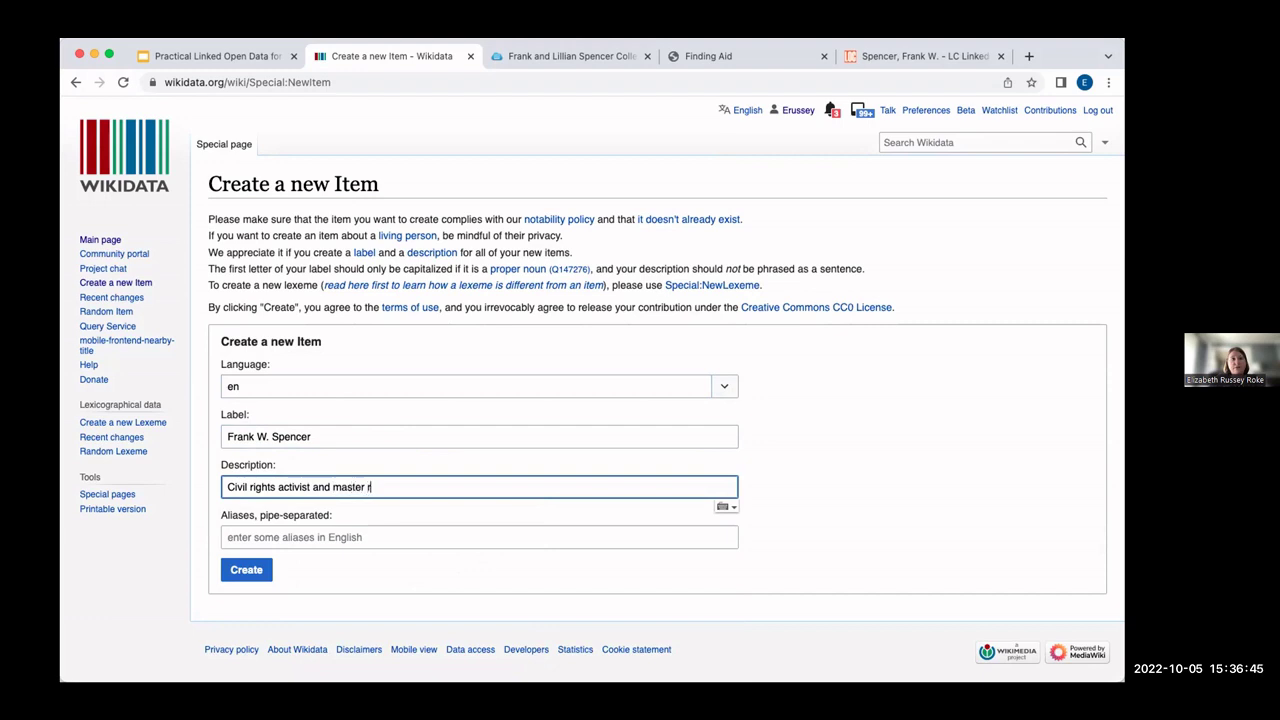
pyautogui.write('iver pilot')
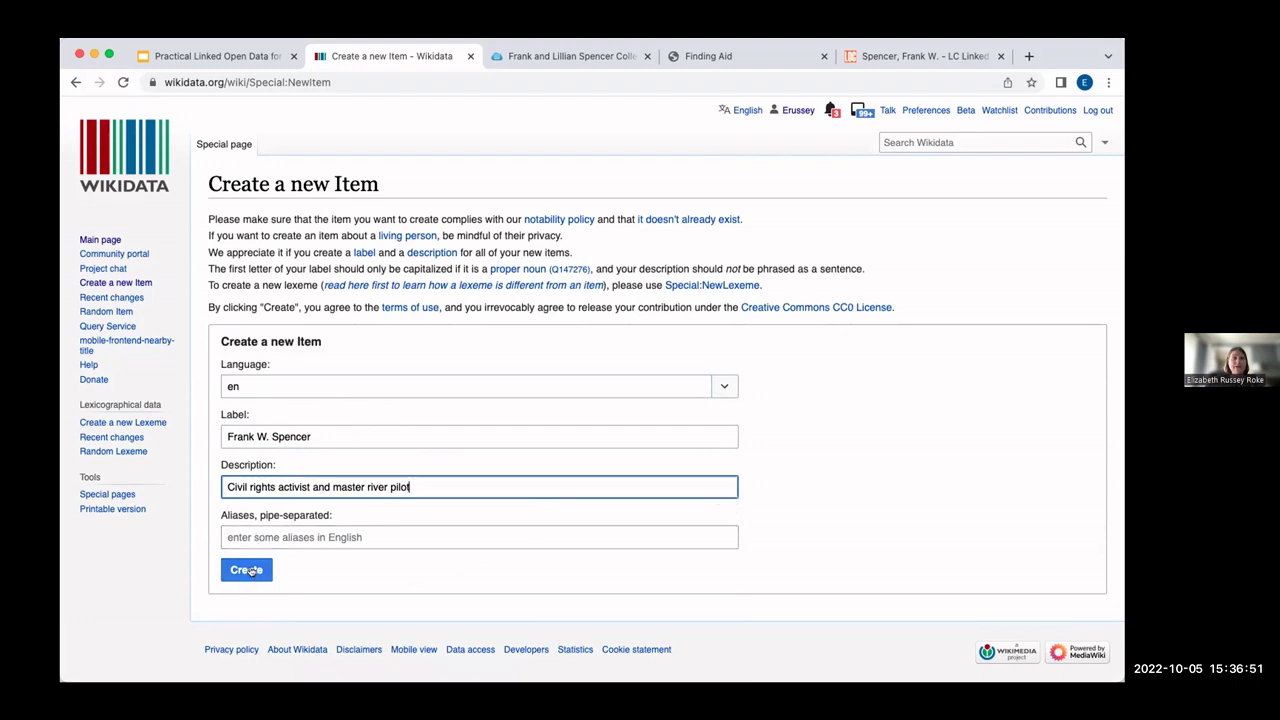
# Create the Frank W. Spencer item, then select its heading name and identifier Q114425797.
pyautogui.click(247, 570)
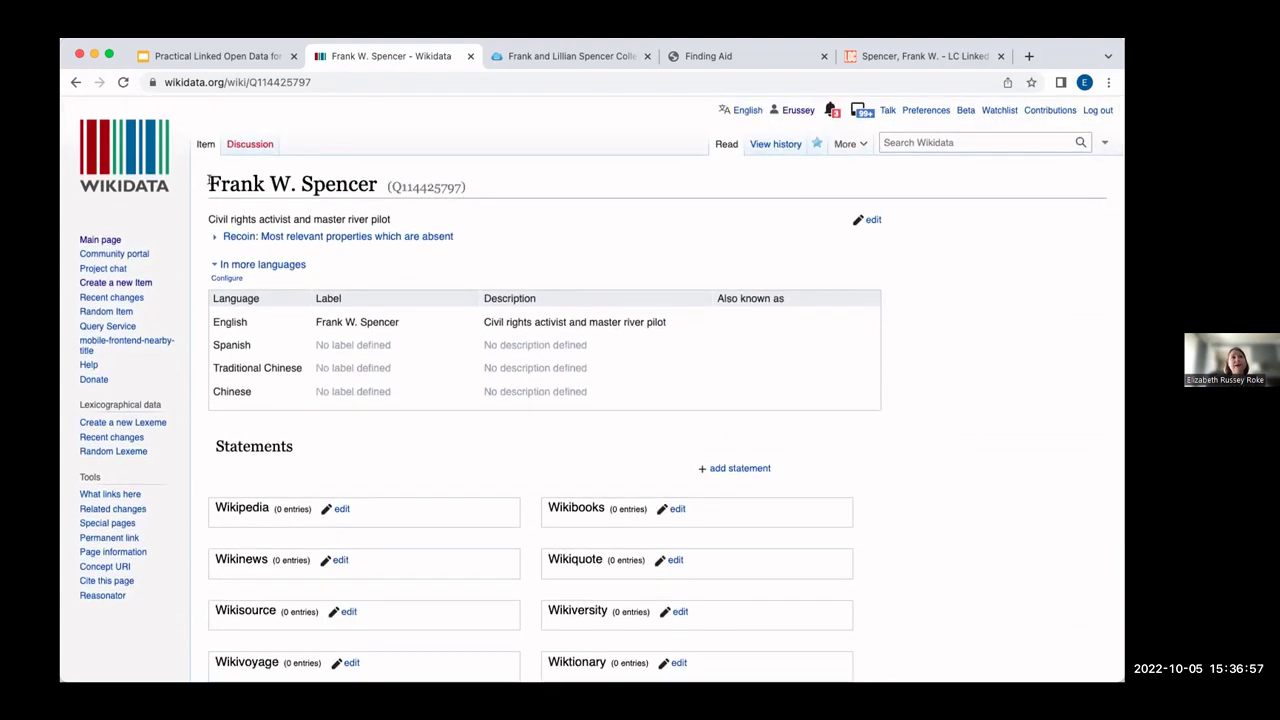
pyautogui.moveTo(209, 182); pyautogui.dragTo(374, 180)
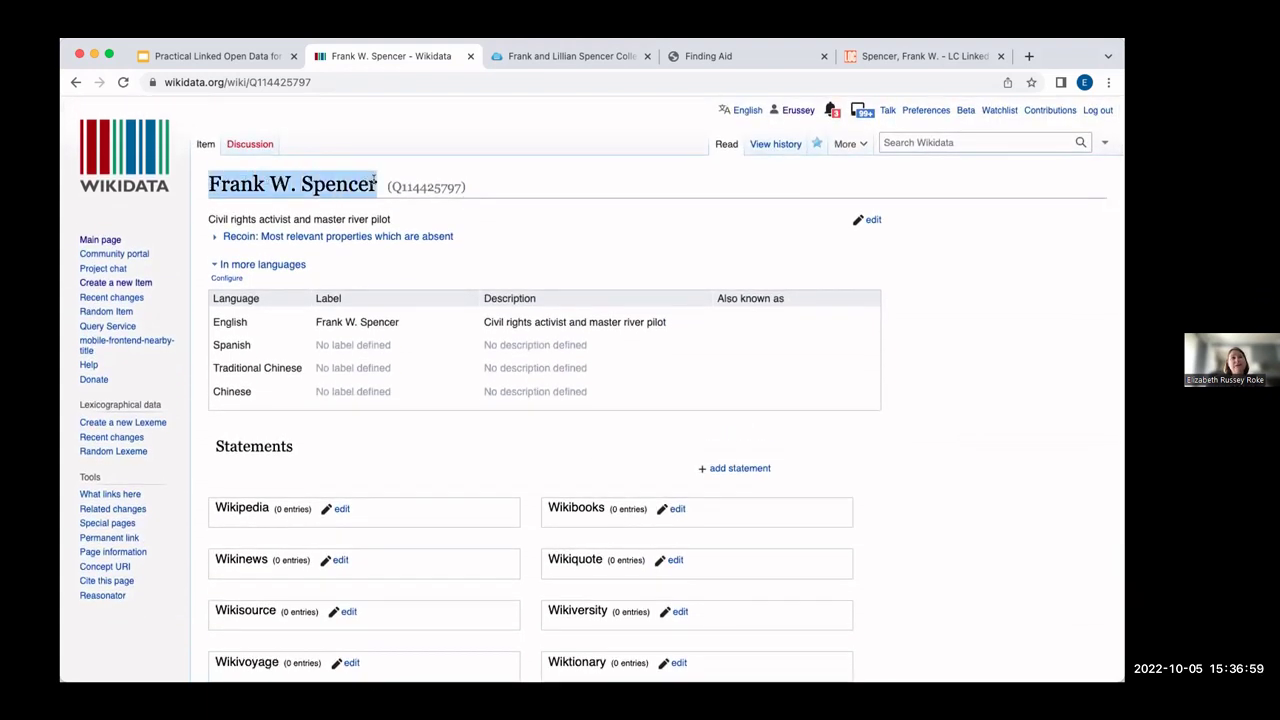
pyautogui.click(375, 182)
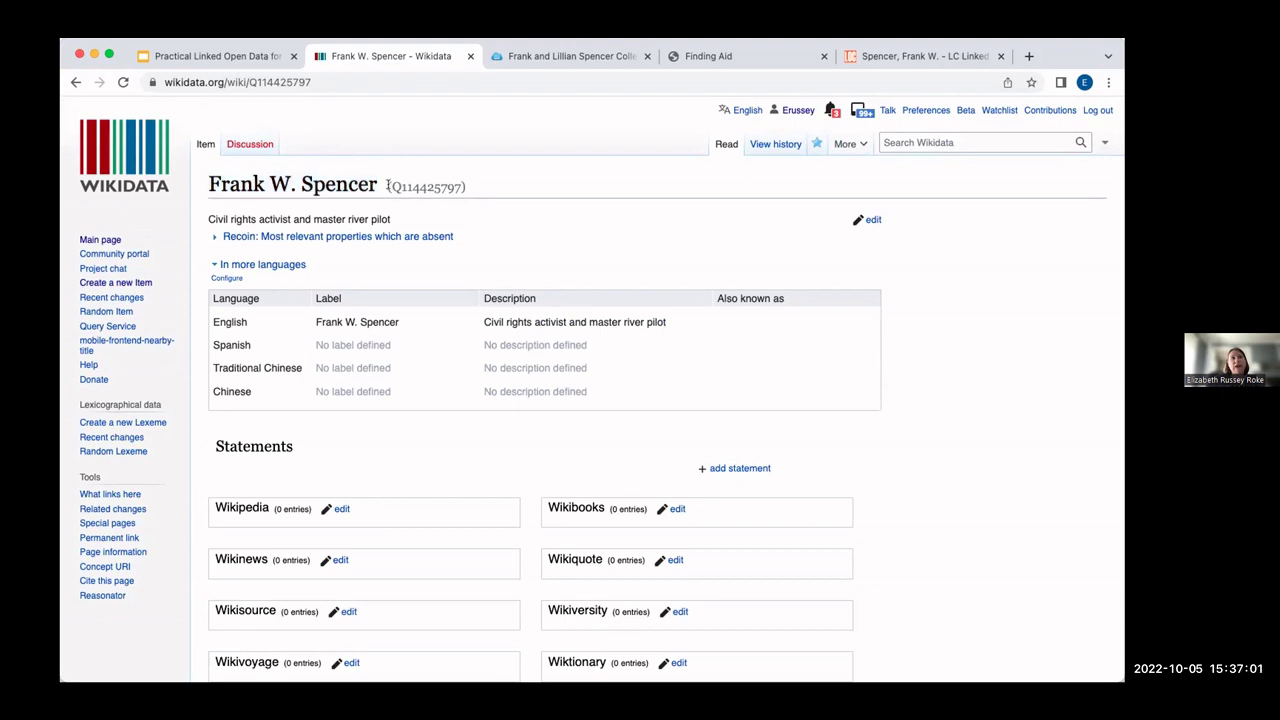
pyautogui.moveTo(388, 187); pyautogui.dragTo(459, 189)
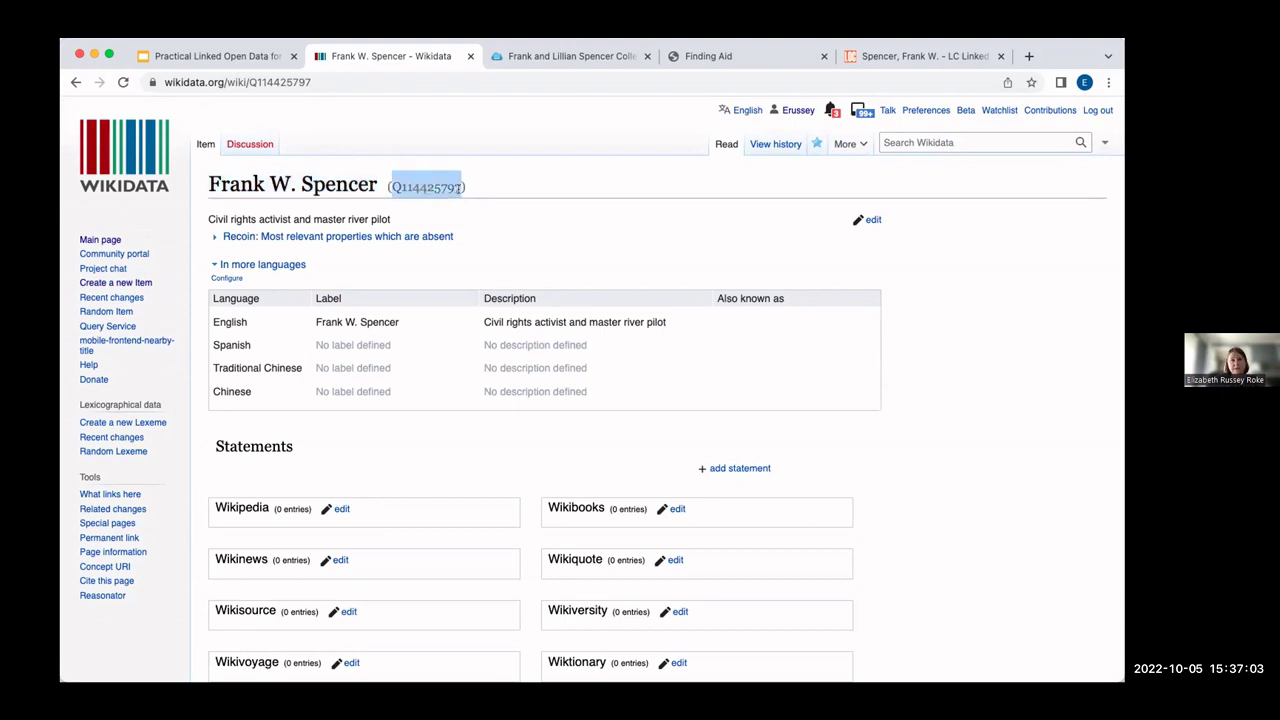
pyautogui.click(459, 188)
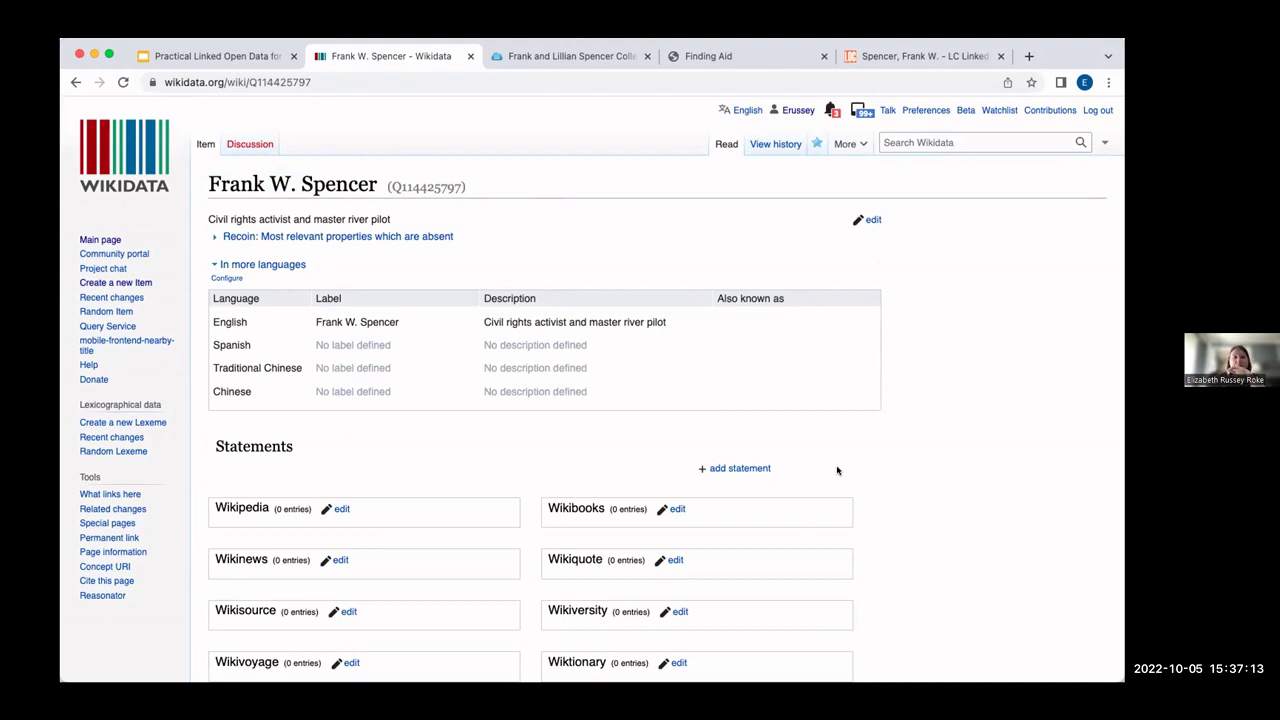
# Add and publish the statement 'instance of: human' on the item.
pyautogui.click(743, 467)
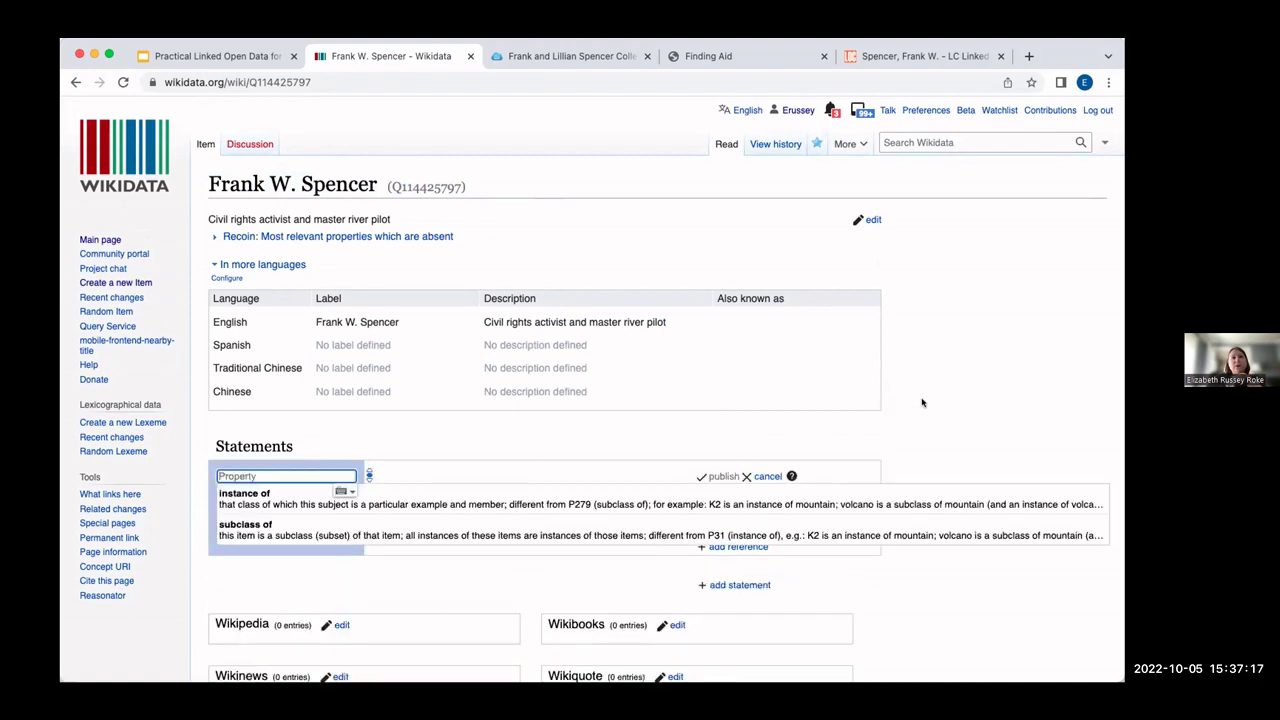
pyautogui.click(619, 500)
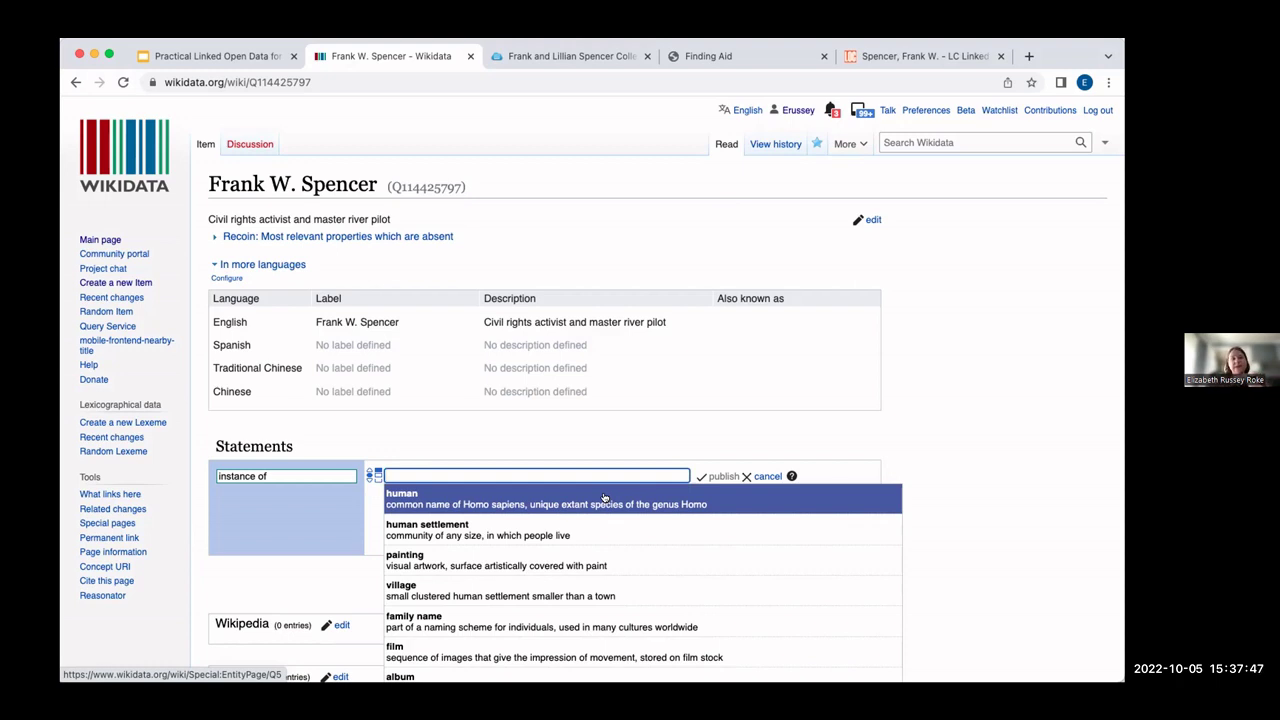
pyautogui.click(604, 497)
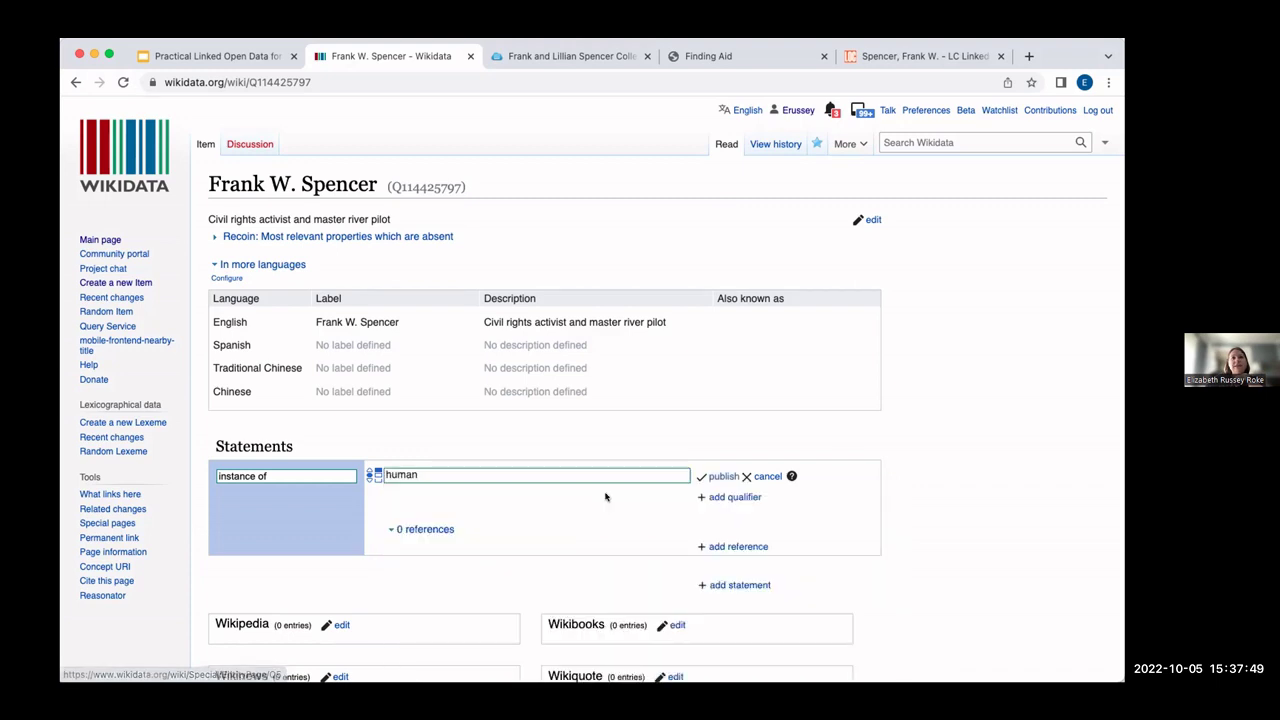
pyautogui.click(723, 476)
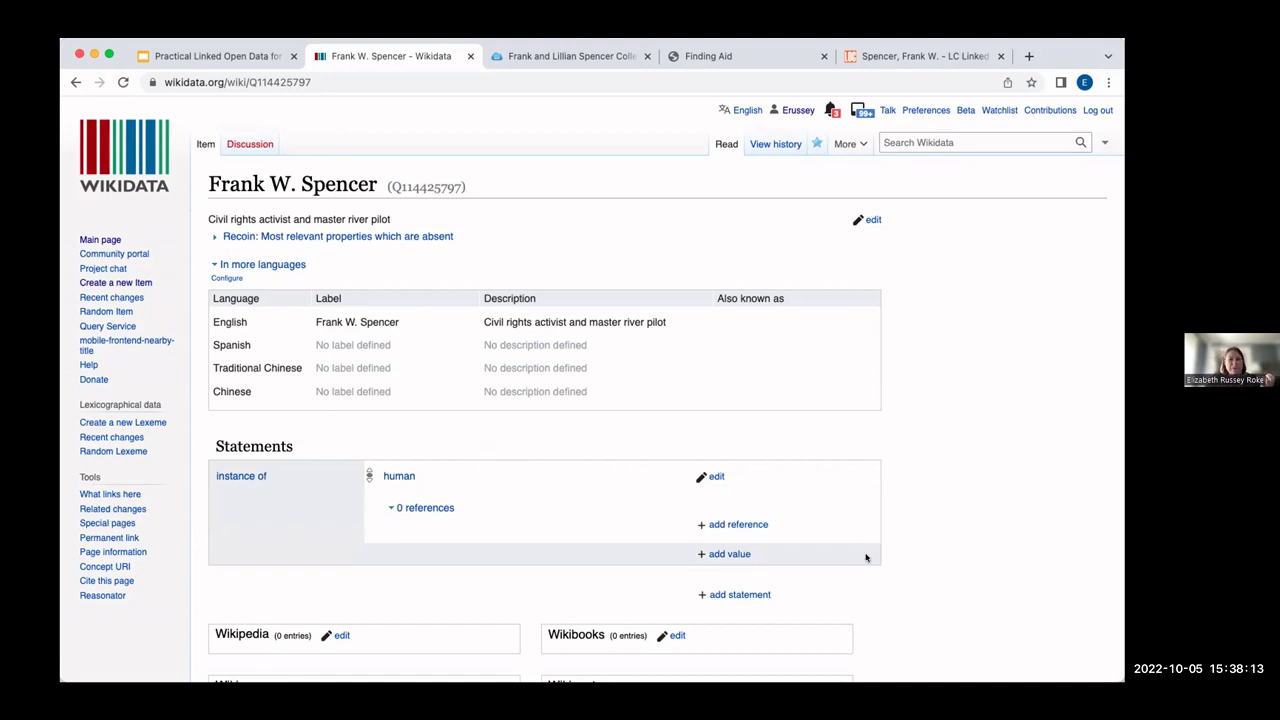
# Draft an occupation statement, replacing the typed 'river pilot' with the maritime pilot suggestion.
pyautogui.click(739, 596)
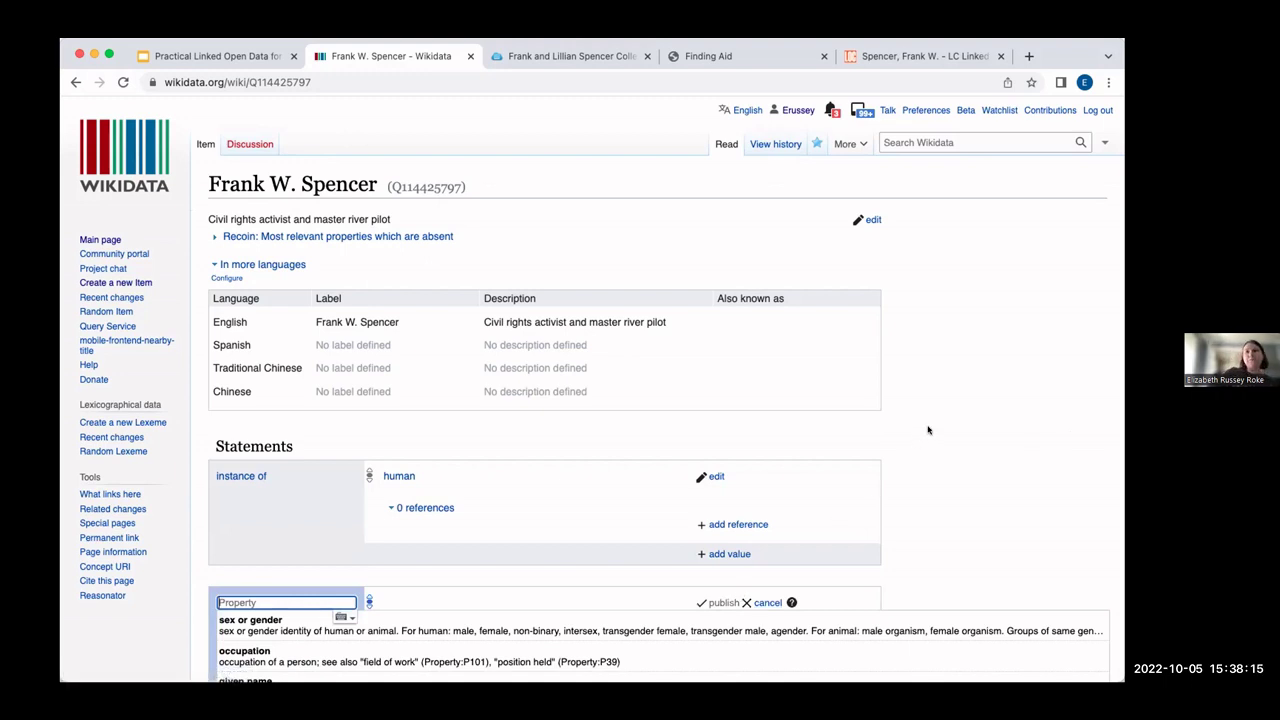
pyautogui.scroll(-2, 928, 430)
pyautogui.scroll(-2, 928, 430)
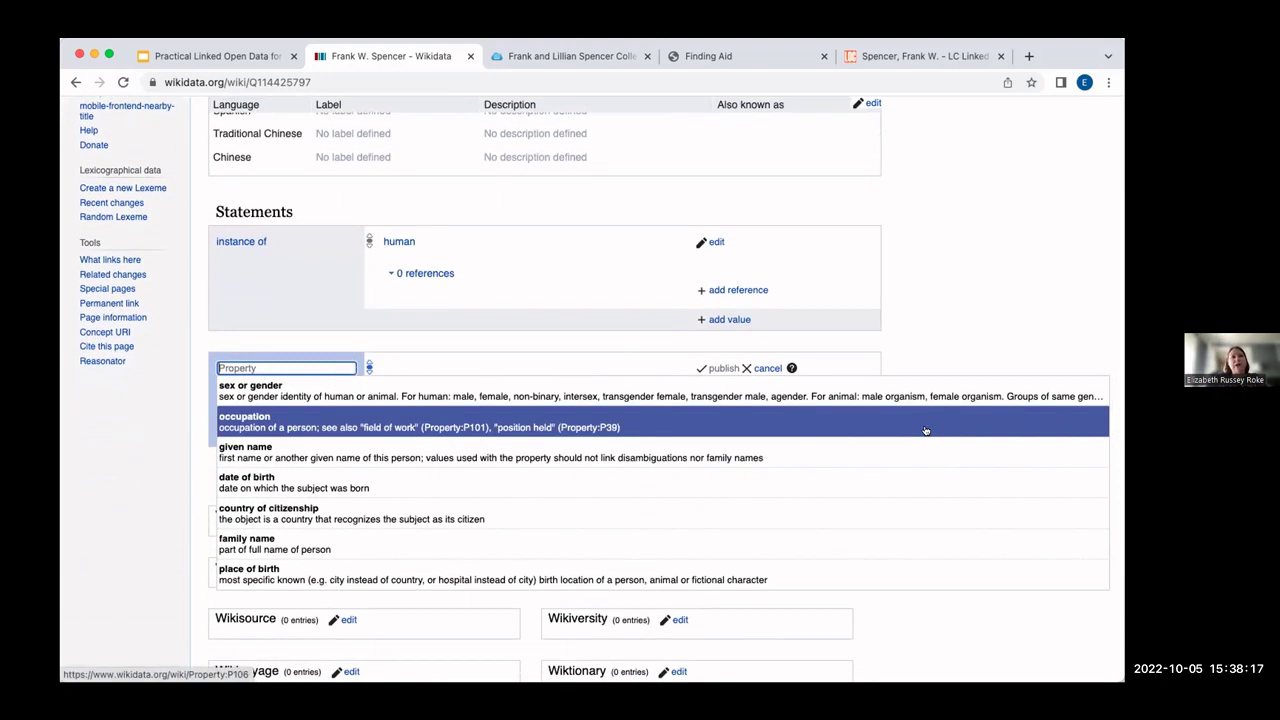
pyautogui.click(496, 427)
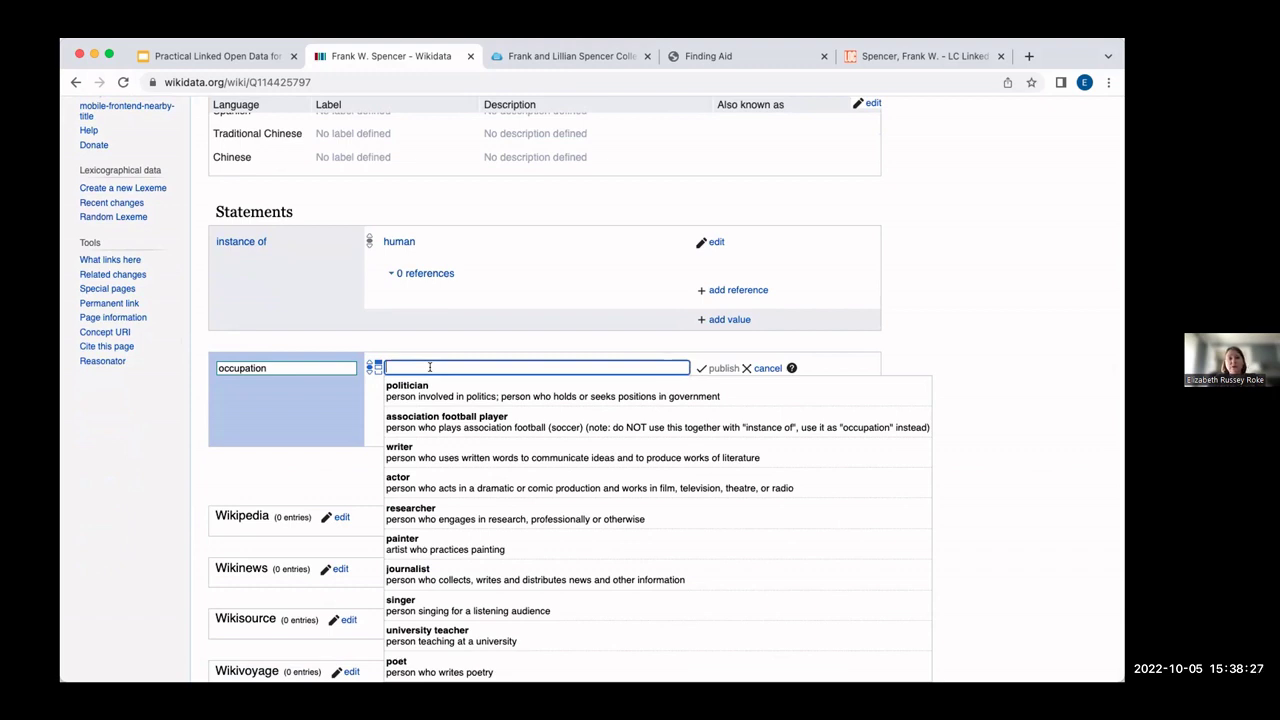
pyautogui.write('river')
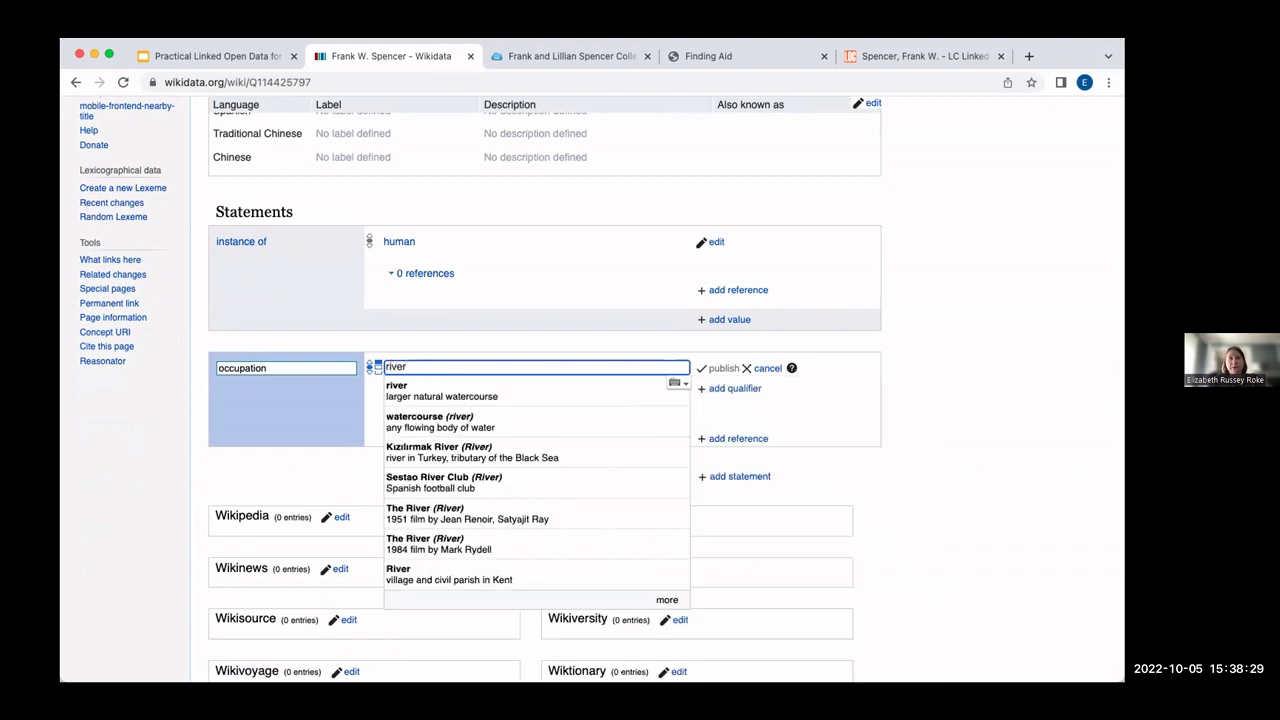
pyautogui.write(' pilot')
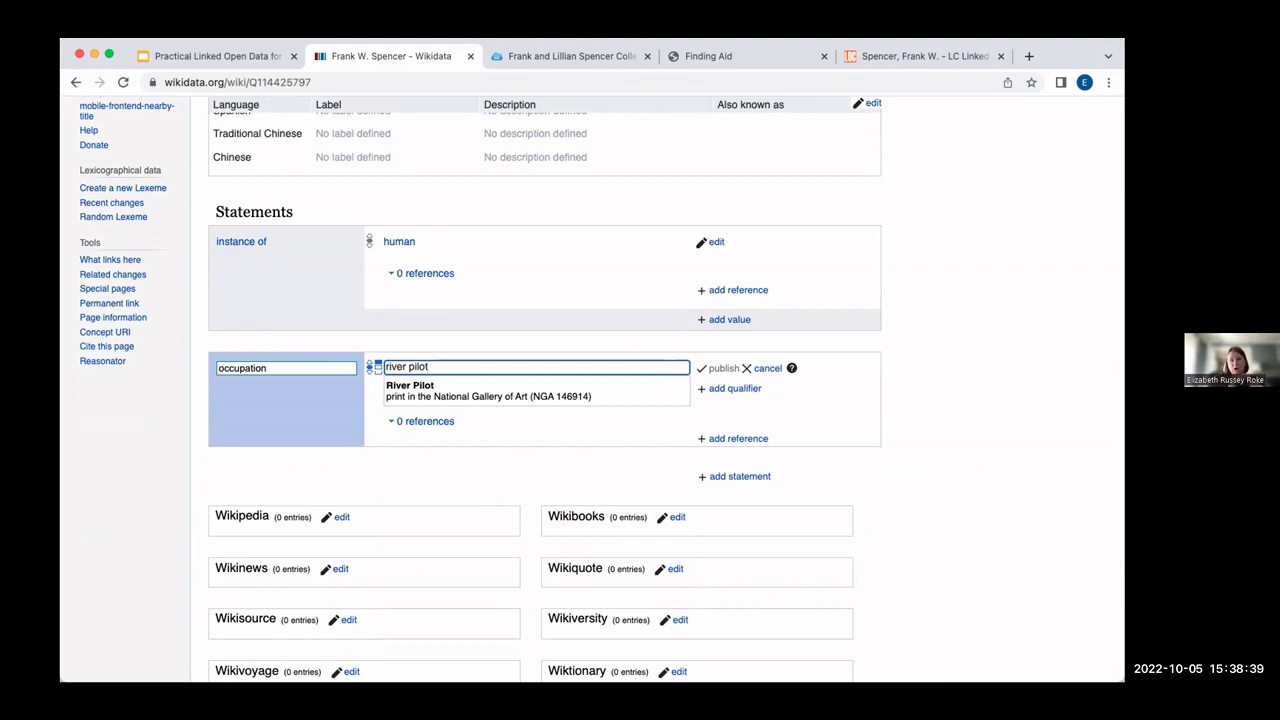
pyautogui.press('BackSpace')
pyautogui.press('BackSpace')
pyautogui.press('BackSpace')
pyautogui.press('BackSpace')
pyautogui.press('BackSpace')
pyautogui.press('BackSpace')
pyautogui.press('BackSpace')
pyautogui.press('BackSpace')
pyautogui.press('BackSpace')
pyautogui.press('BackSpace')
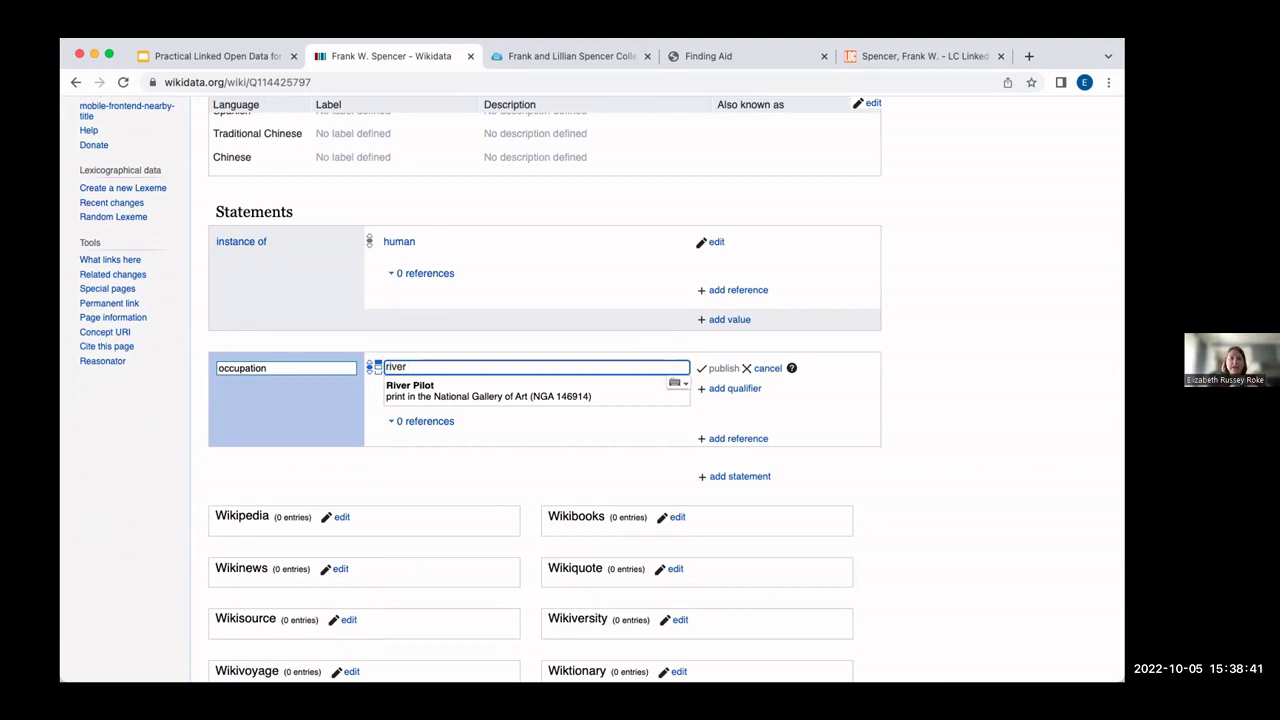
pyautogui.press('BackSpace')
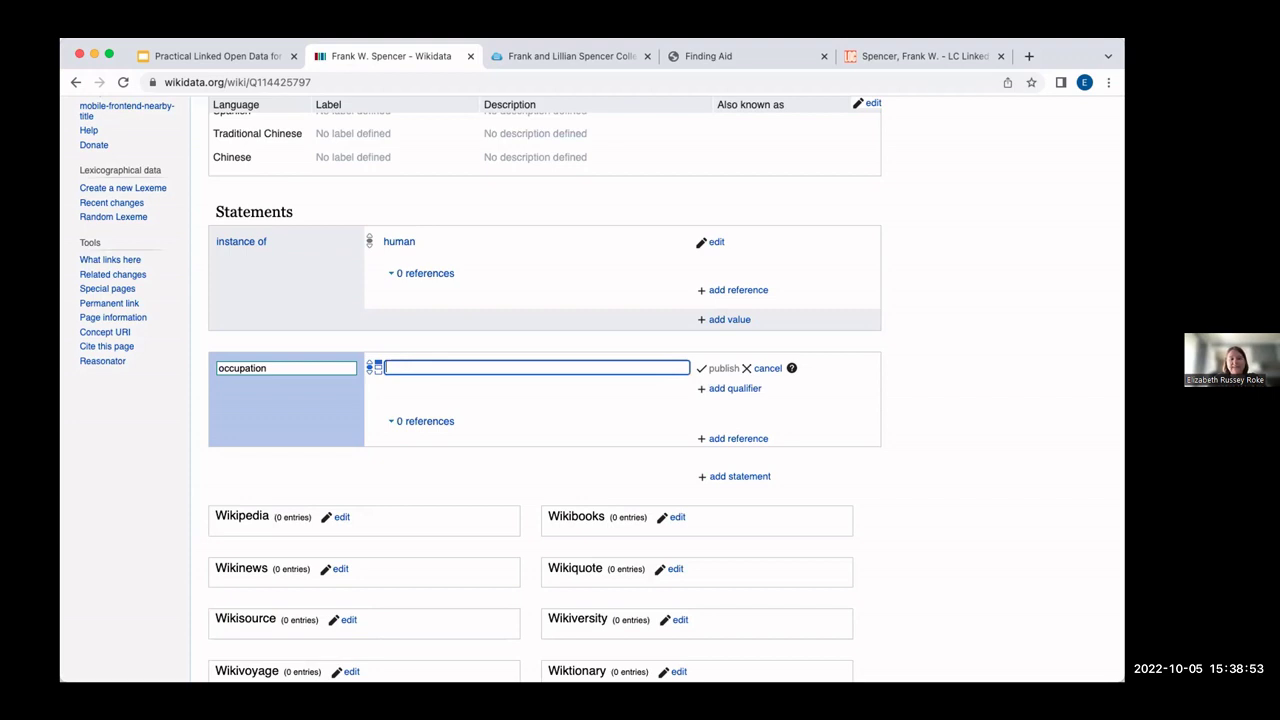
pyautogui.write('ma')
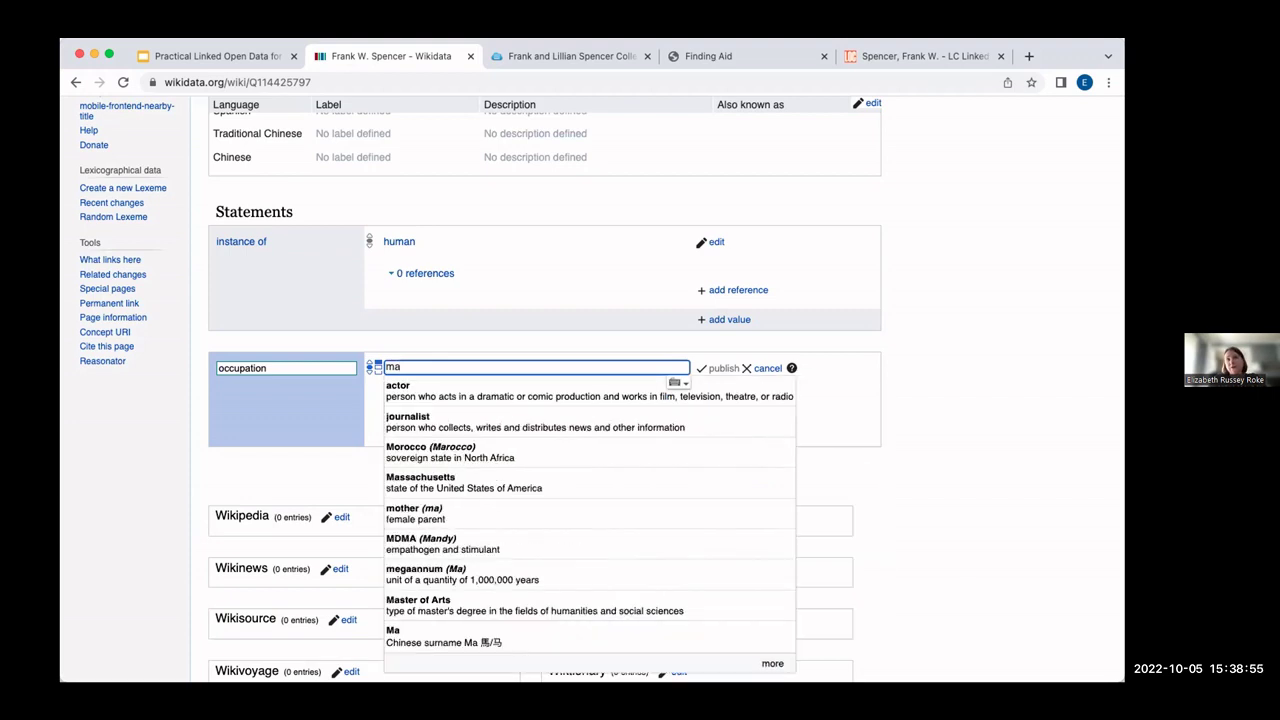
pyautogui.write('ritime ')
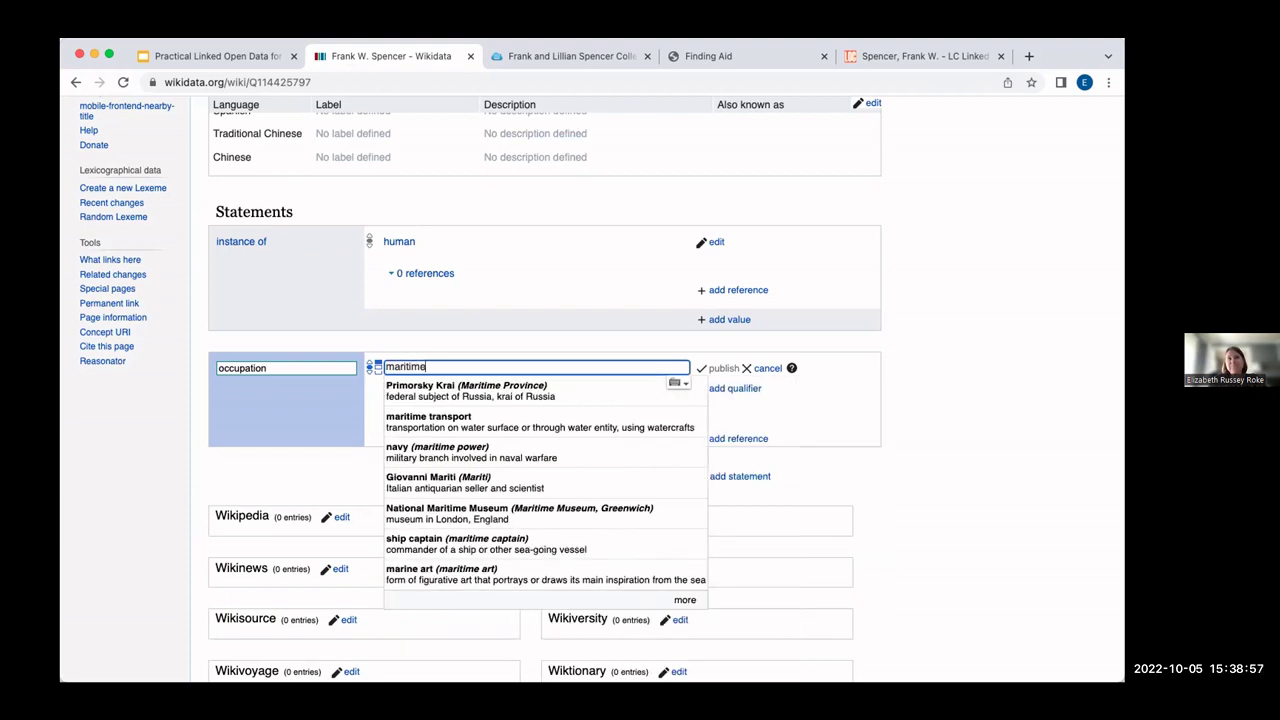
pyautogui.write('pilot')
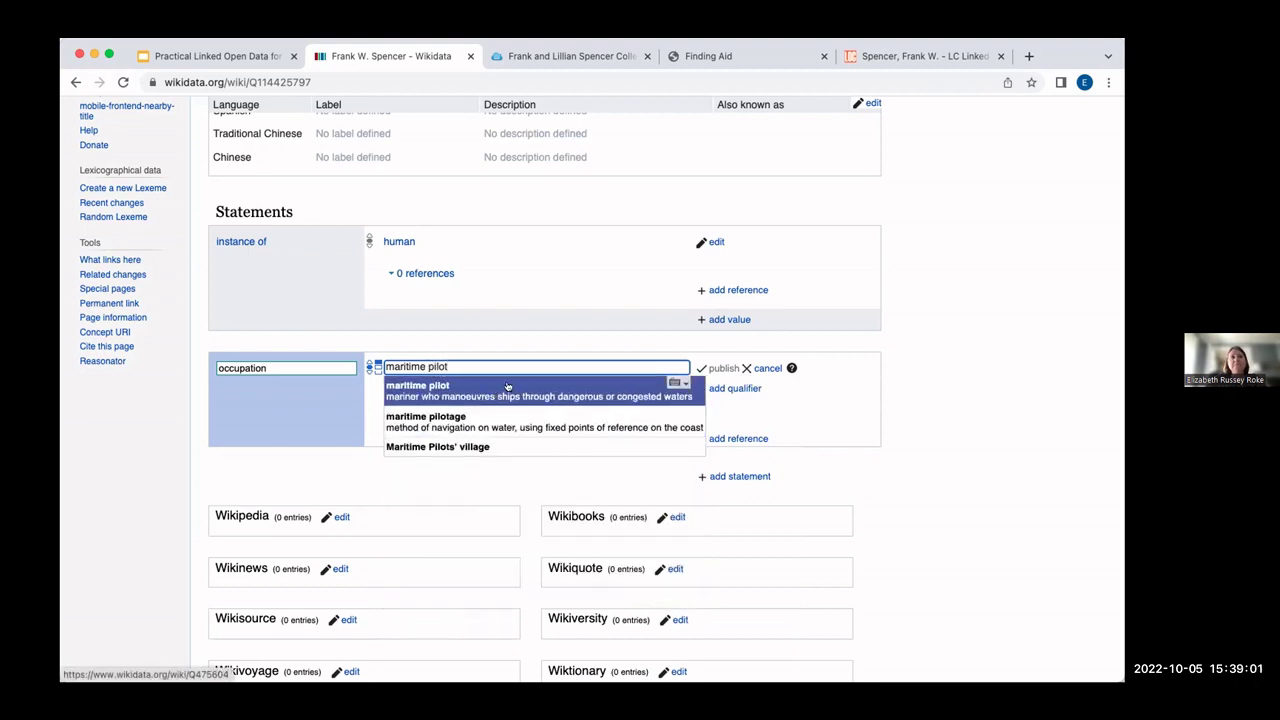
pyautogui.click(629, 386)
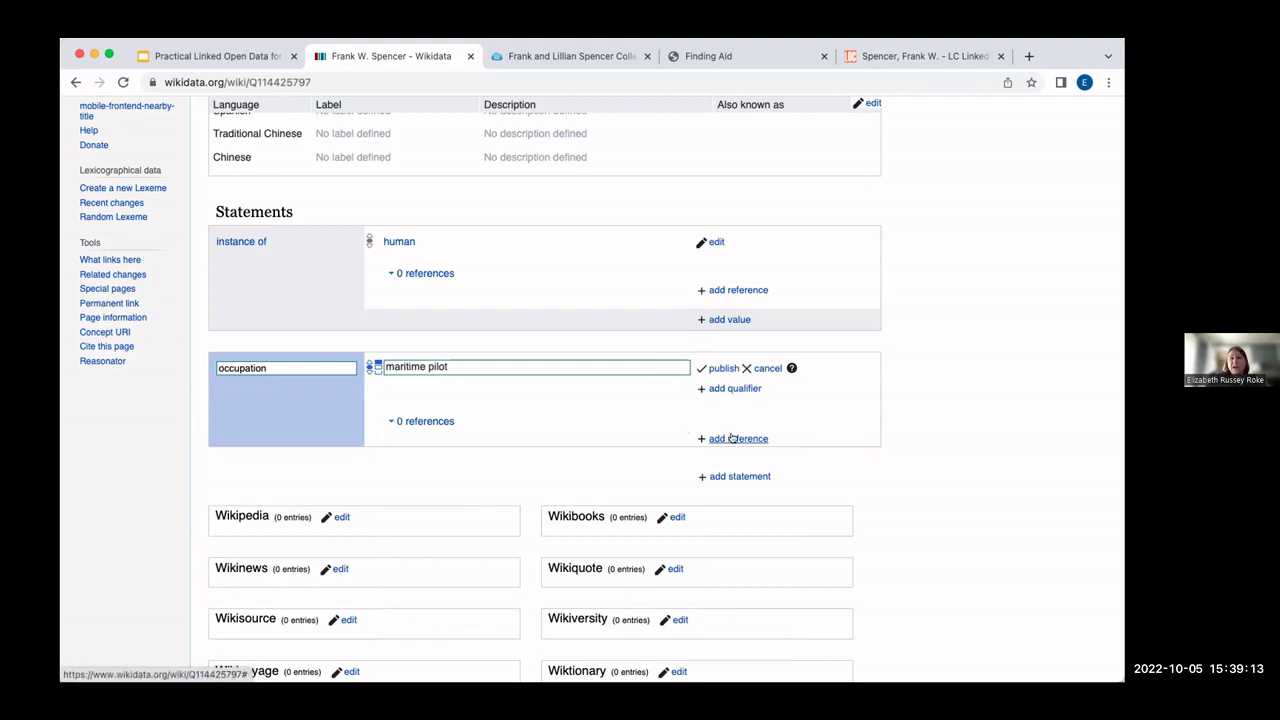
# Add a reference URL to the occupation and copy the Finding Aid PDF's web address.
pyautogui.click(731, 438)
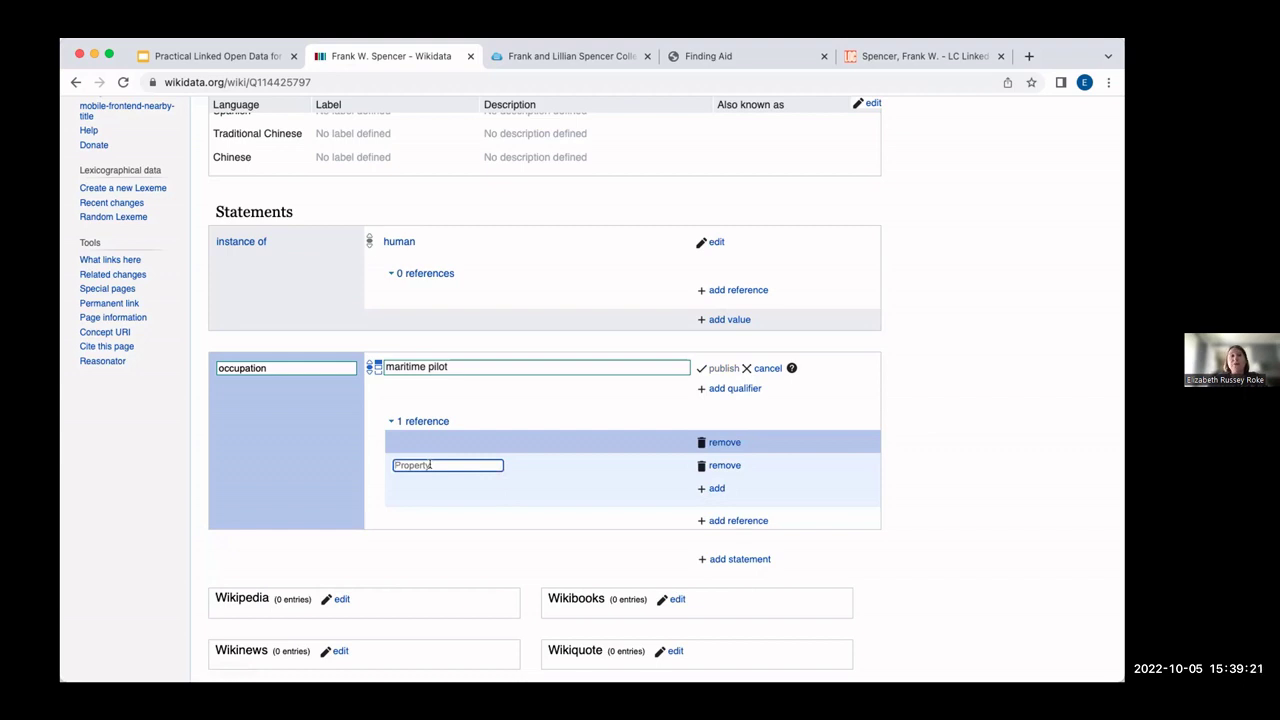
pyautogui.write('ref')
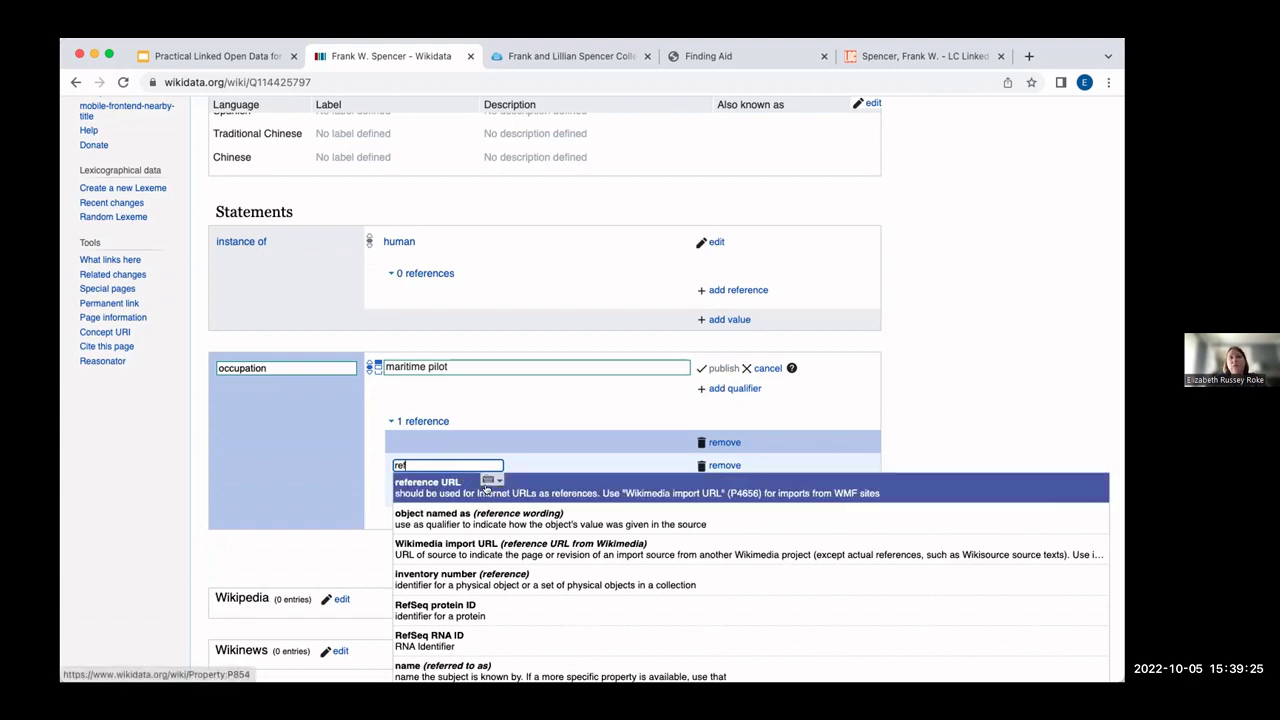
pyautogui.click(485, 489)
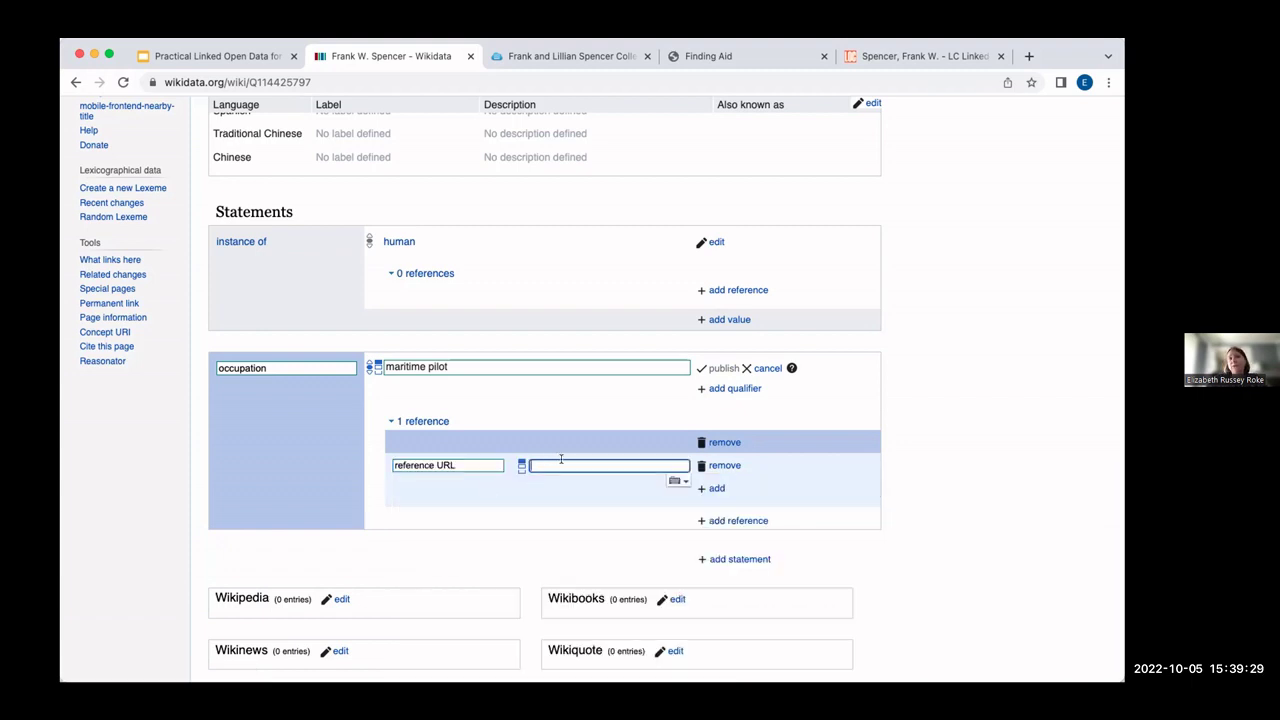
pyautogui.click(719, 57)
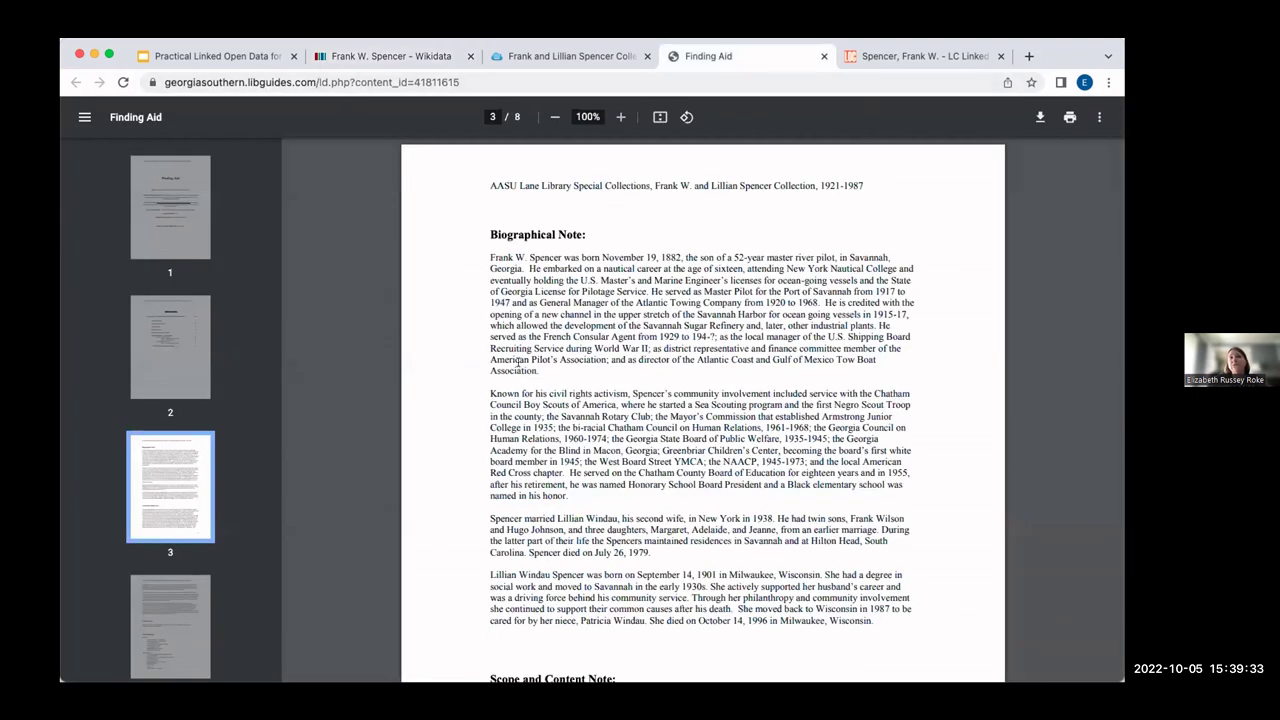
pyautogui.click(326, 80)
pyautogui.hotkey('ctrl', 'c')
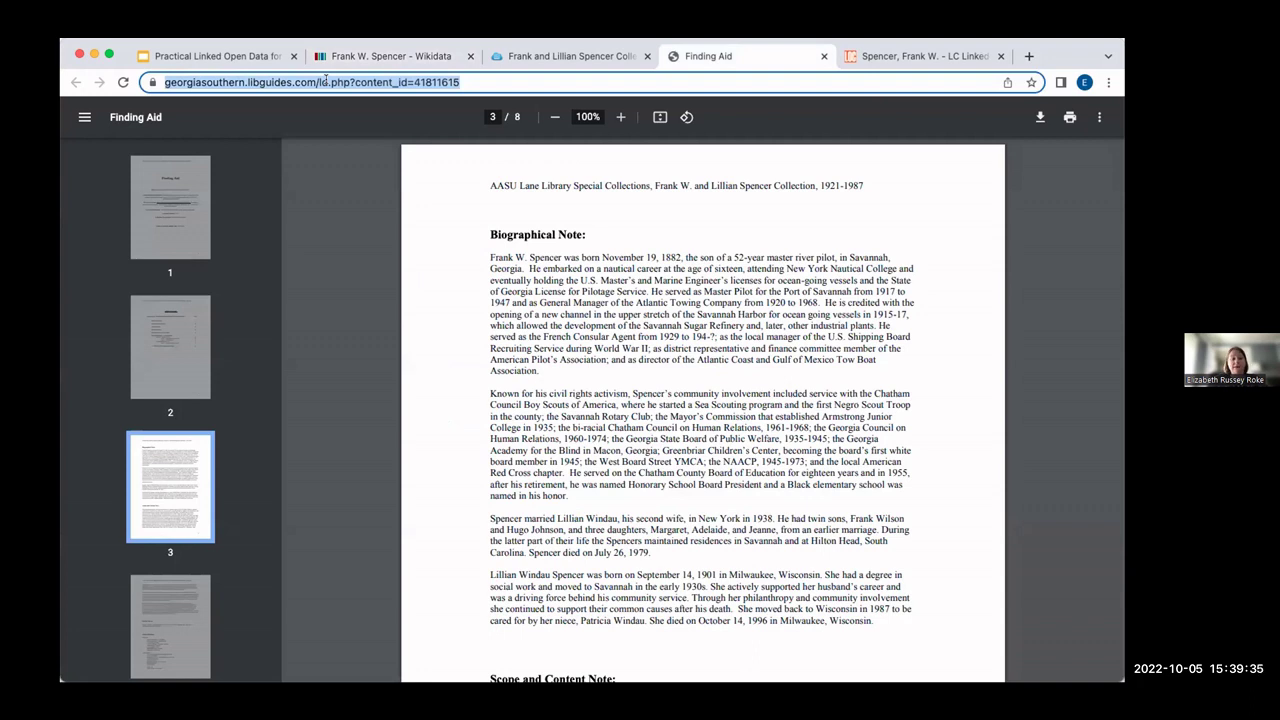
# Paste the finding aid URL as the reference and publish the maritime pilot occupation.
pyautogui.click(358, 55)
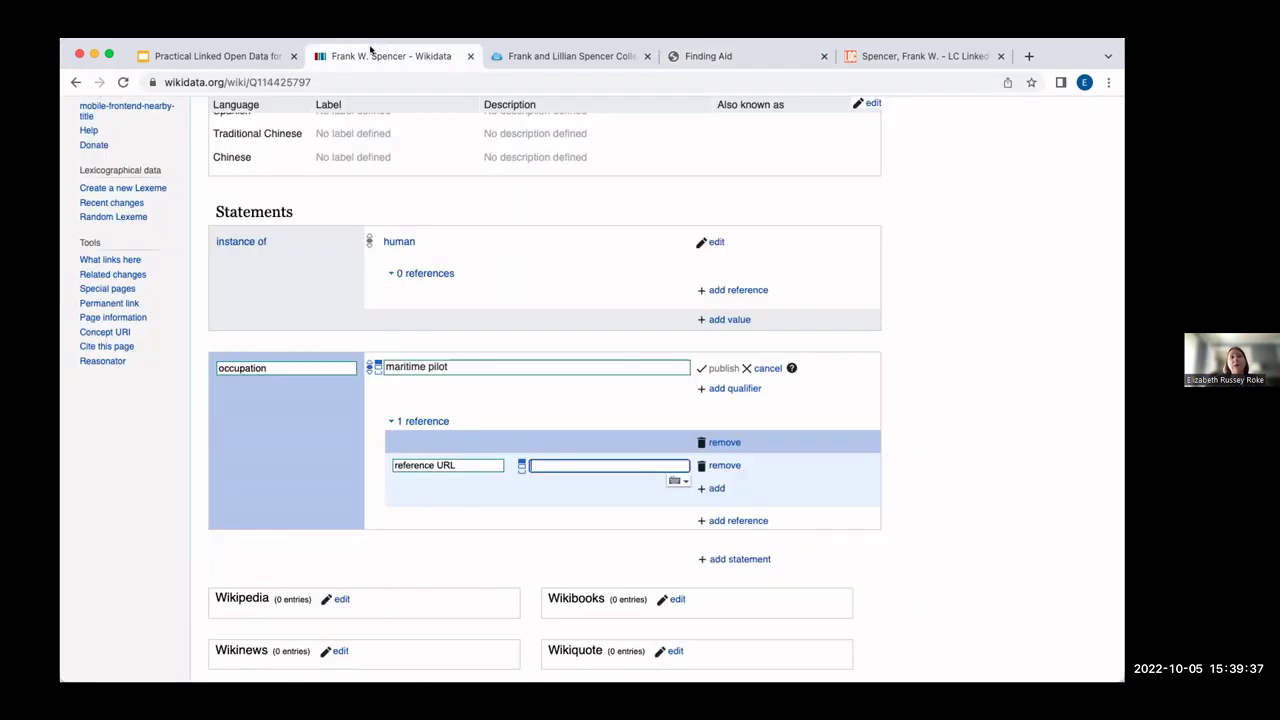
pyautogui.hotkey('ctrl', 'v')
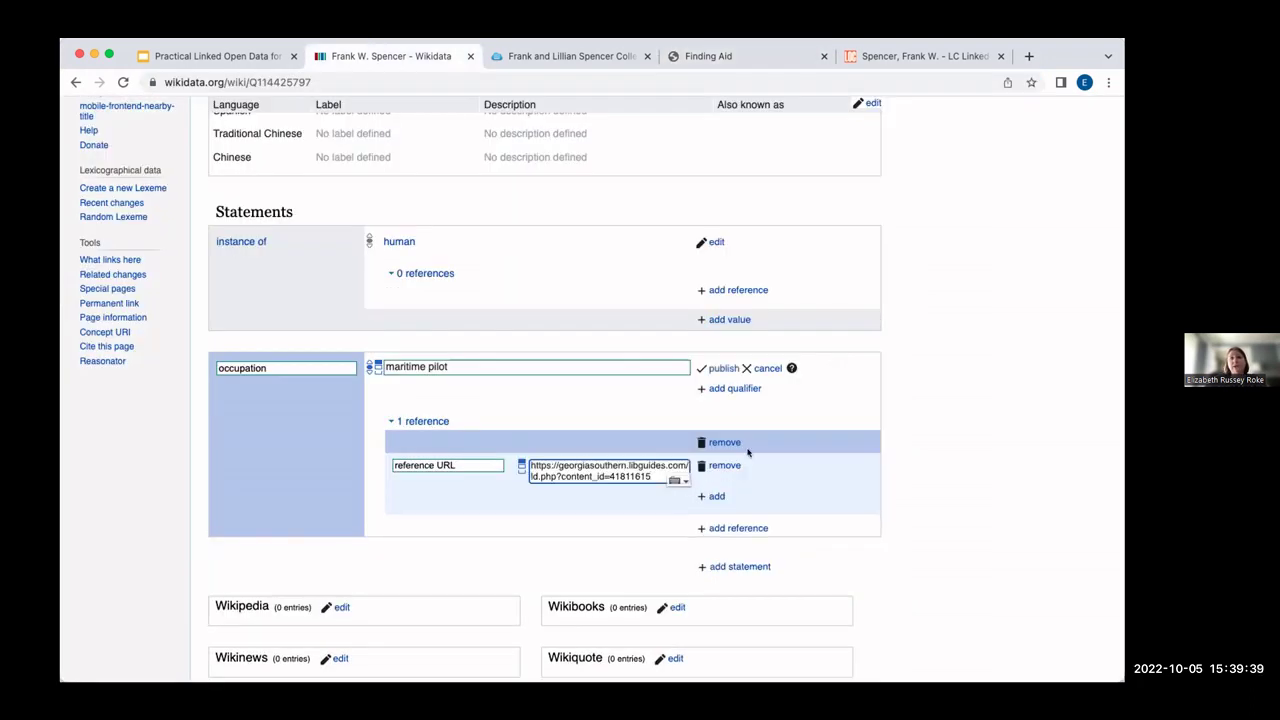
pyautogui.click(722, 369)
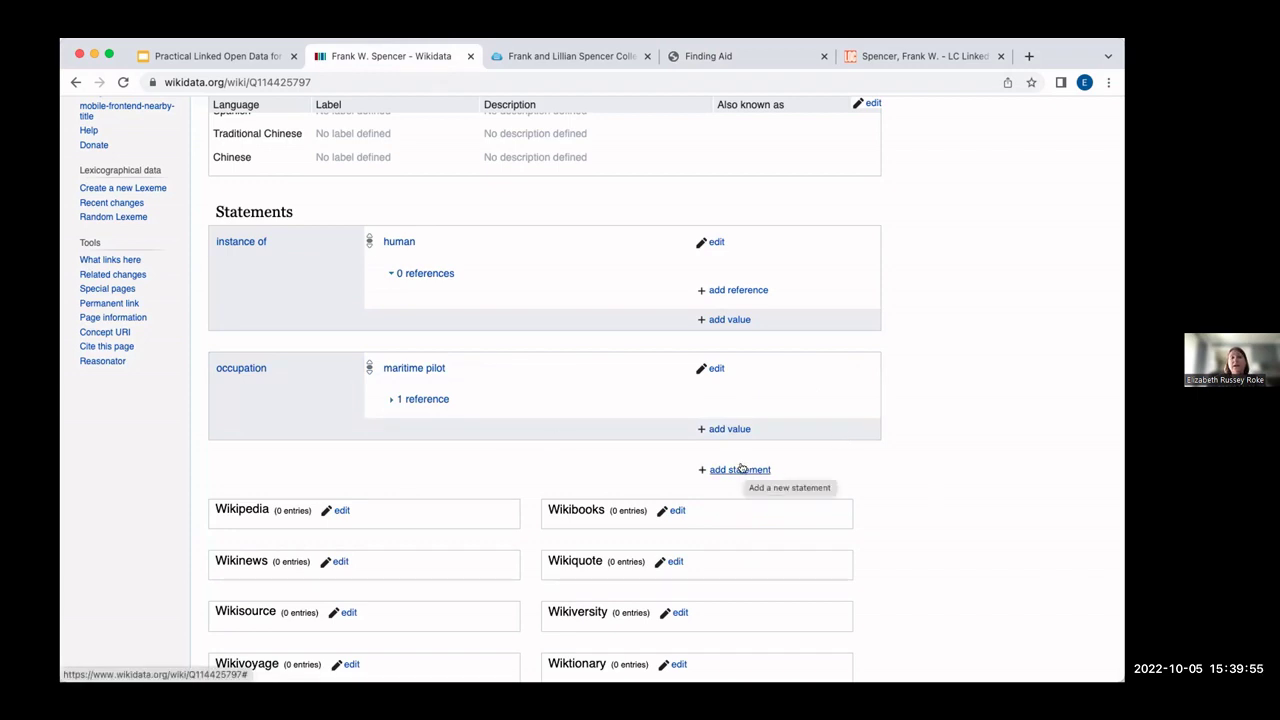
# Draft a new employer statement with Port of Savannah as its value.
pyautogui.click(741, 469)
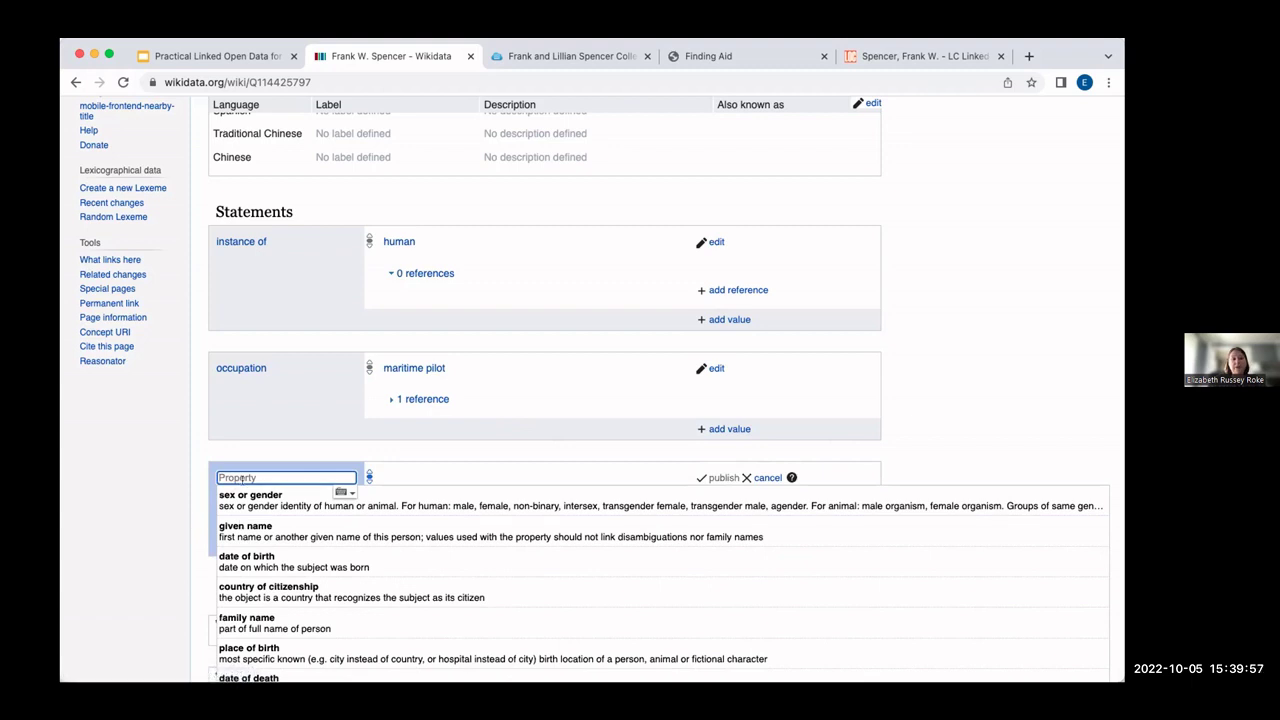
pyautogui.write('employer')
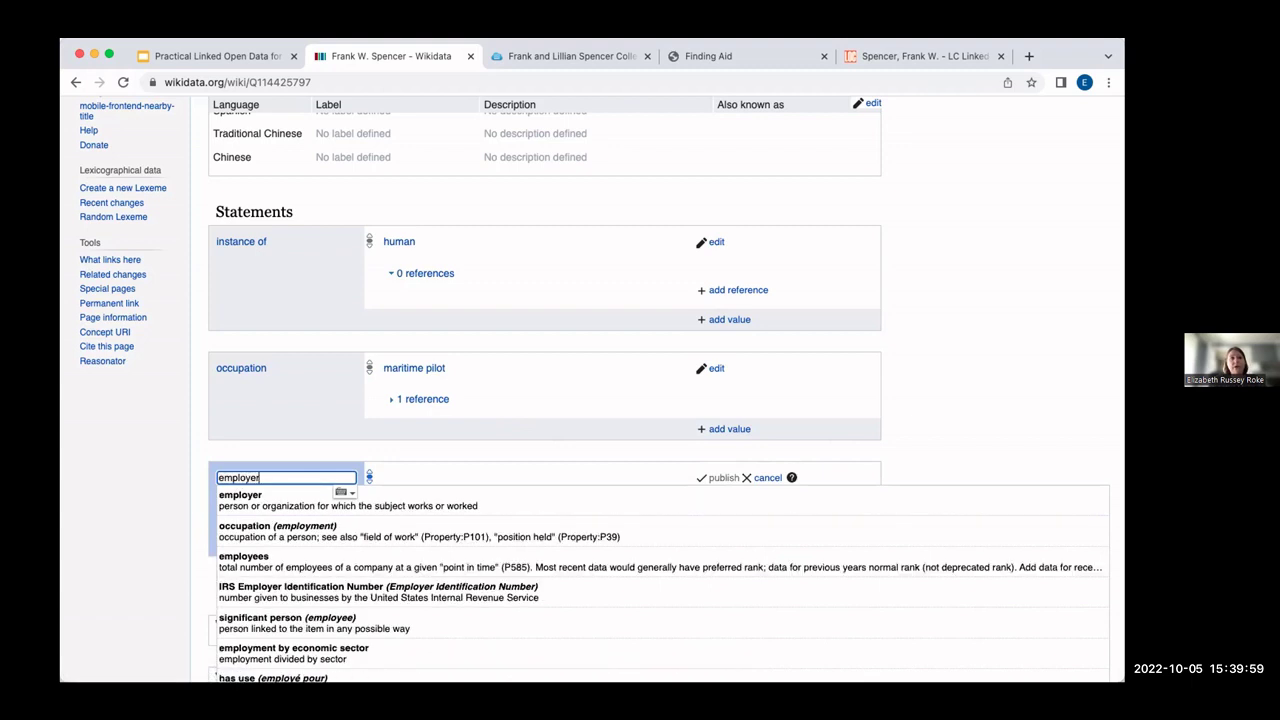
pyautogui.click(245, 496)
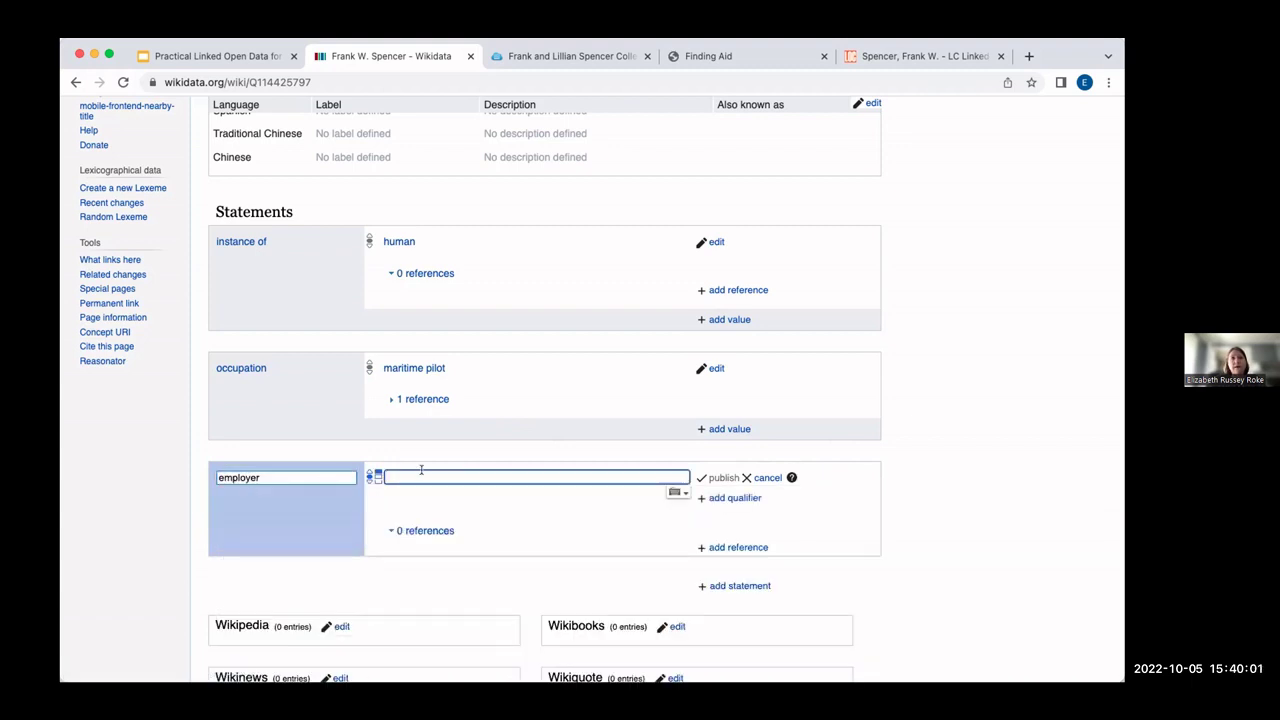
pyautogui.write('Port of Savannah')
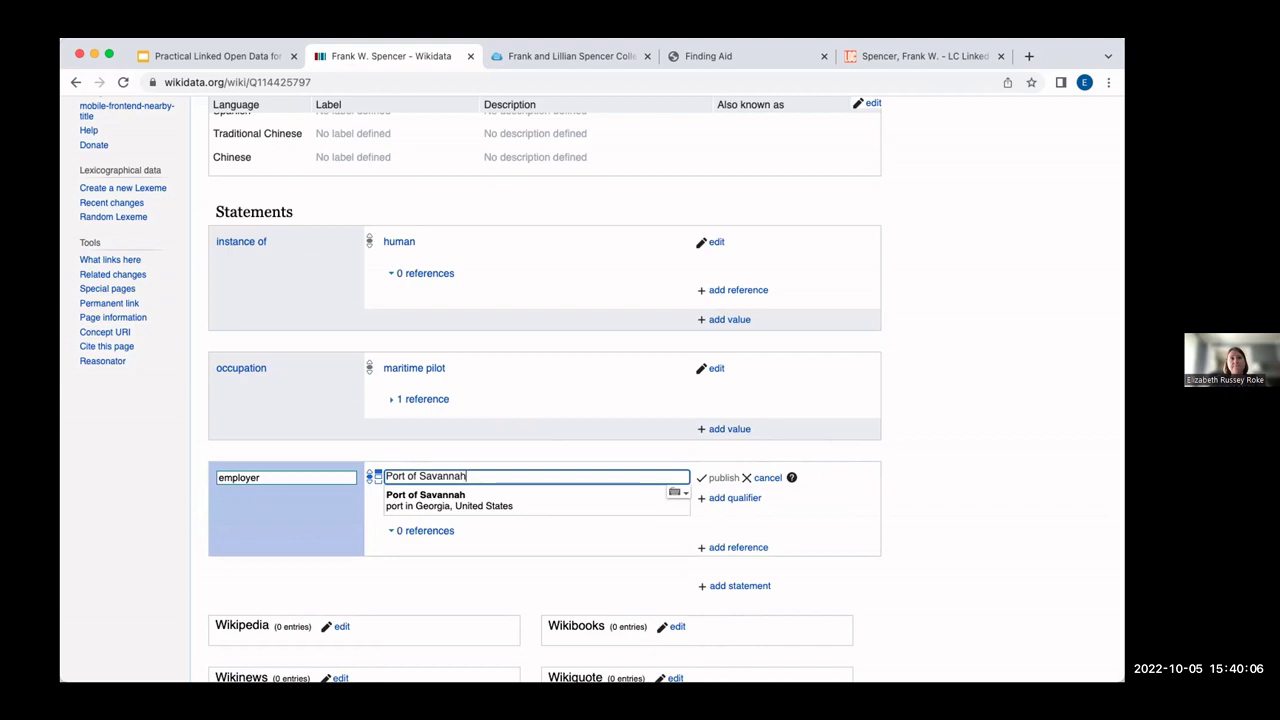
pyautogui.click(459, 505)
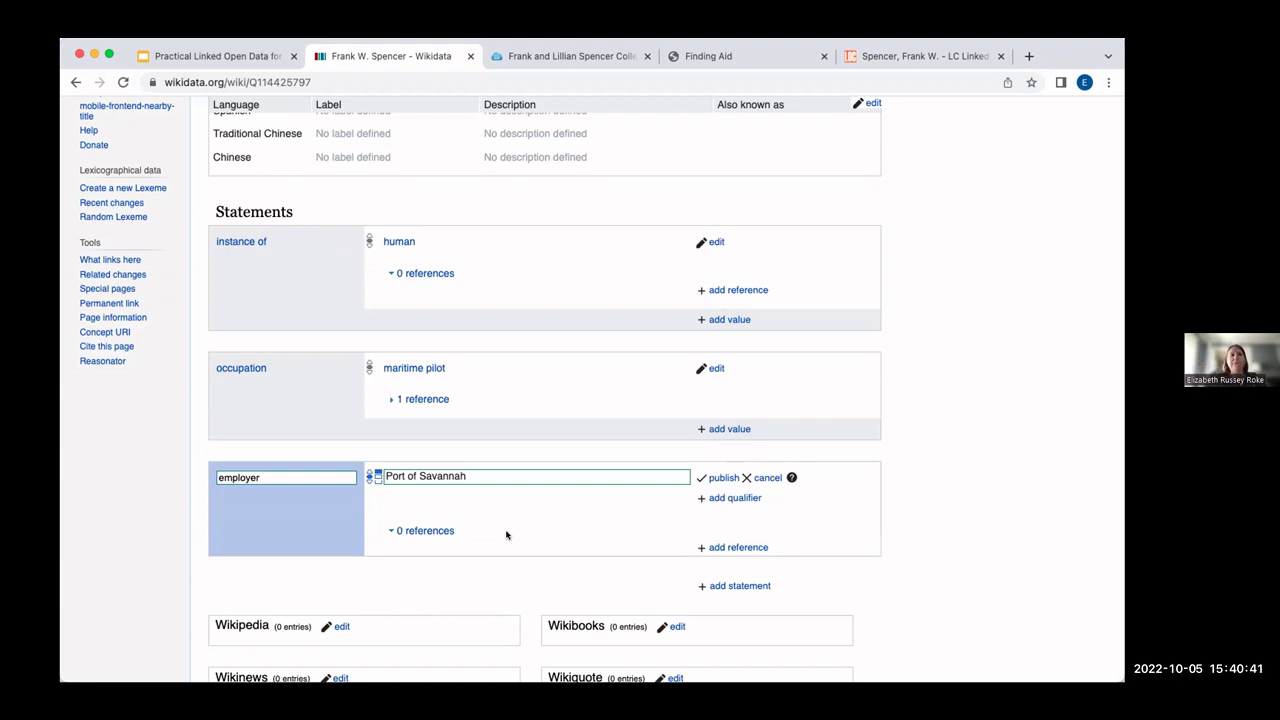
# Cite the LibGuides page as reference URL and publish the employer statement.
pyautogui.click(741, 546)
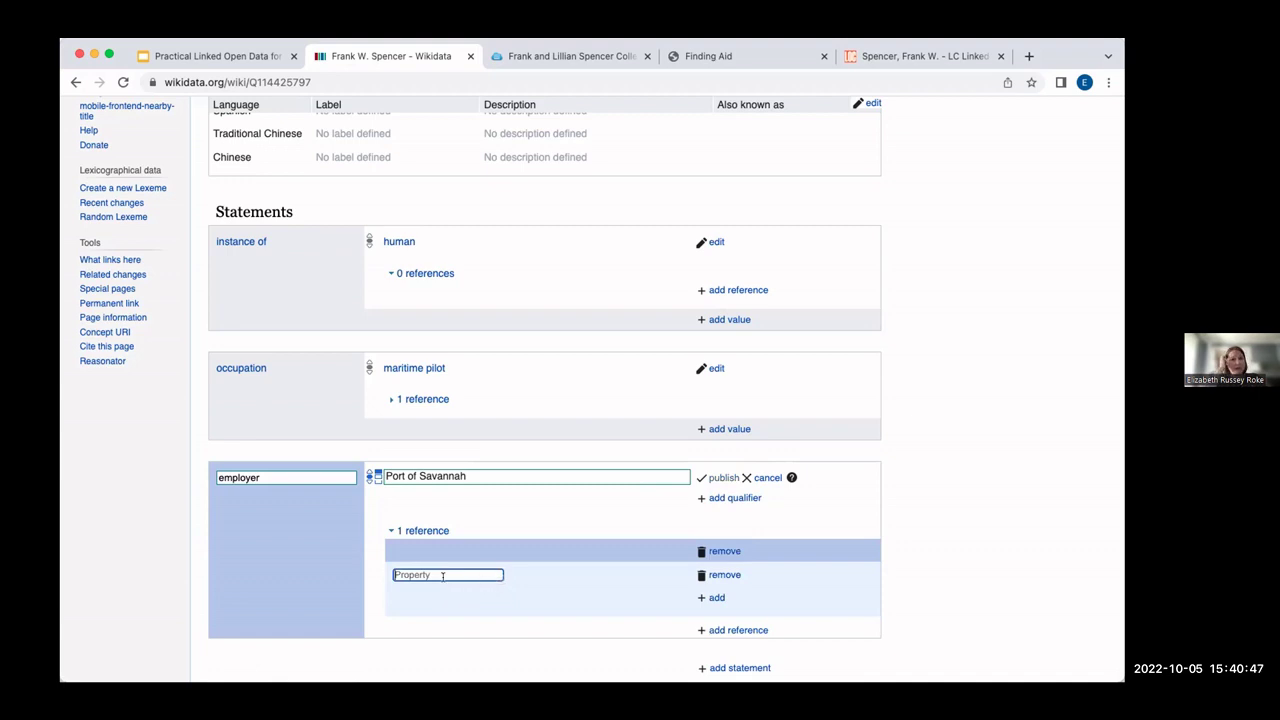
pyautogui.write('ref')
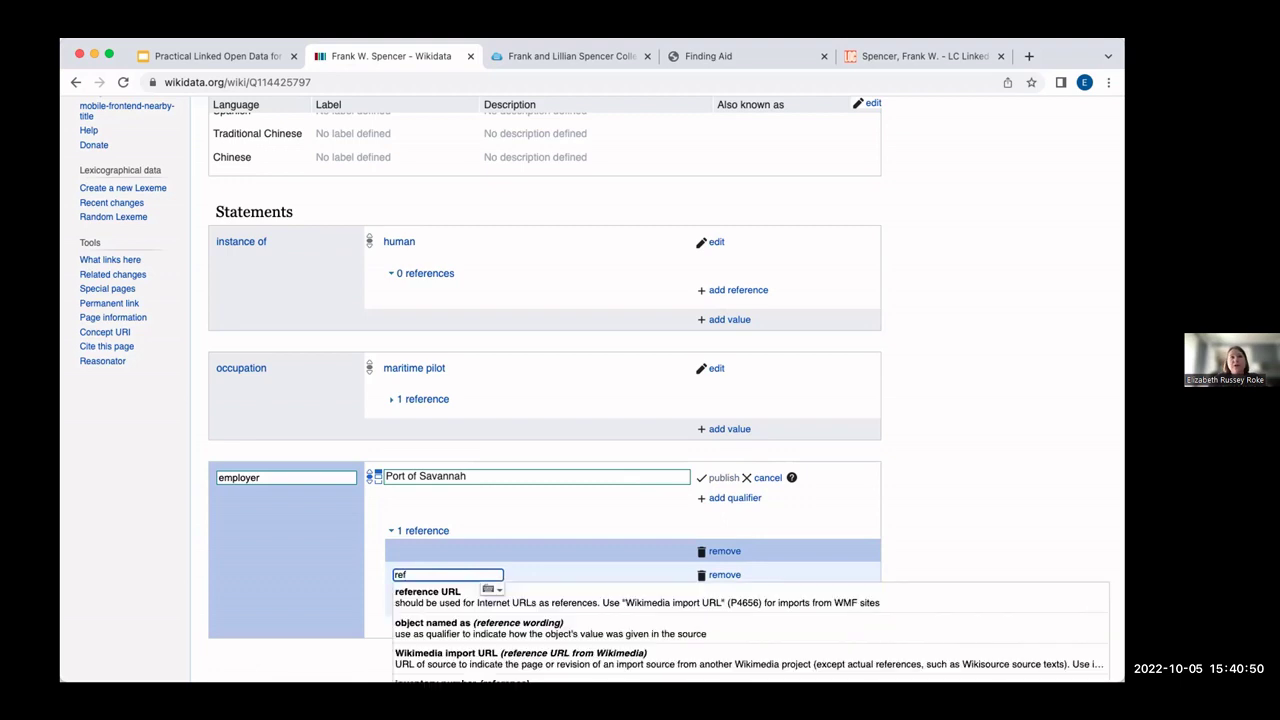
pyautogui.click(490, 591)
pyautogui.press('super+v')
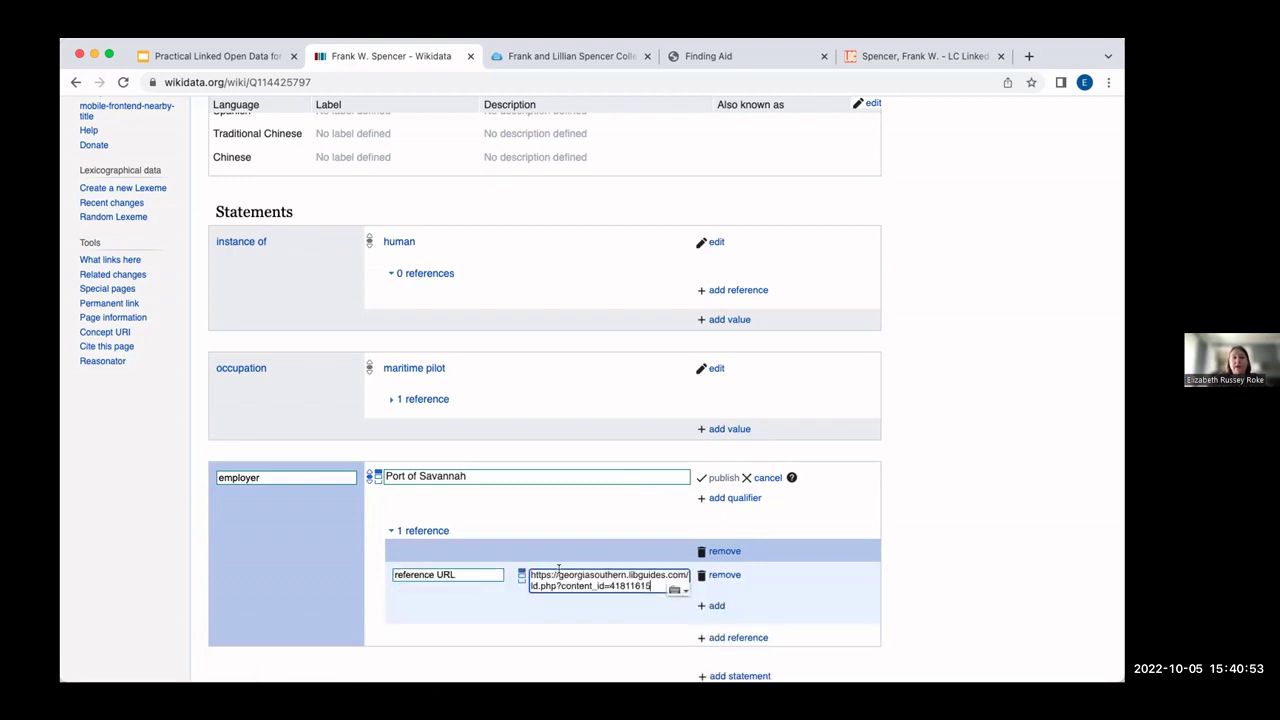
pyautogui.click(724, 477)
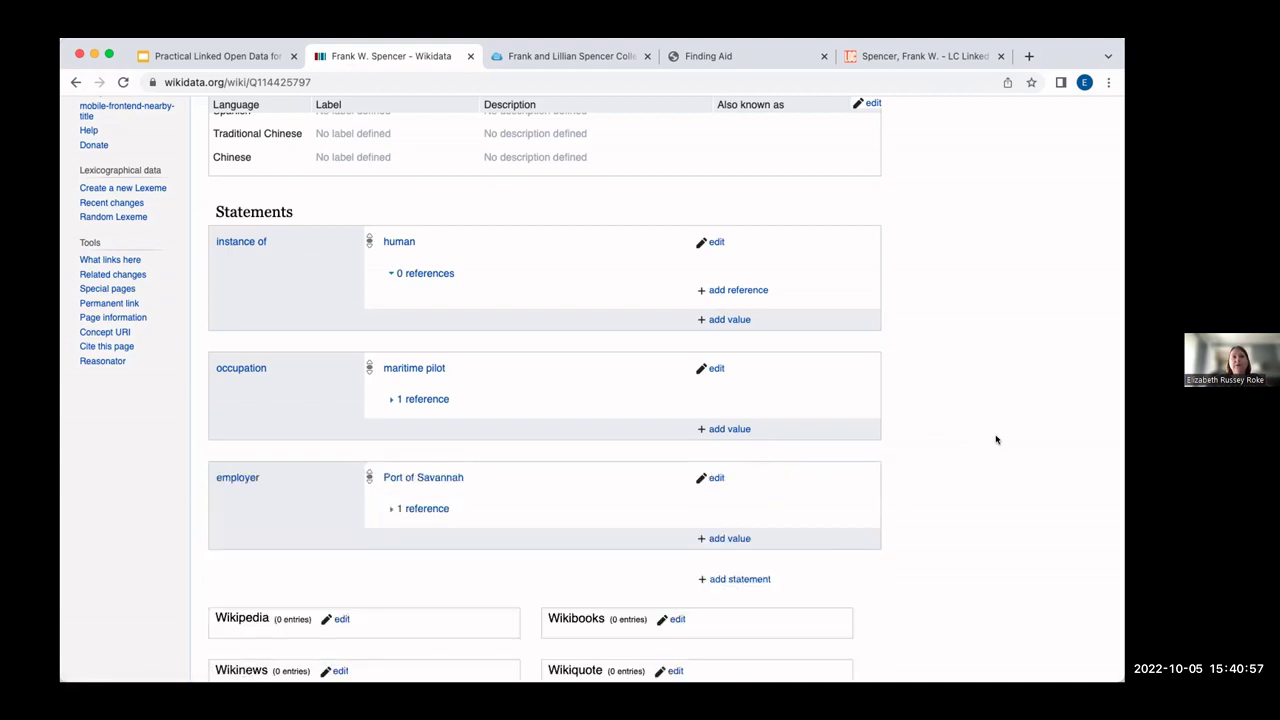
pyautogui.scroll(-1, 996, 439)
pyautogui.scroll(-2, 996, 439)
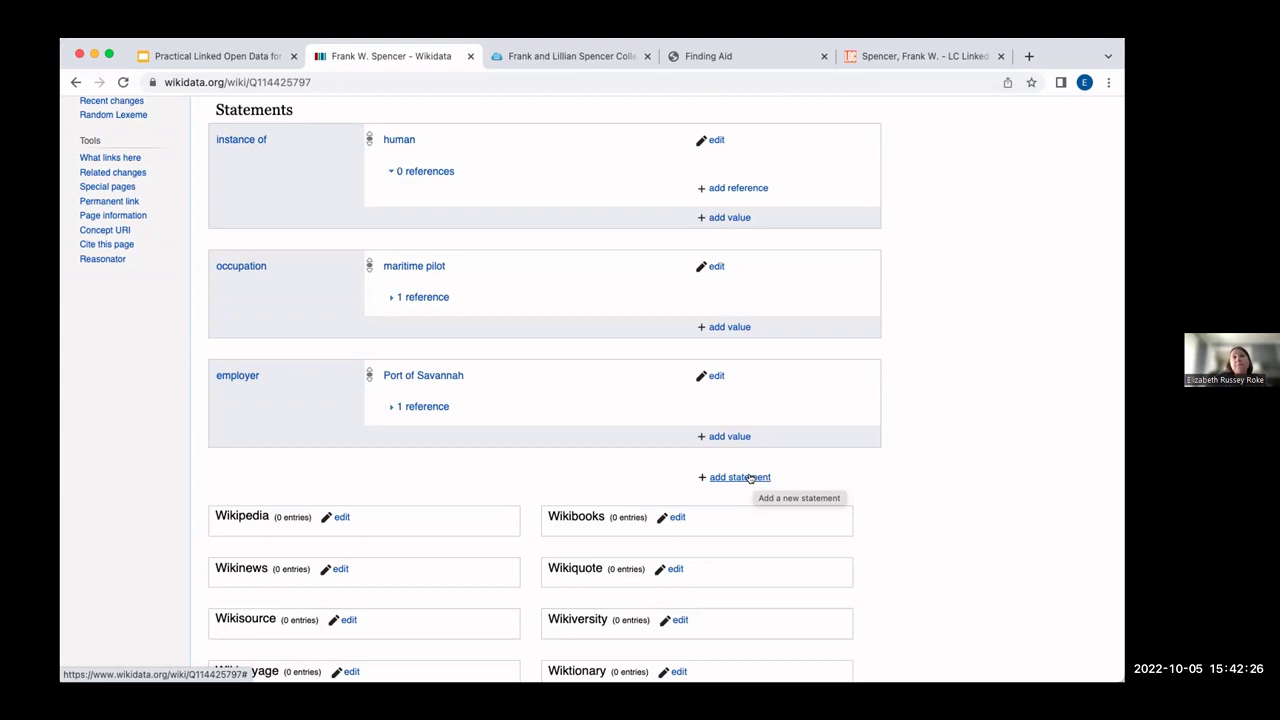
# Check Spencer's LC record, then choose Library of Congress authority ID as the new statement's property.
pyautogui.click(750, 478)
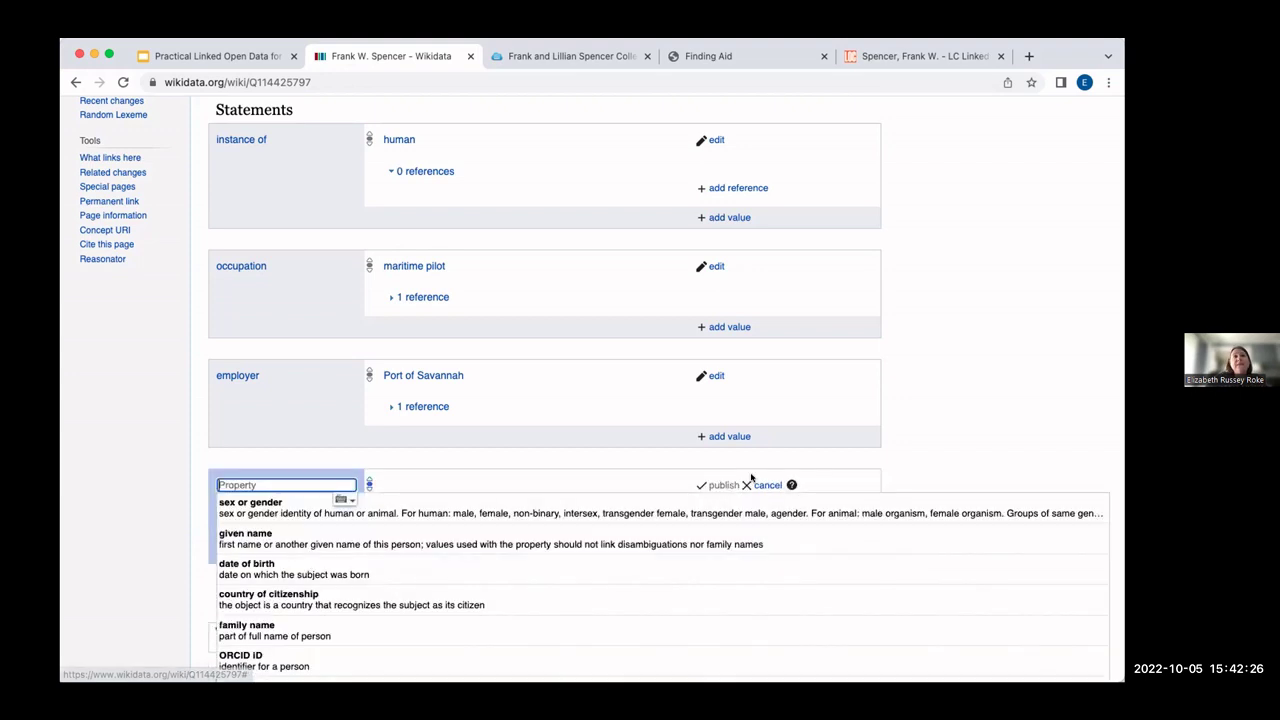
pyautogui.click(929, 55)
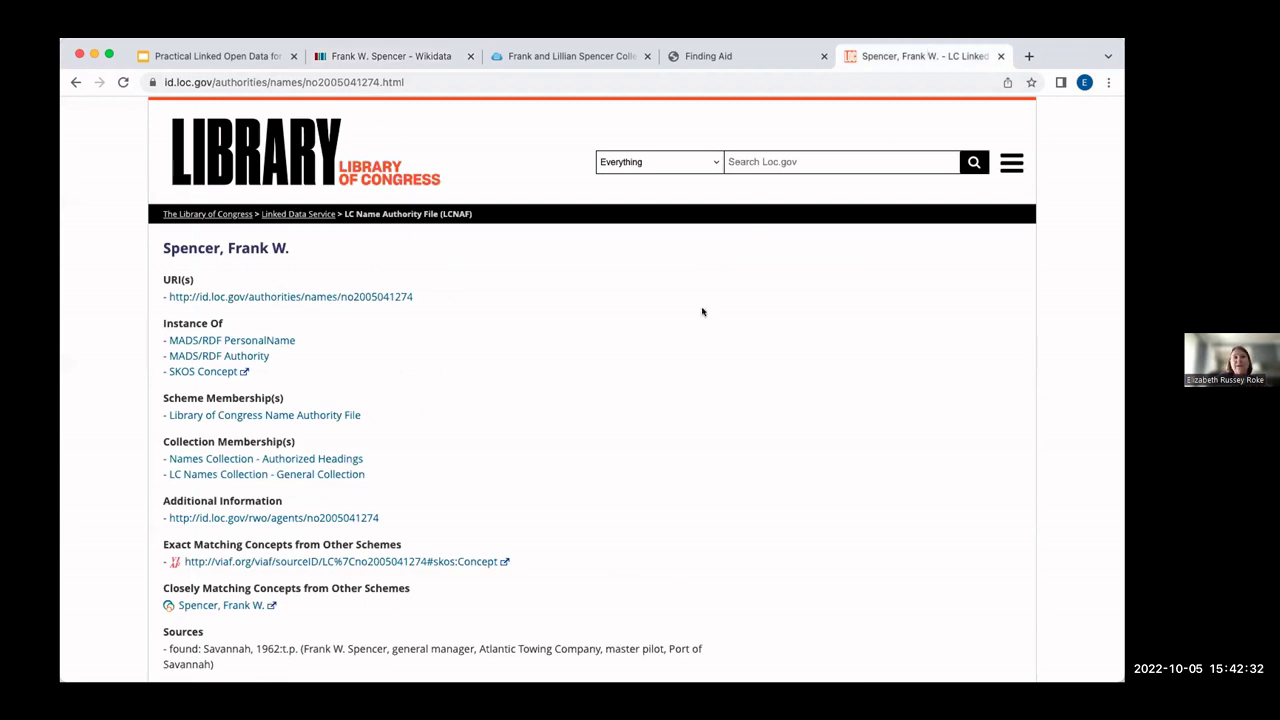
pyautogui.scroll(-3, 669, 446)
pyautogui.scroll(-2, 669, 446)
pyautogui.scroll(2, 669, 446)
pyautogui.scroll(3, 669, 446)
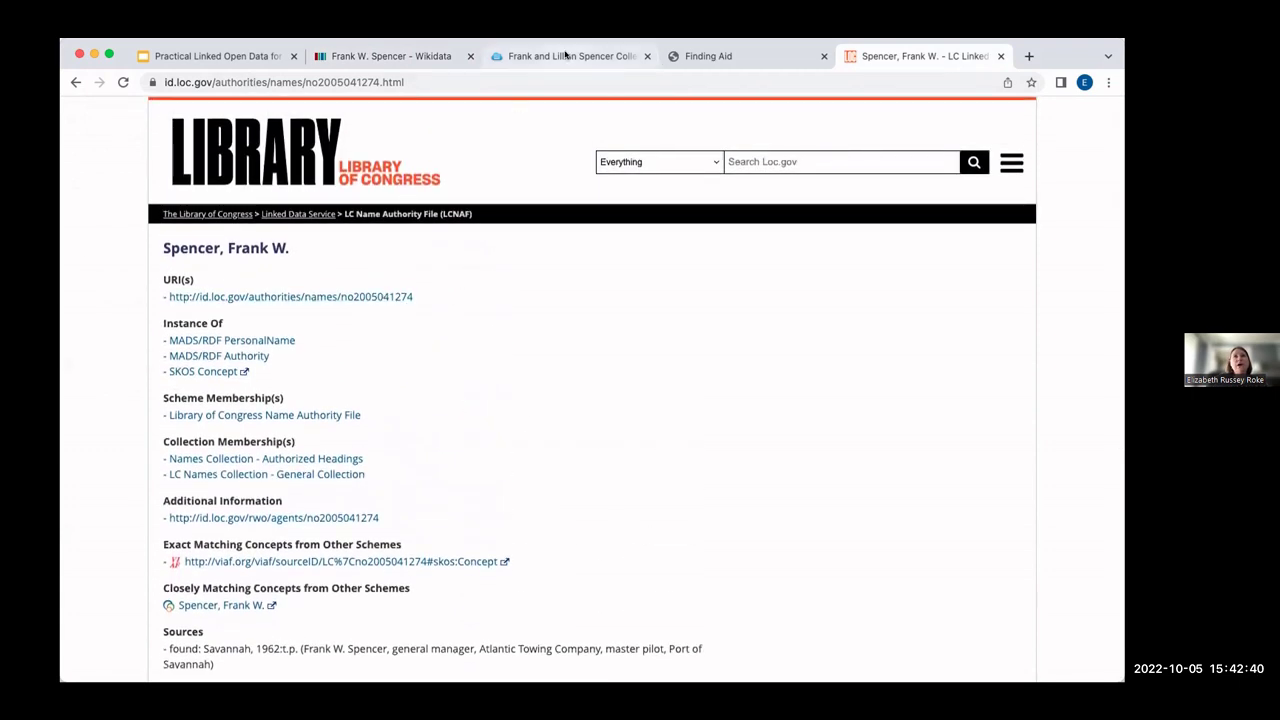
pyautogui.click(390, 56)
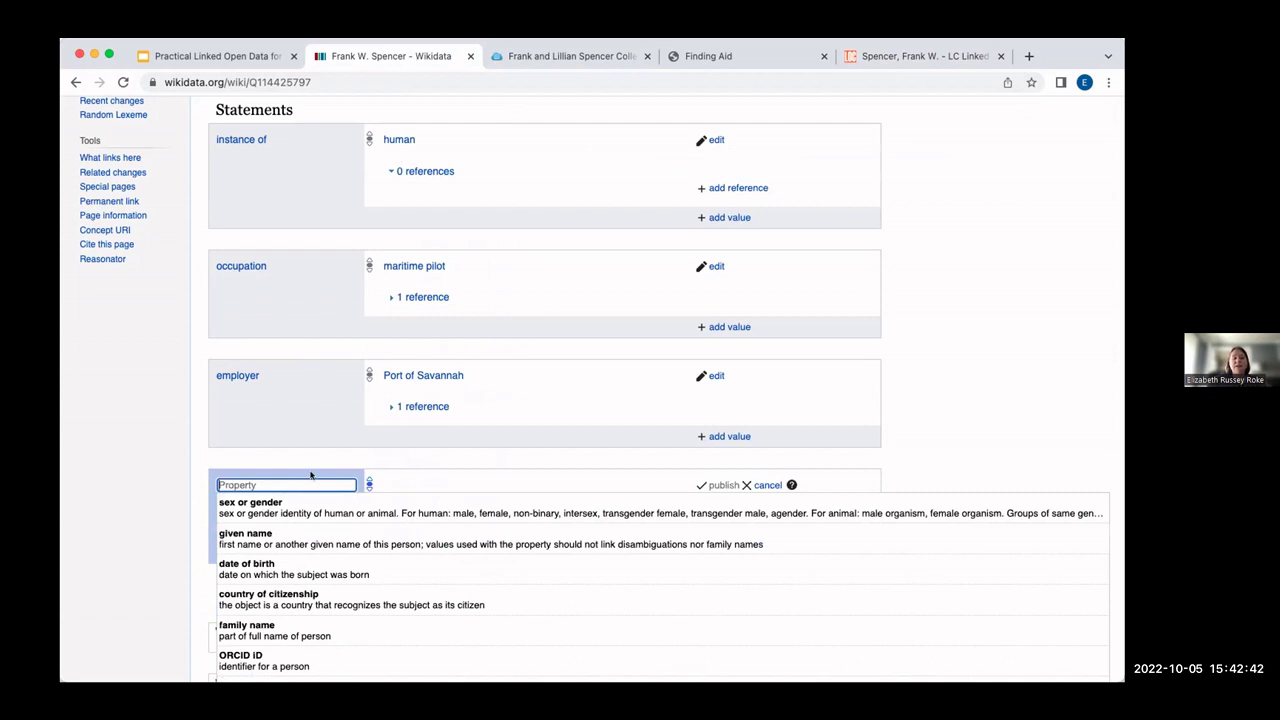
pyautogui.write('Library of ')
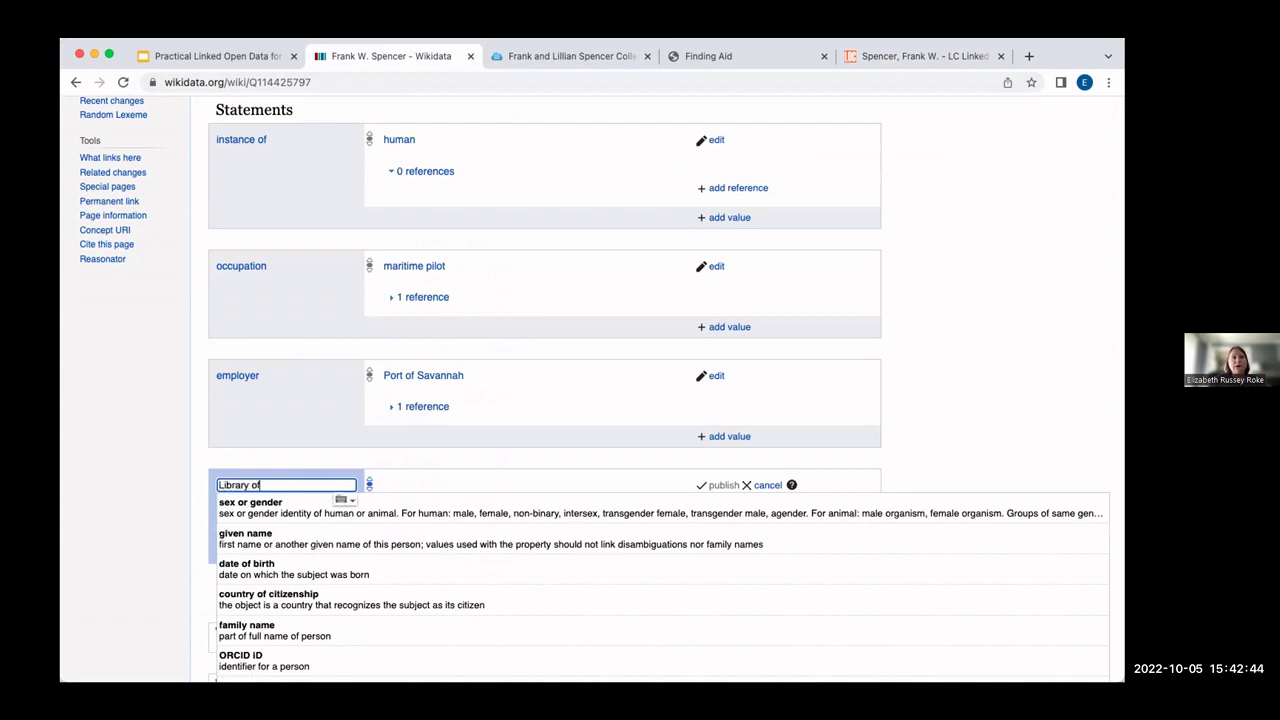
pyautogui.write('Con')
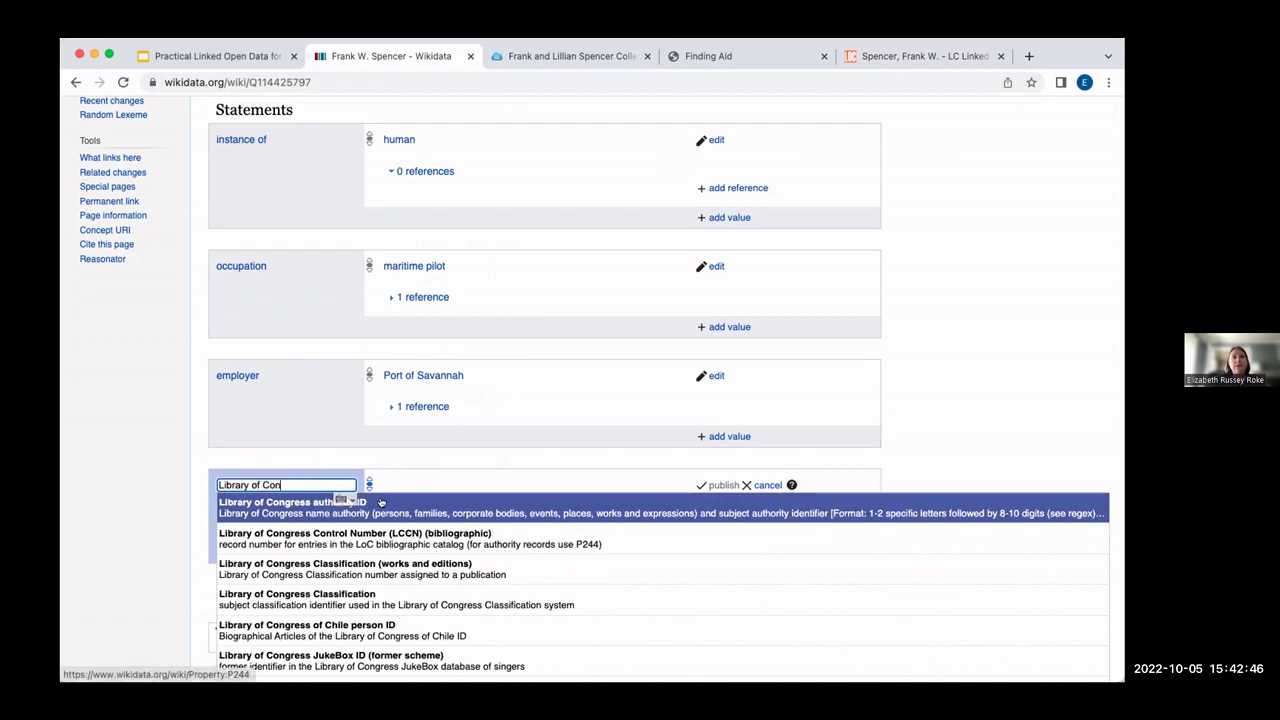
pyautogui.click(380, 502)
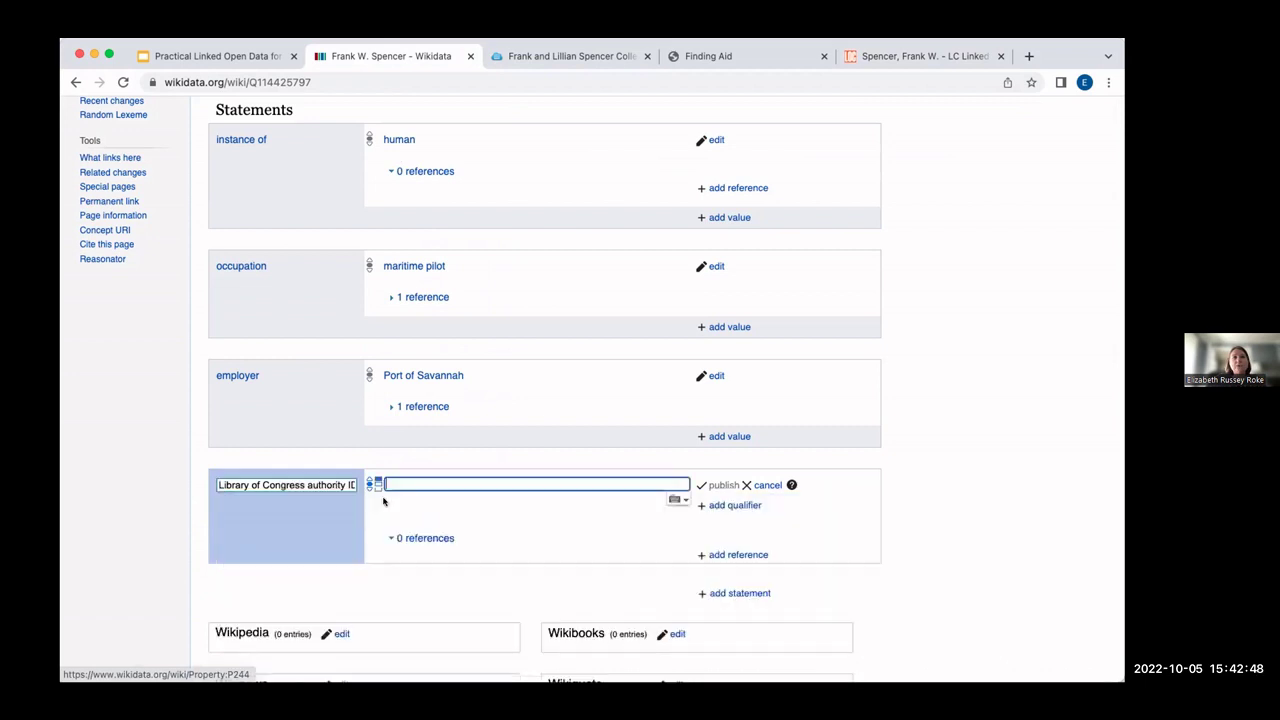
pyautogui.click(946, 57)
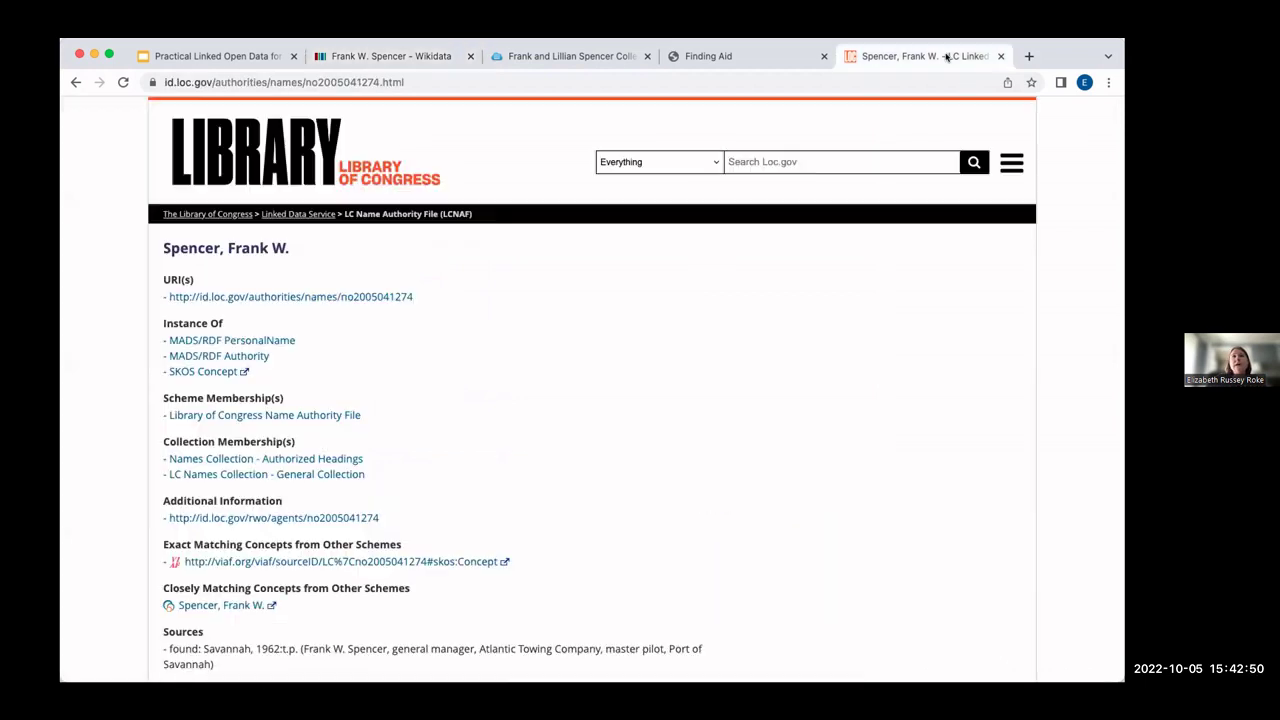
pyautogui.rightClick(366, 298)
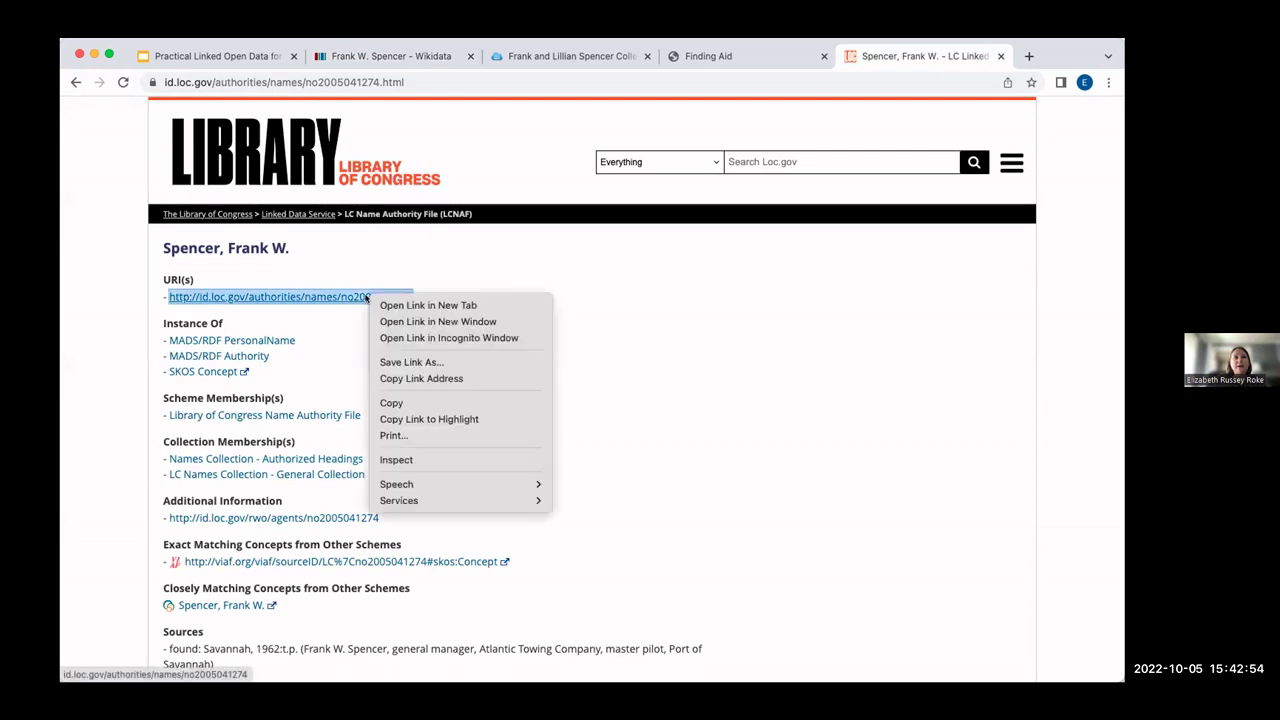
pyautogui.click(307, 82)
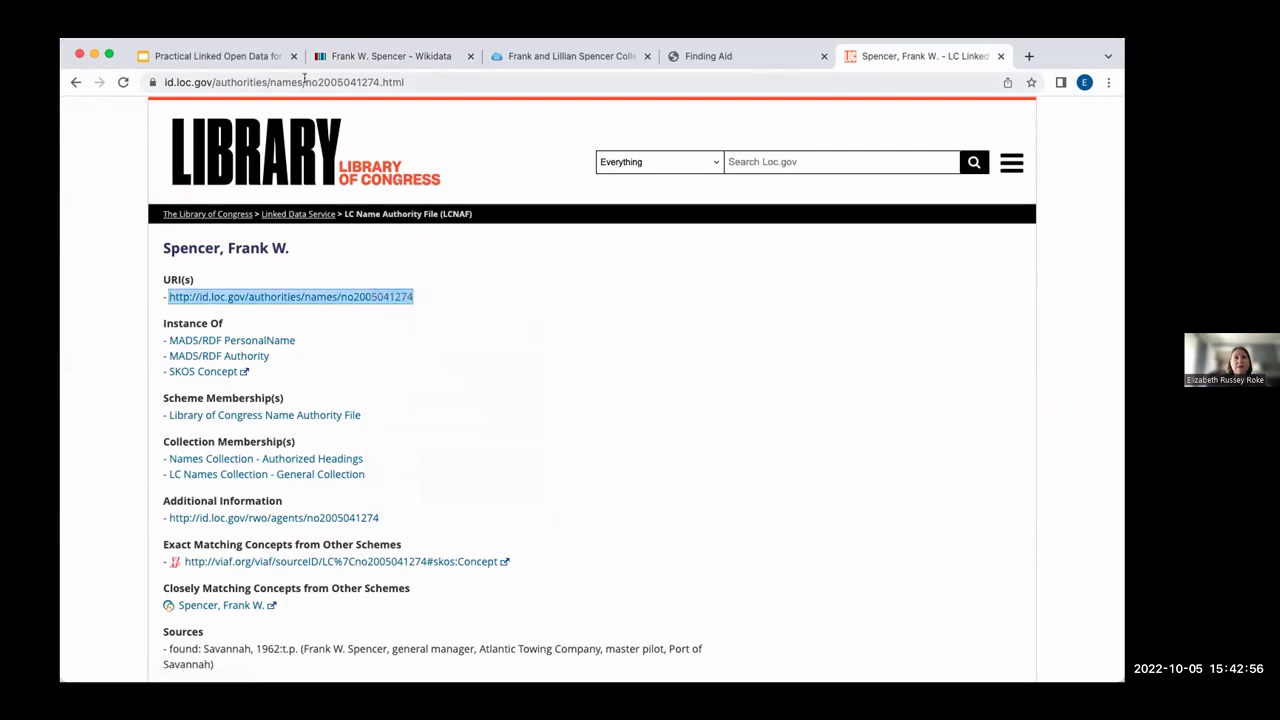
pyautogui.moveTo(306, 82); pyautogui.dragTo(378, 82)
pyautogui.hotkey('ctrl', 'c')
pyautogui.click(424, 57)
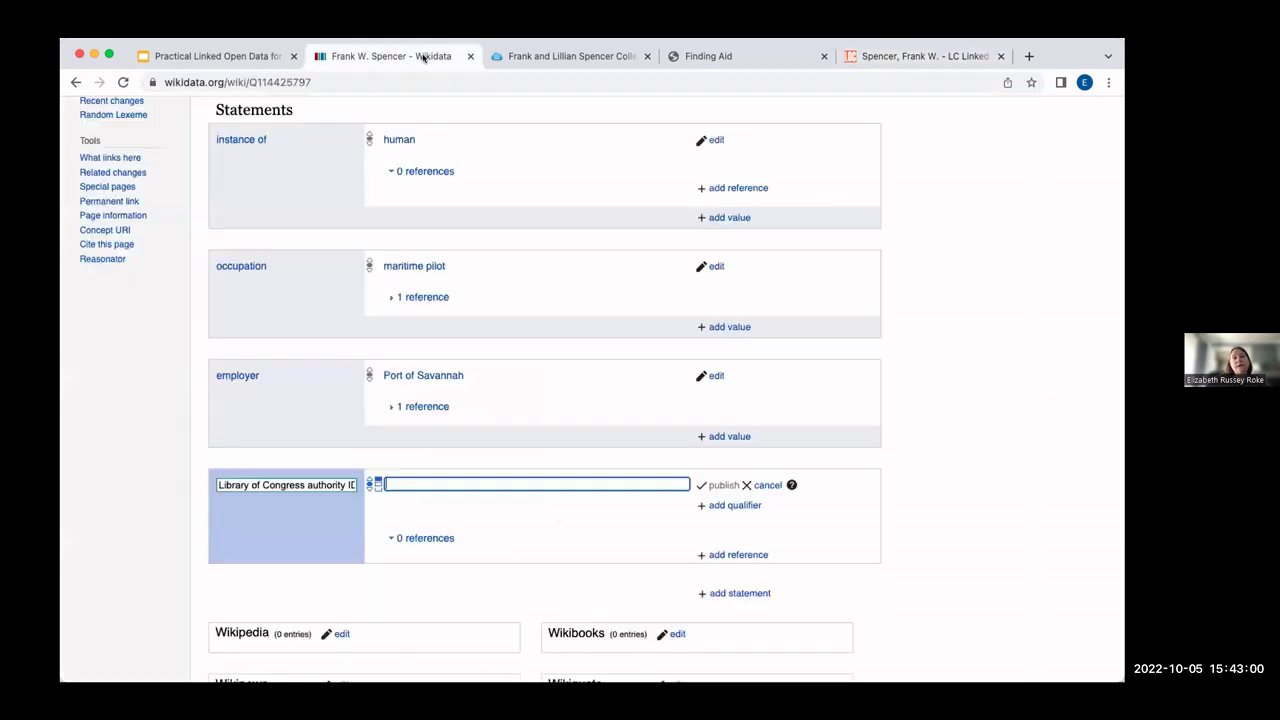
pyautogui.hotkey('ctrl', 'v')
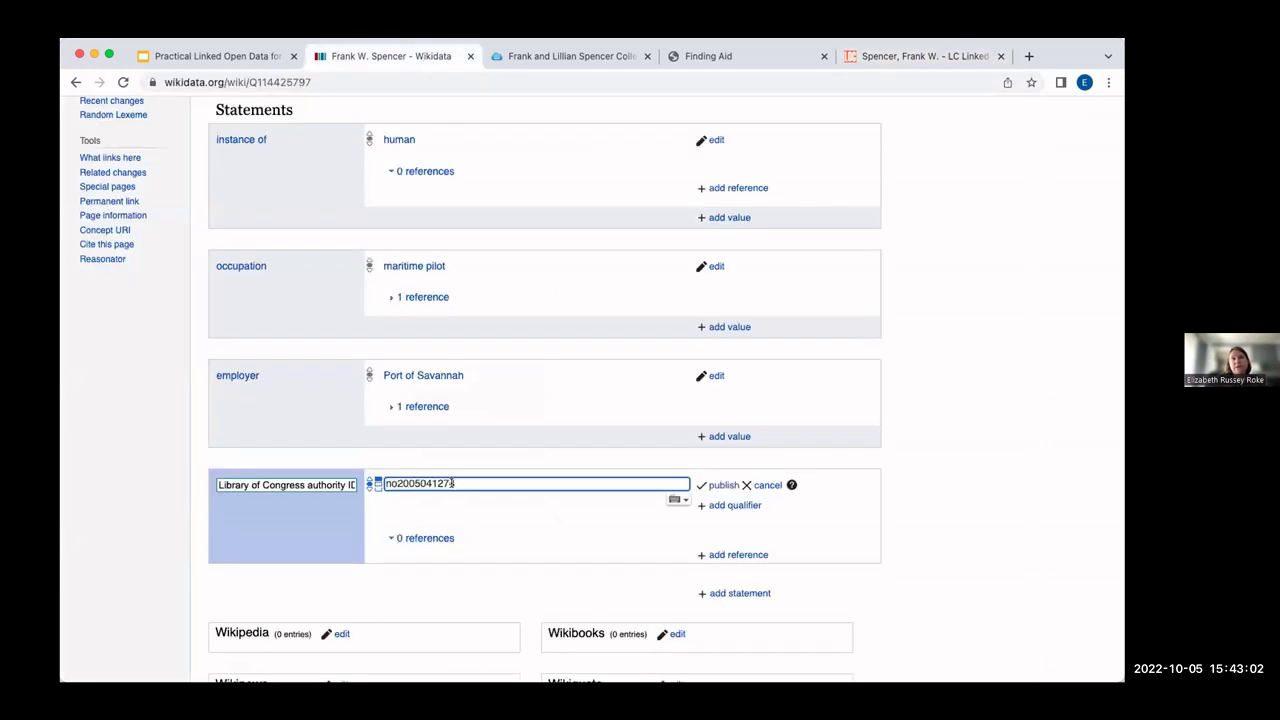
pyautogui.click(722, 485)
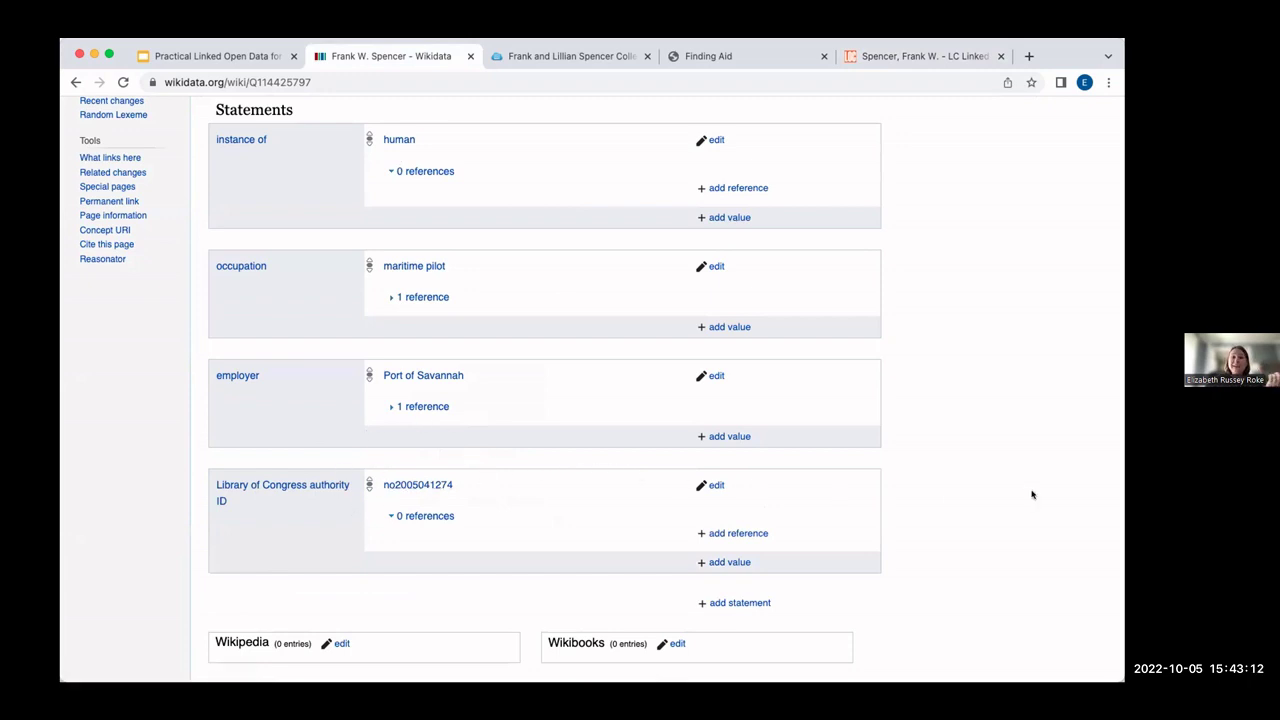
pyautogui.scroll(5, 1032, 494)
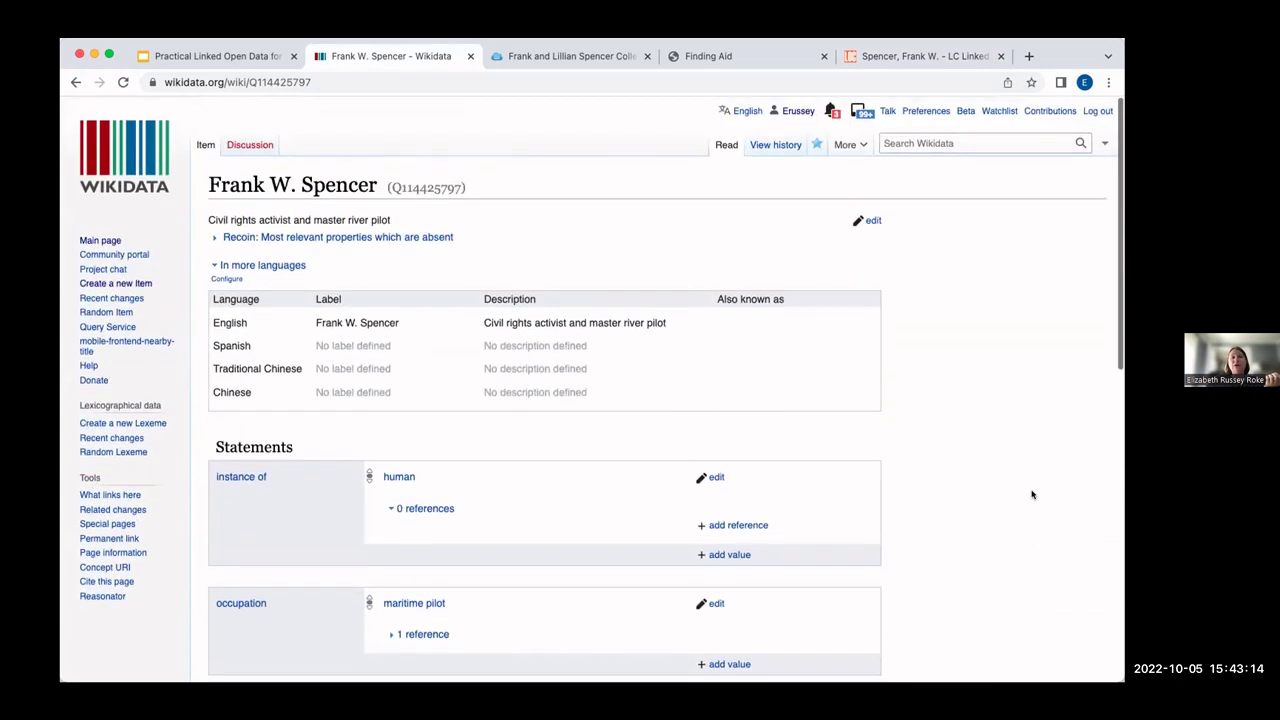
pyautogui.scroll(-3, 1032, 494)
pyautogui.scroll(-2, 1032, 494)
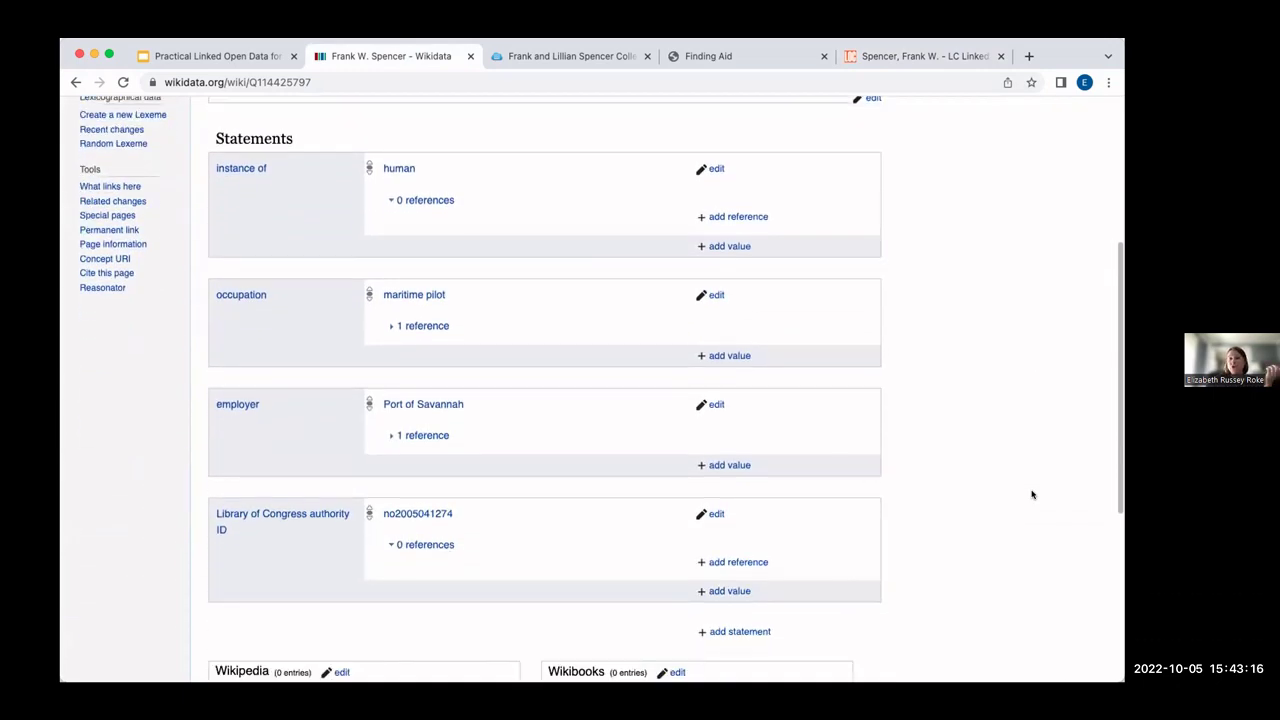
pyautogui.scroll(6, 1032, 494)
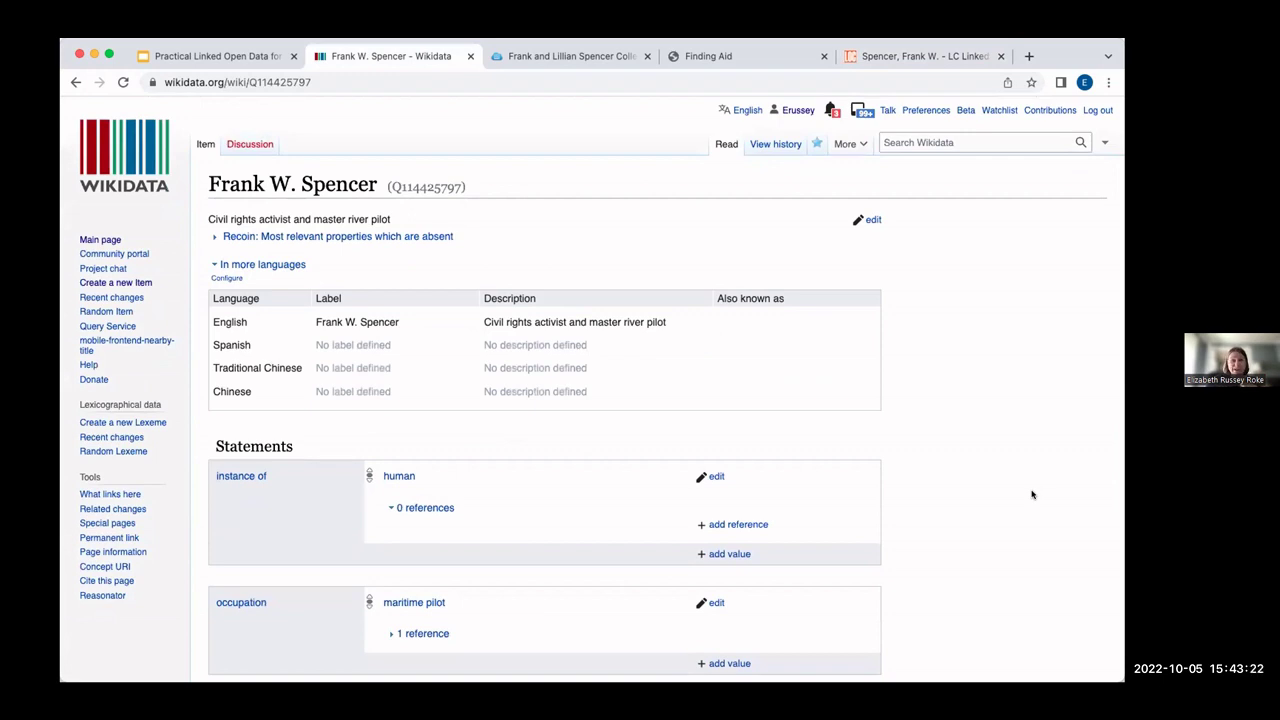
pyautogui.scroll(-10, 1032, 494)
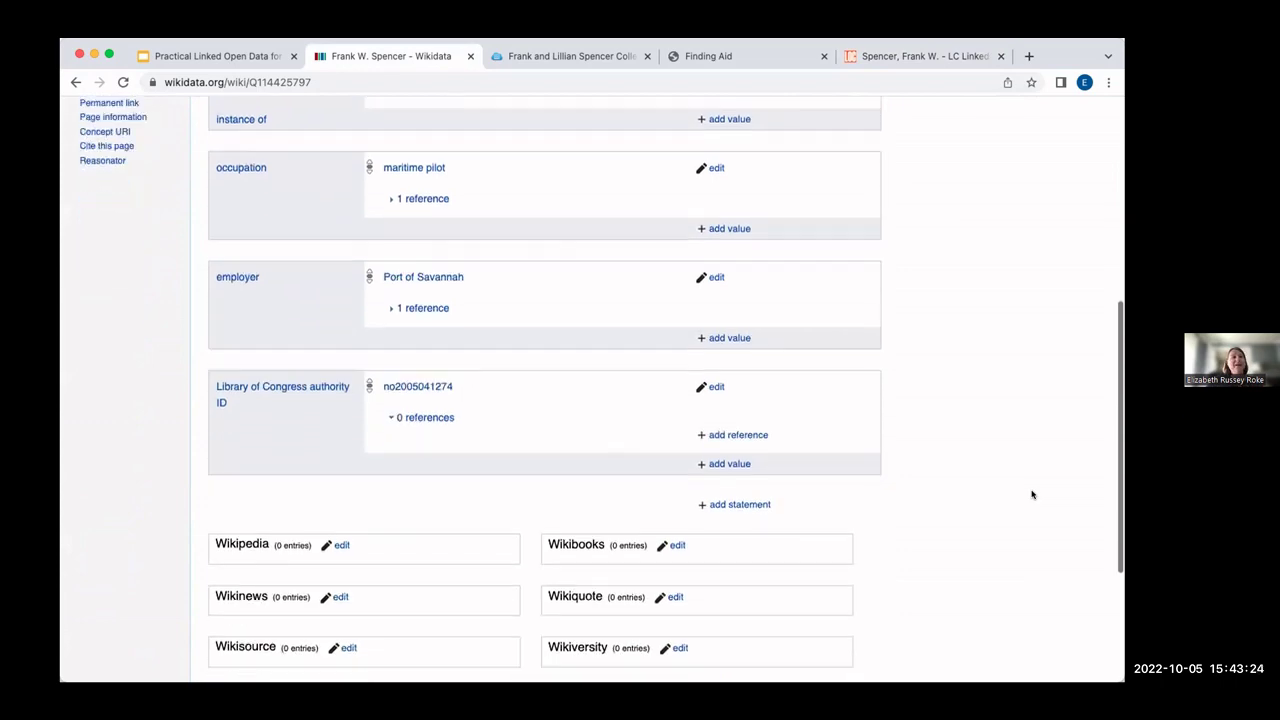
pyautogui.scroll(10, 1032, 494)
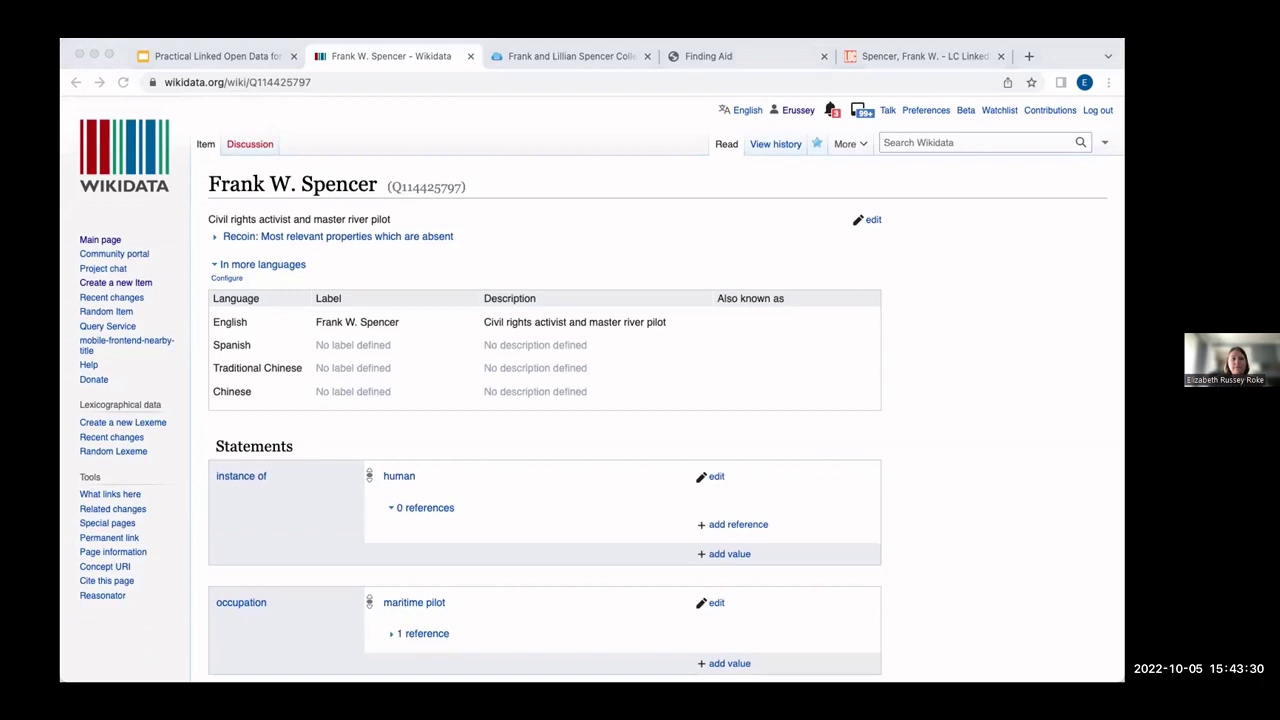
# Switch back to the Practical Linked Open Data slides at 'Tracking and justifying your work'.
pyautogui.click(244, 55)
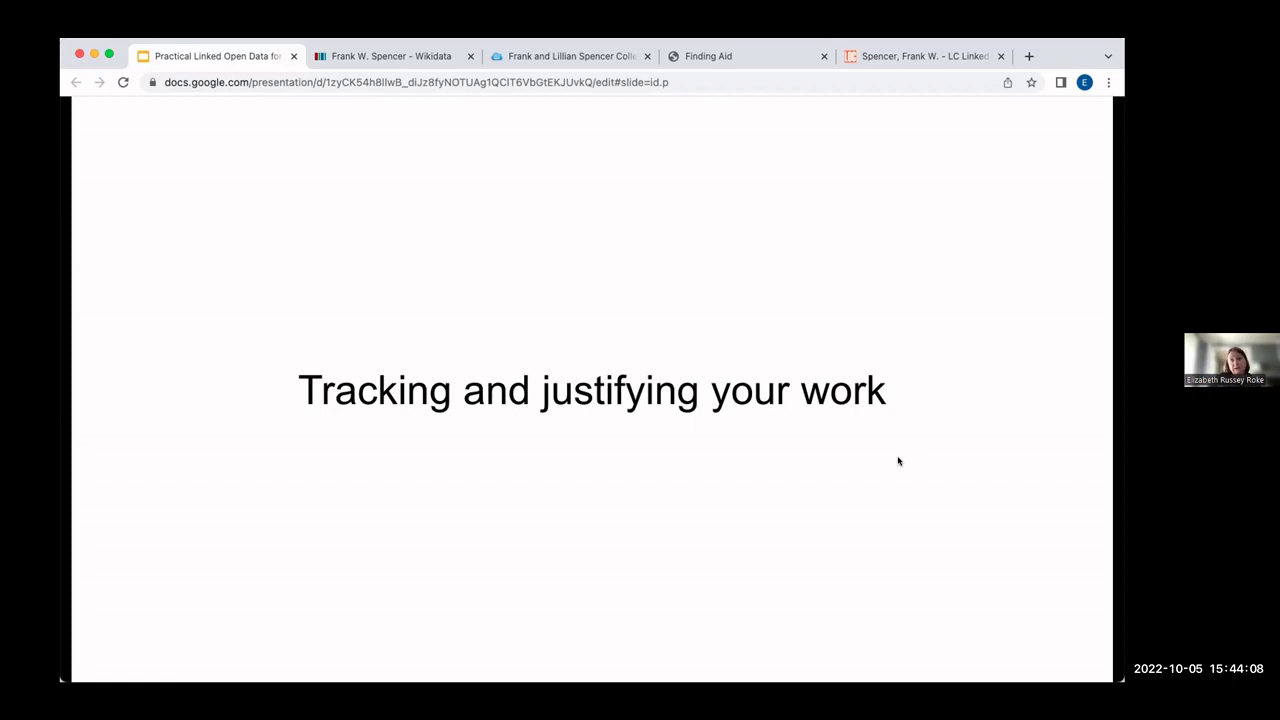
# Advance to the slide showing the WikiProject PCC Wikidata Pilot/Emory University page.
pyautogui.press('Right')
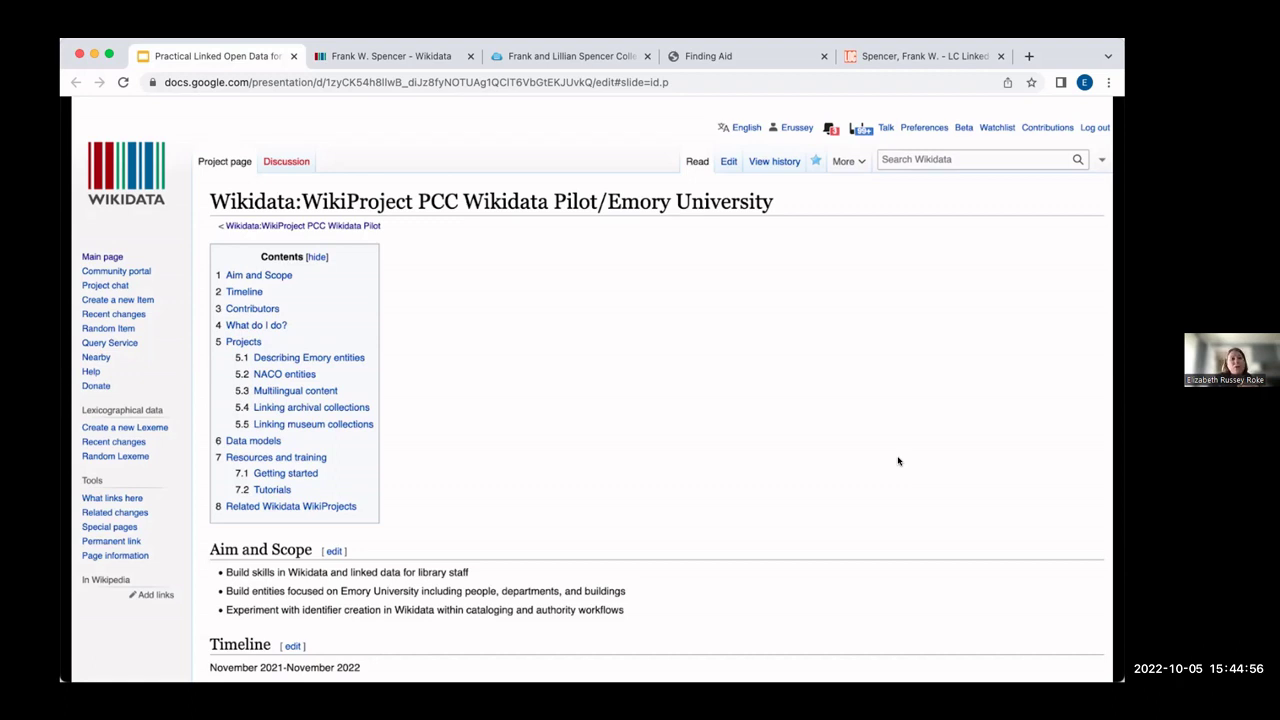
pyautogui.press('Right')
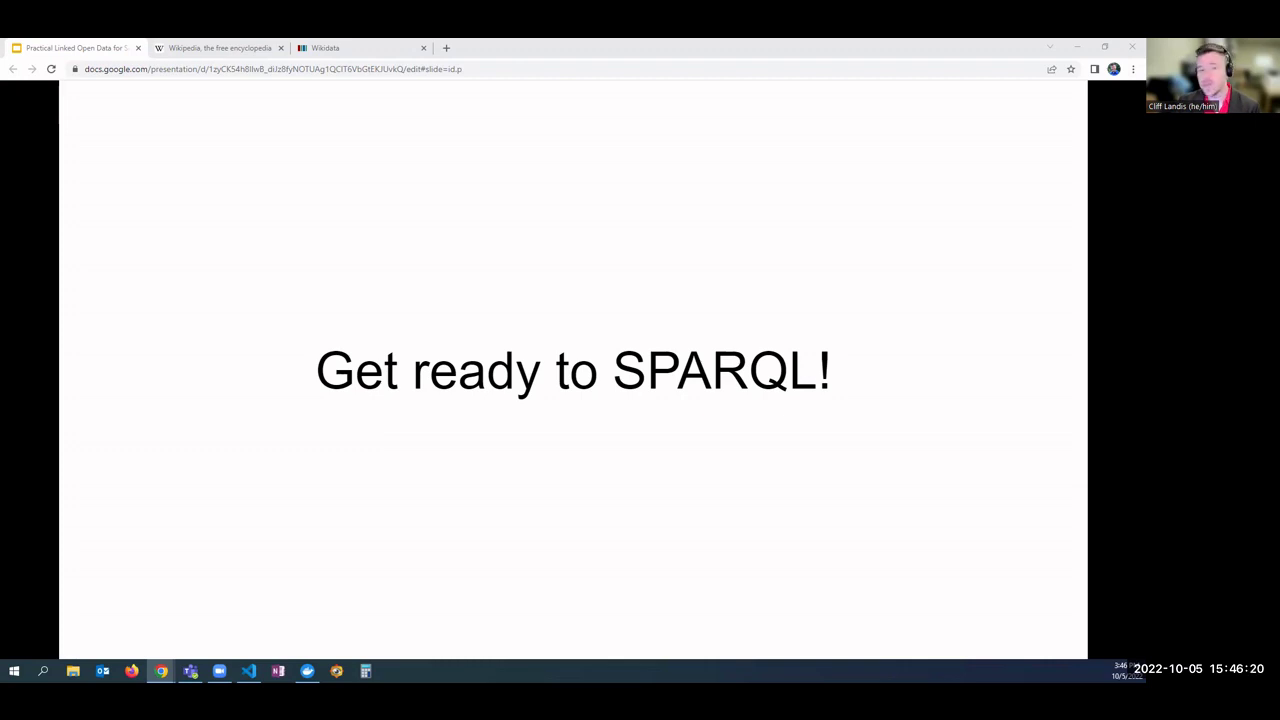
# Advance to the 'SPARQL Query: Show me all the archivists in Wikidata!' slide.
pyautogui.press('Right')
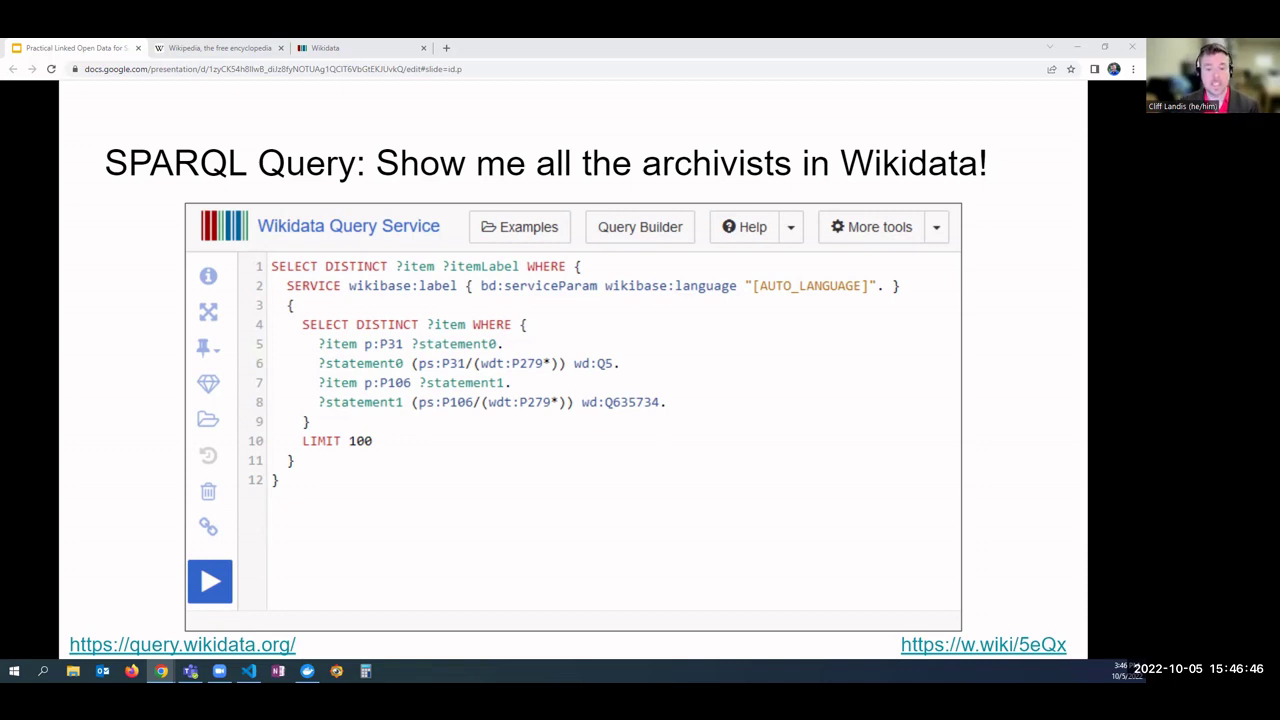
# Advance to the Wikidata Query Builder slide with the human-and-archivist query form.
pyautogui.press('Right')
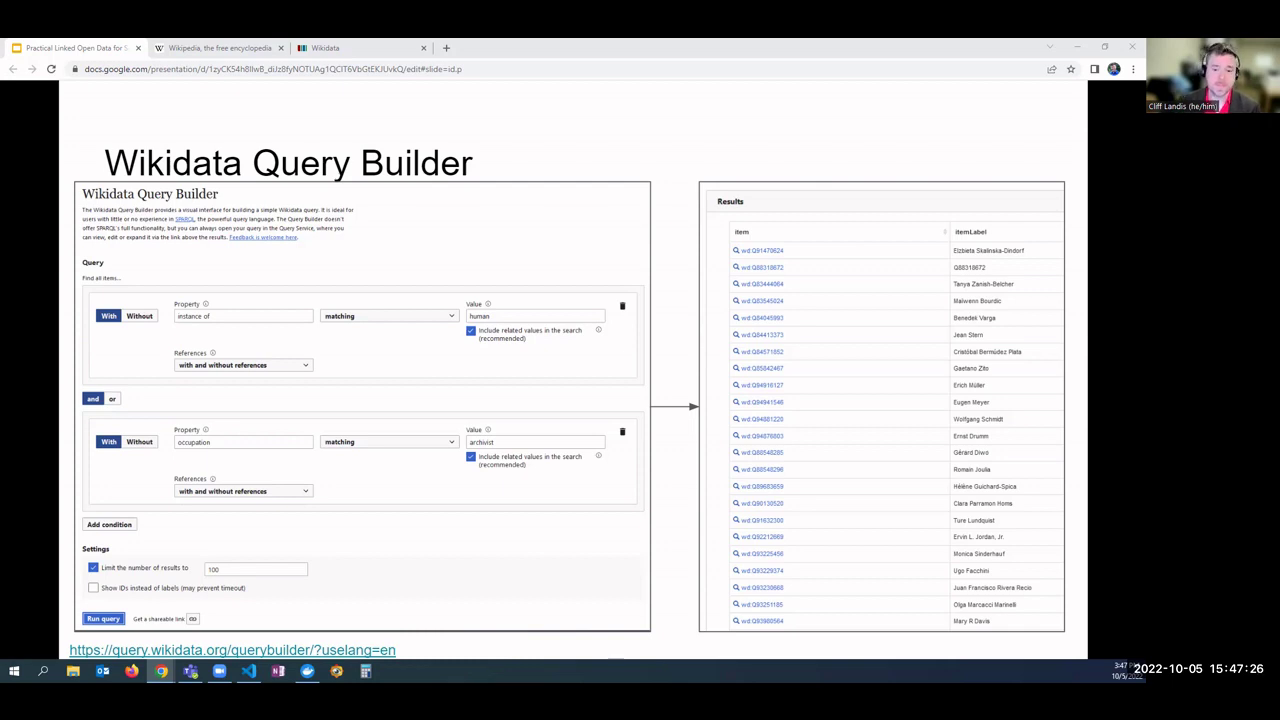
# Advance to the 'Other SPARQL examples' slide listing Georgia map and Emory affiliation queries.
pyautogui.press('Right')
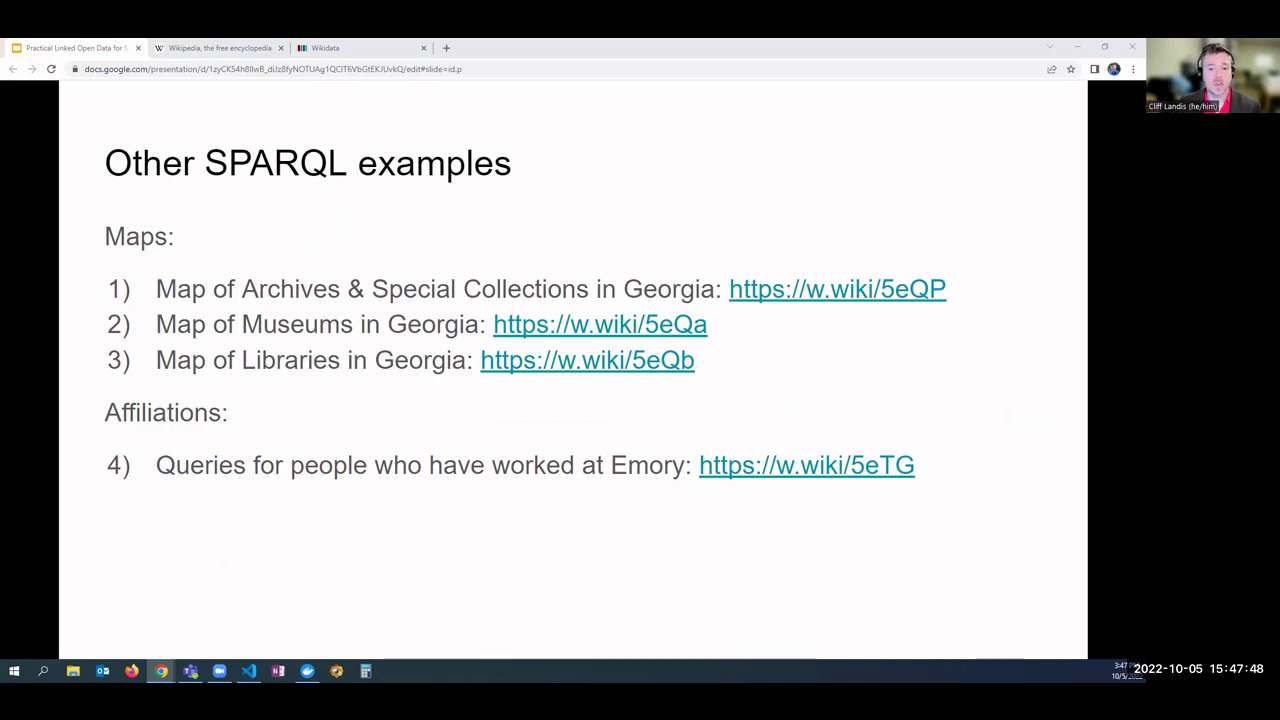
pyautogui.press('Right')
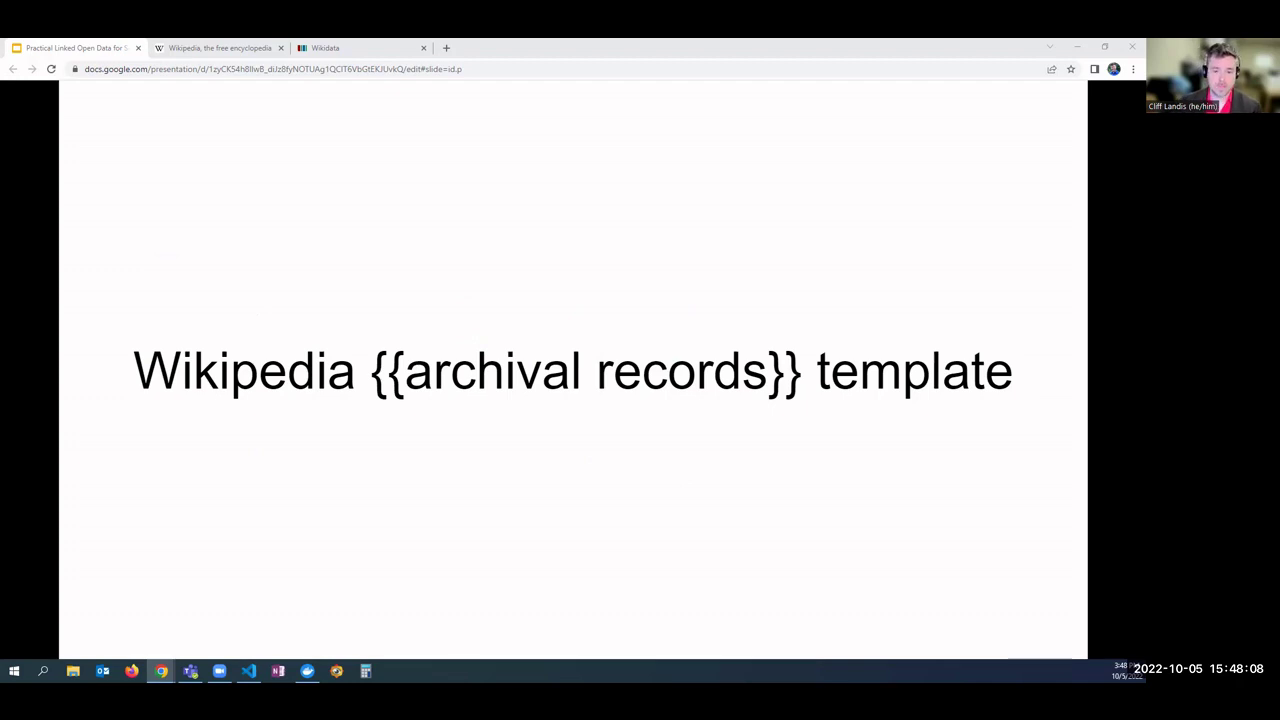
# Advance to the slide pairing the template's wiki markup with the rendered 'Archives at' box.
pyautogui.press('Right')
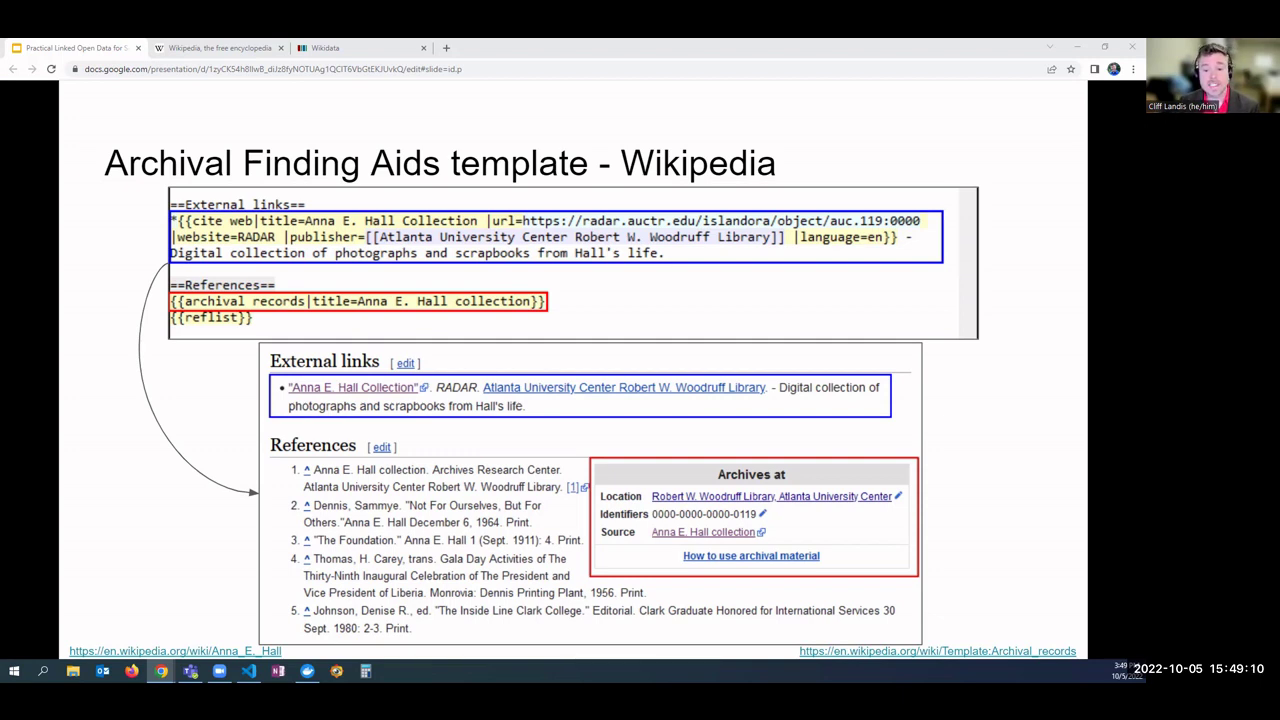
pyautogui.press('Right')
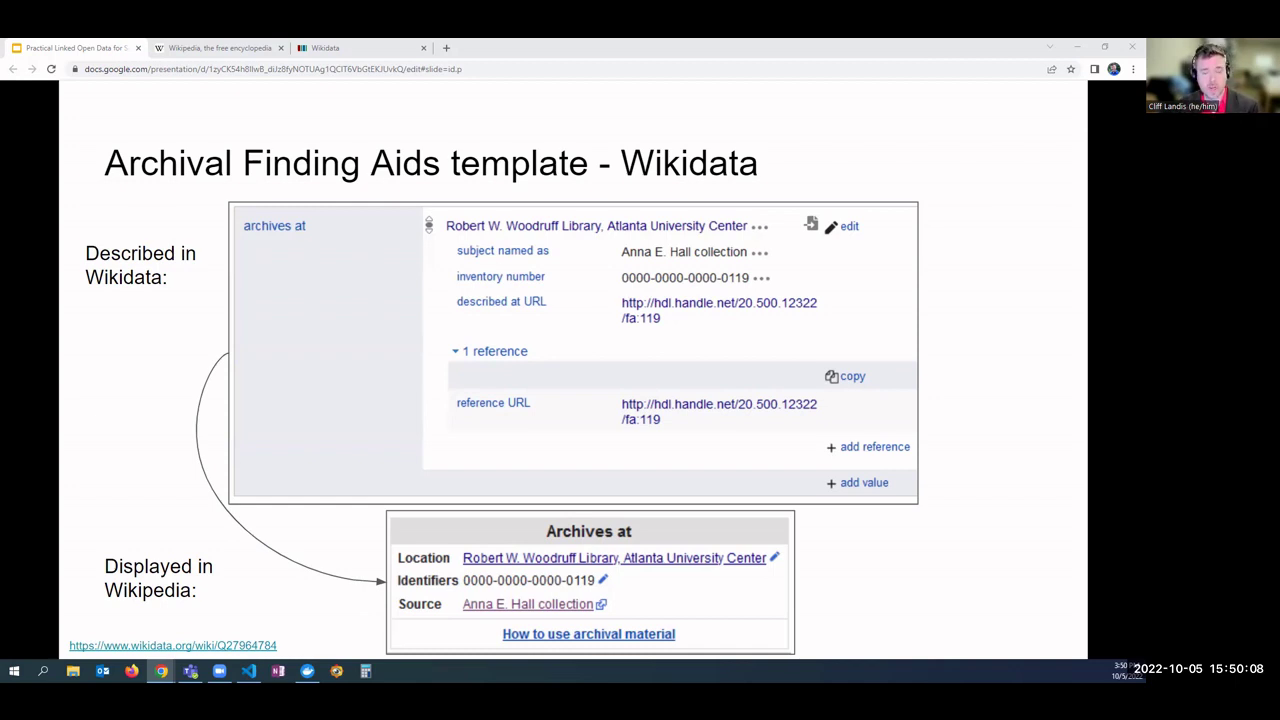
# Advance to the 'Mini-workshop Part 2' title slide on driving traffic from Wikipedia.
pyautogui.press('Right')
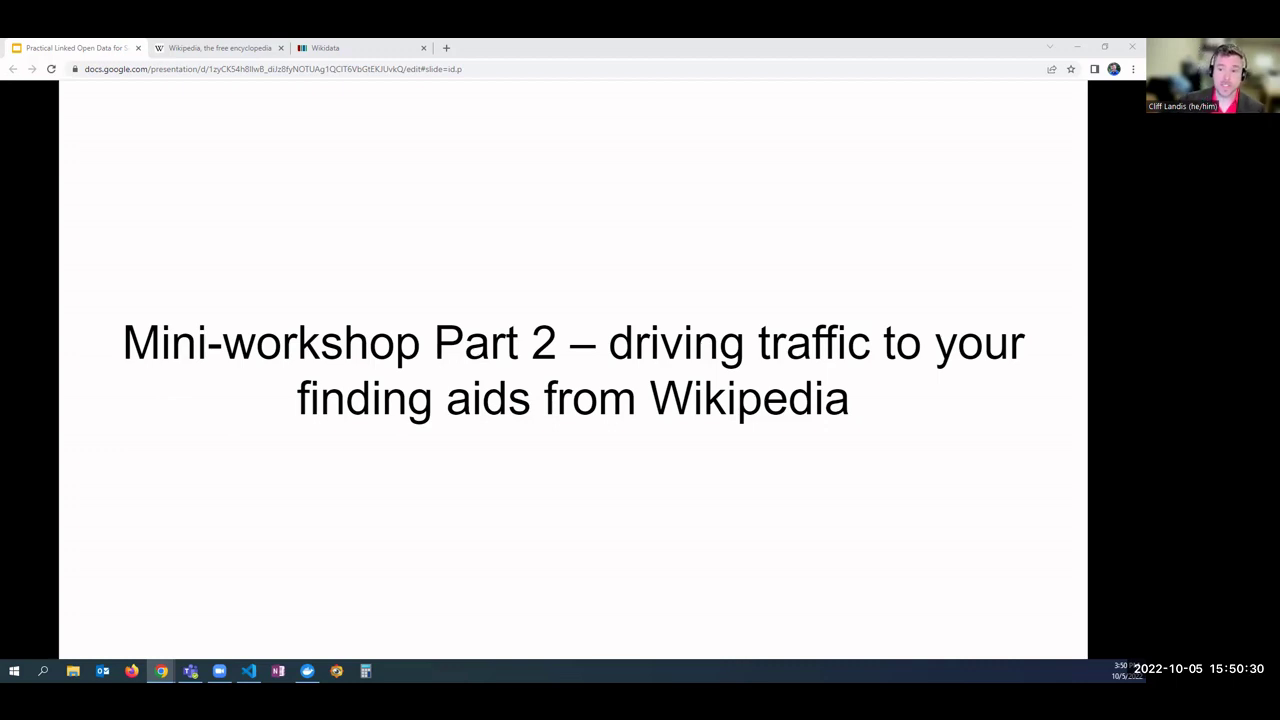
# Switch to Wikipedia, go to the sandbox and list all draft pages under Articles.
pyautogui.click(209, 49)
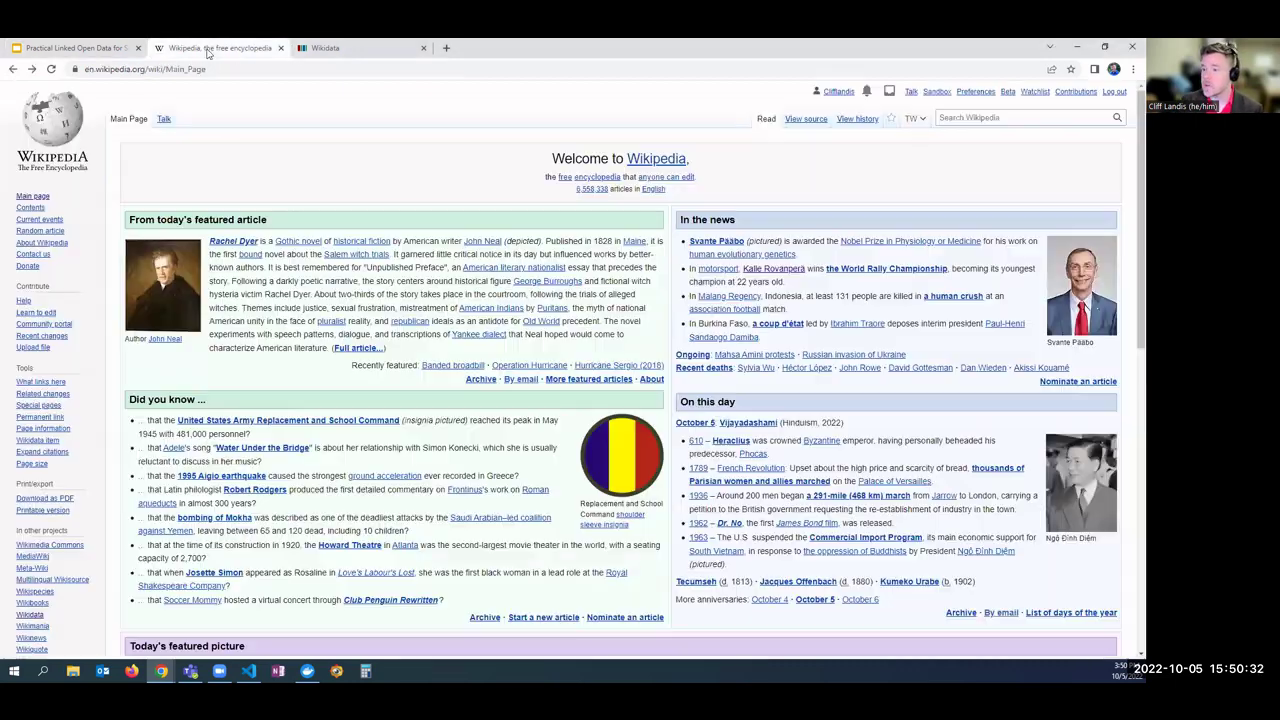
pyautogui.click(936, 94)
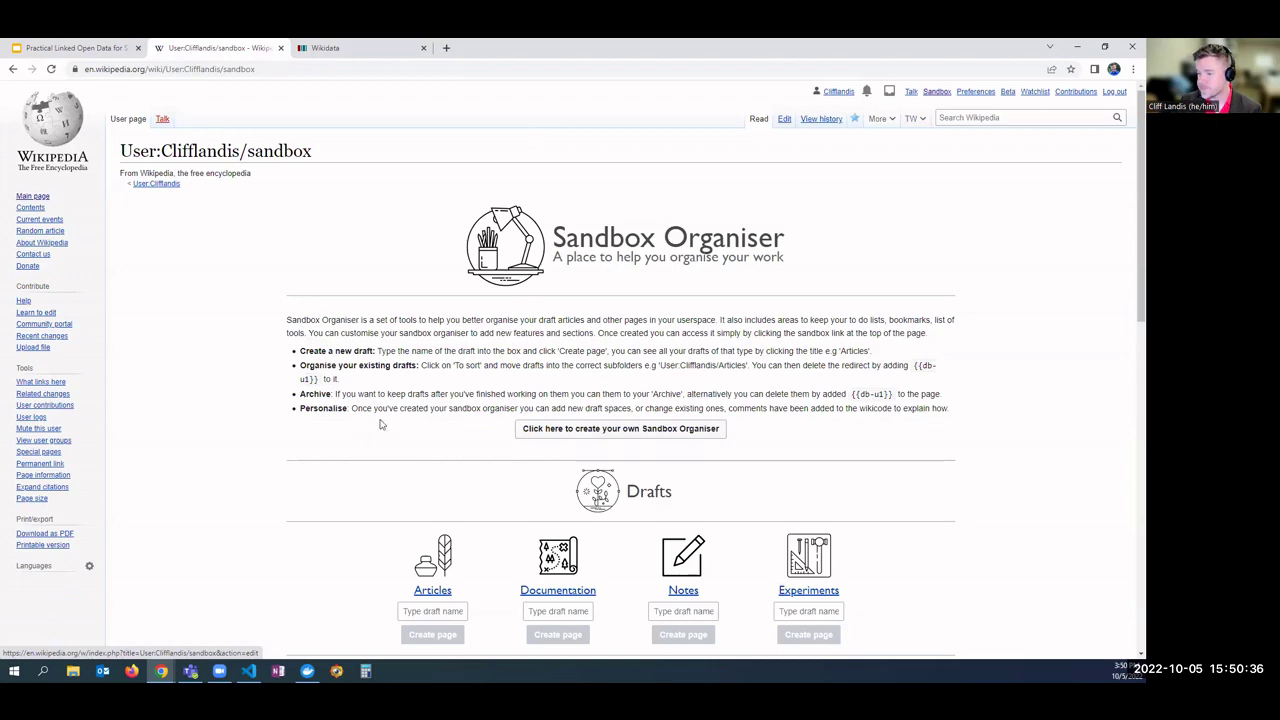
pyautogui.scroll(-2, 413, 393)
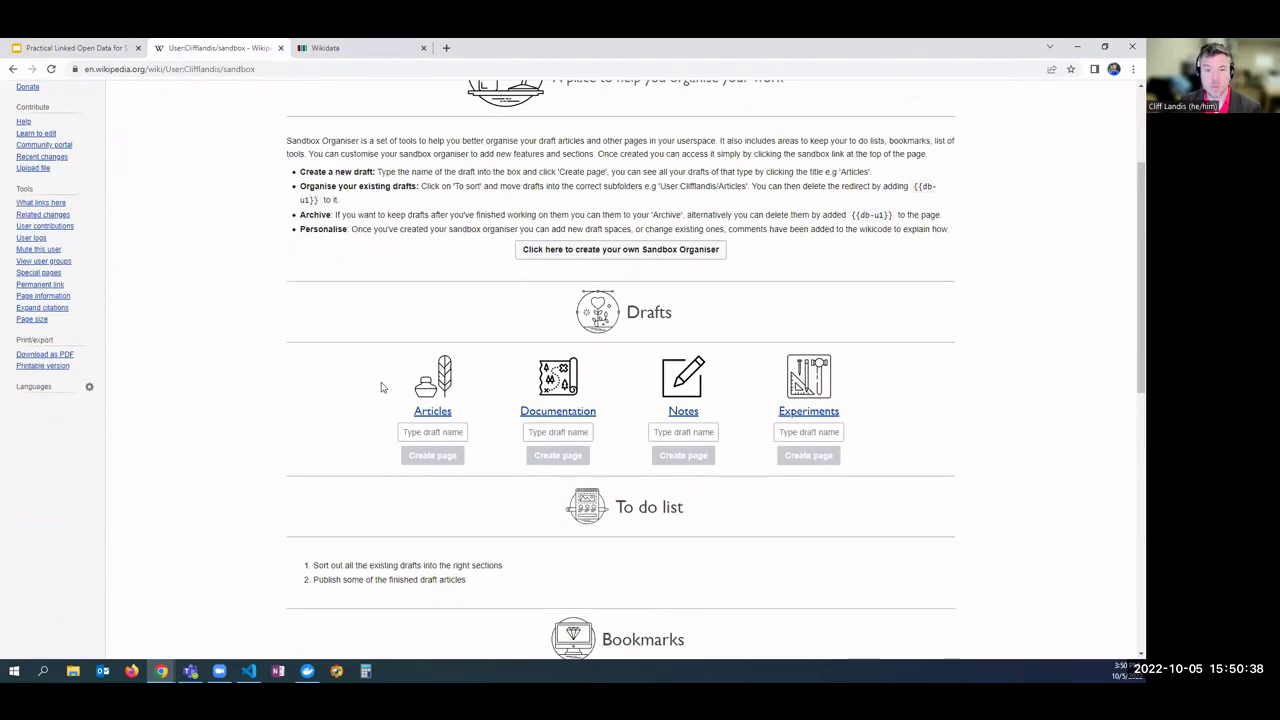
pyautogui.click(432, 411)
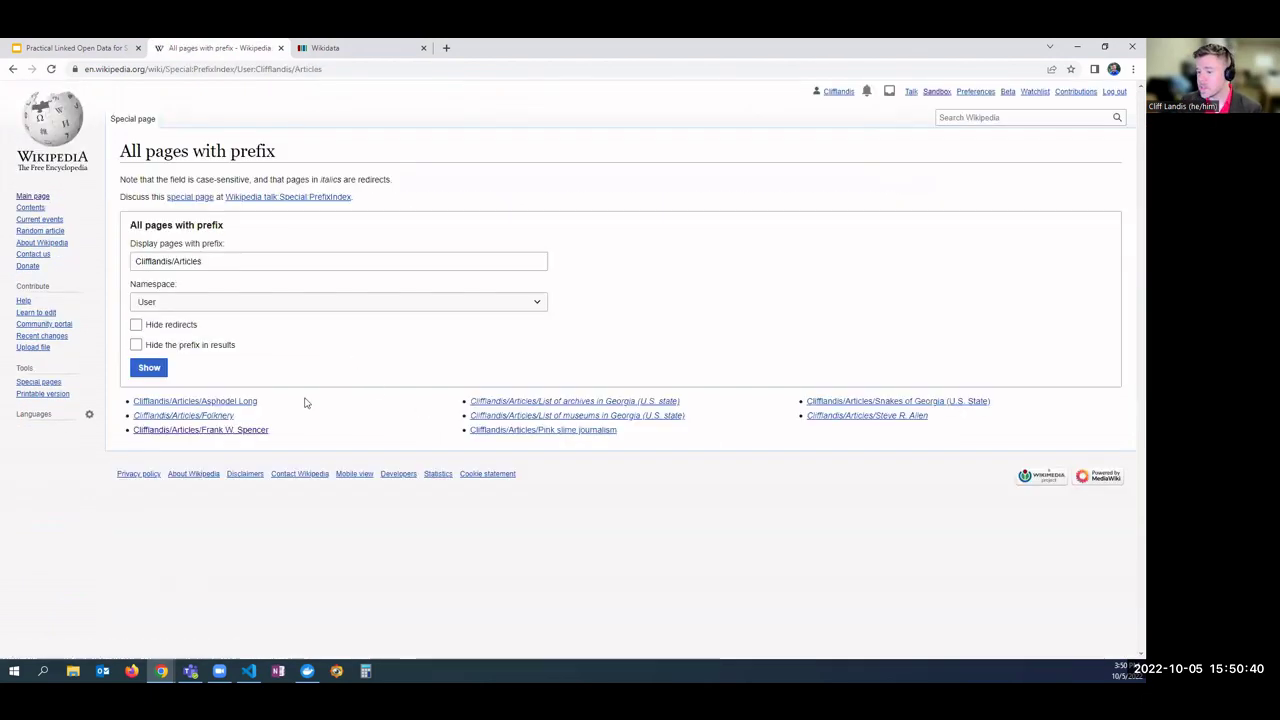
# Open the Frank W. Spencer draft and review its biography, published works and nine references.
pyautogui.click(222, 432)
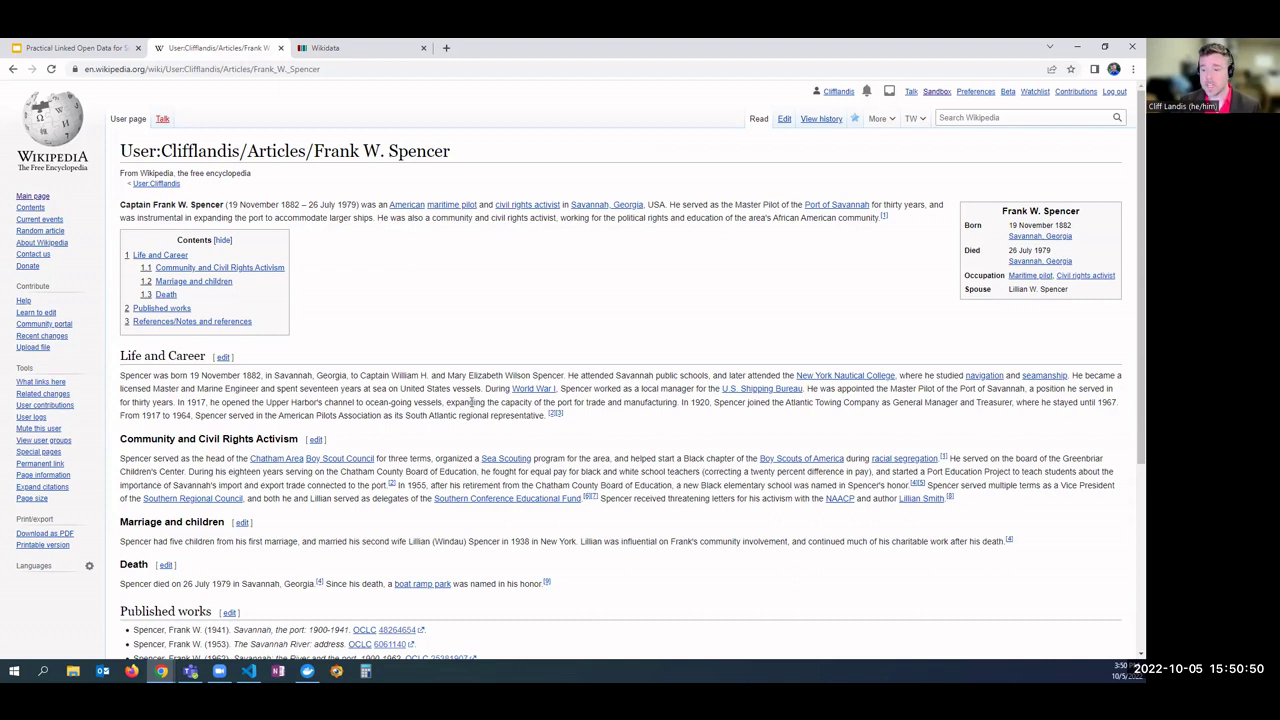
pyautogui.scroll(-1, 370, 464)
pyautogui.scroll(-3, 190, 330)
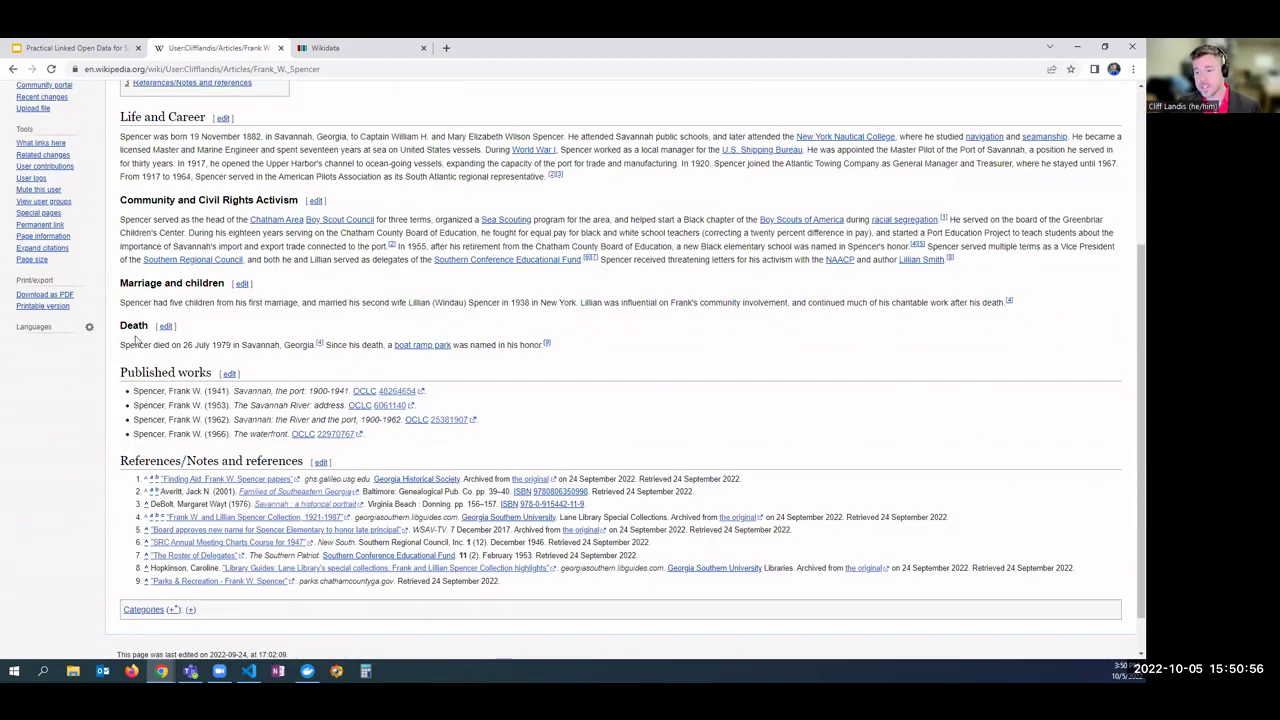
pyautogui.scroll(-1, 237, 347)
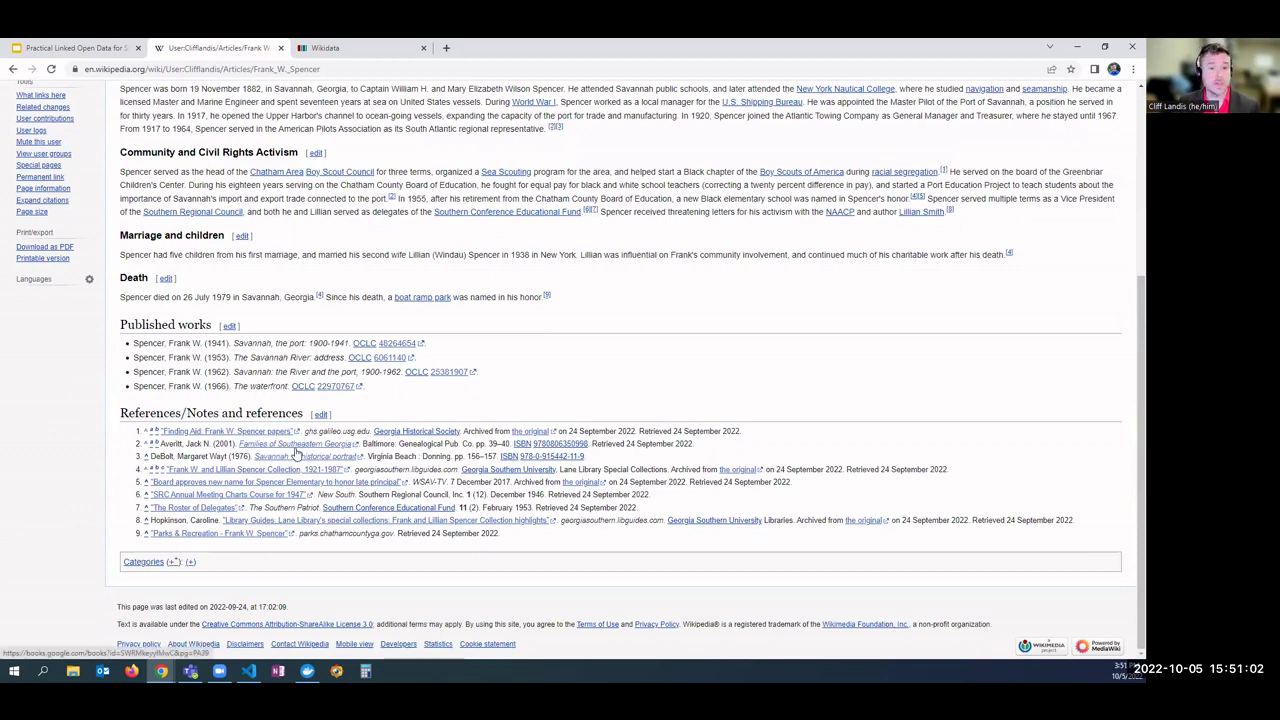
pyautogui.moveTo(352, 510)
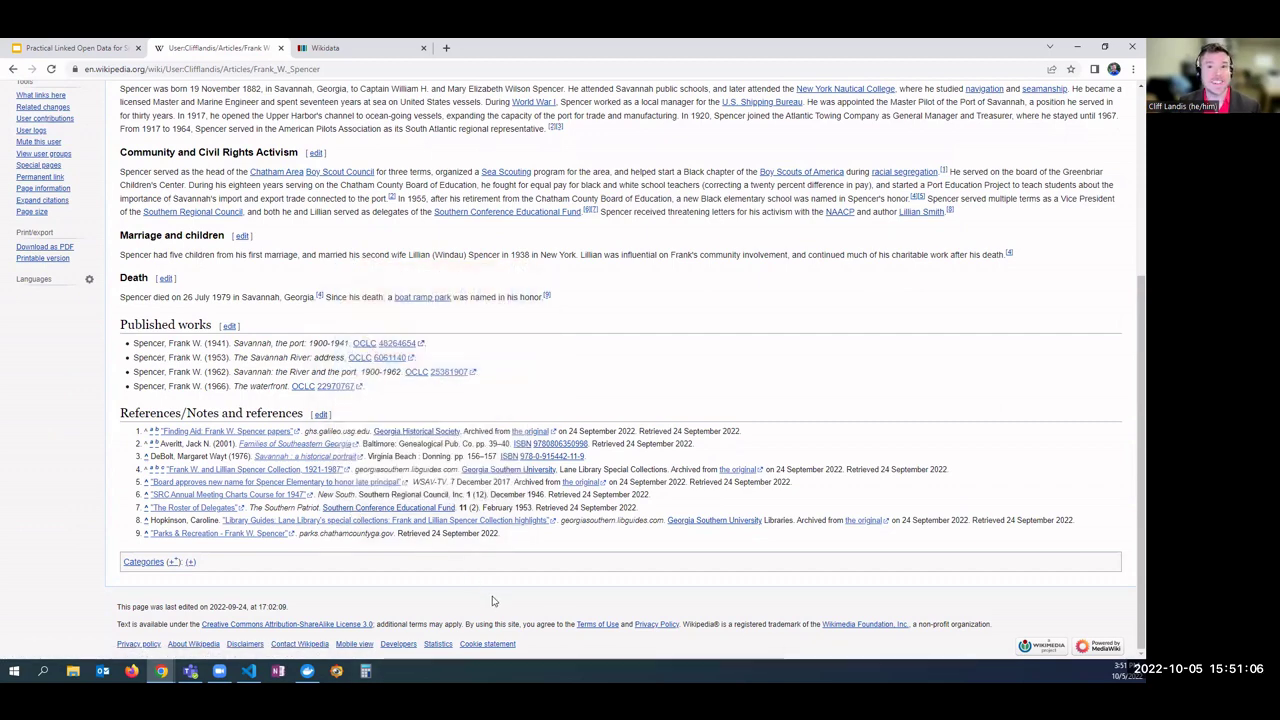
pyautogui.scroll(3, 492, 600)
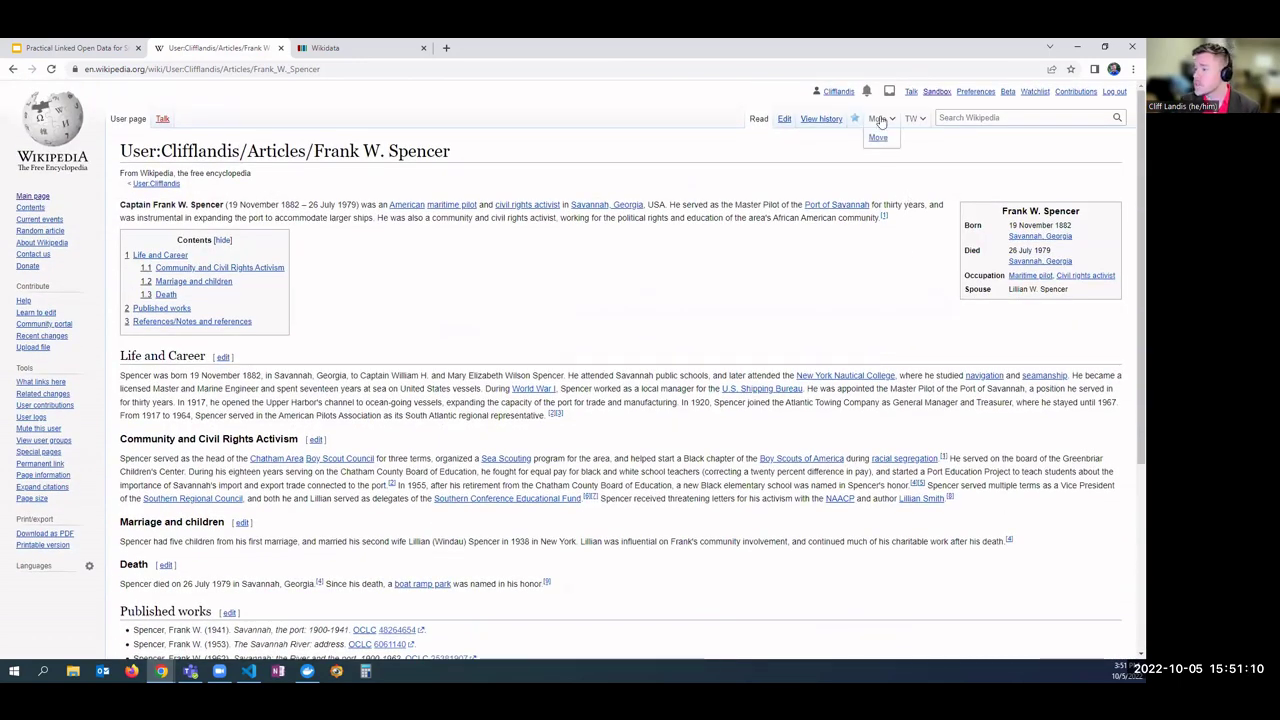
# Move the draft to main article space as 'Frank W. Spencer' with reason 'article is ready to publish'.
pyautogui.click(882, 145)
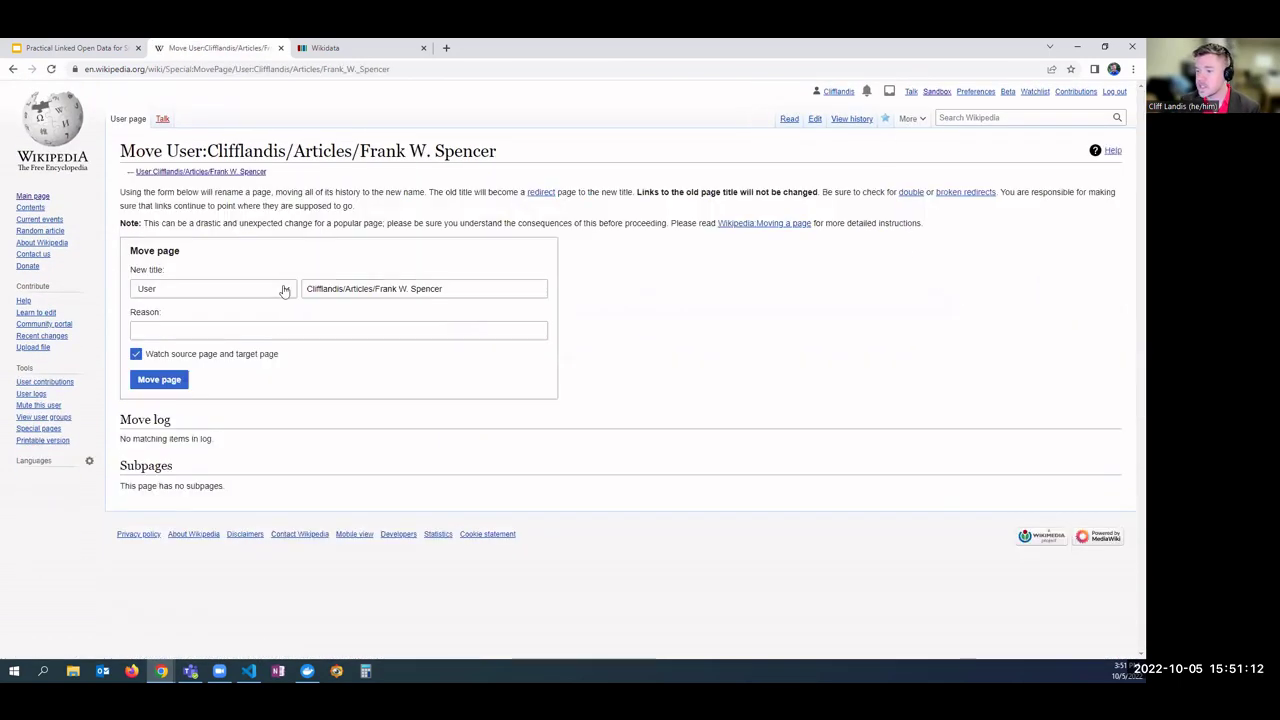
pyautogui.moveTo(375, 288); pyautogui.dragTo(276, 295)
pyautogui.press('BackSpace')
pyautogui.click(203, 294)
pyautogui.click(210, 306)
pyautogui.click(215, 330)
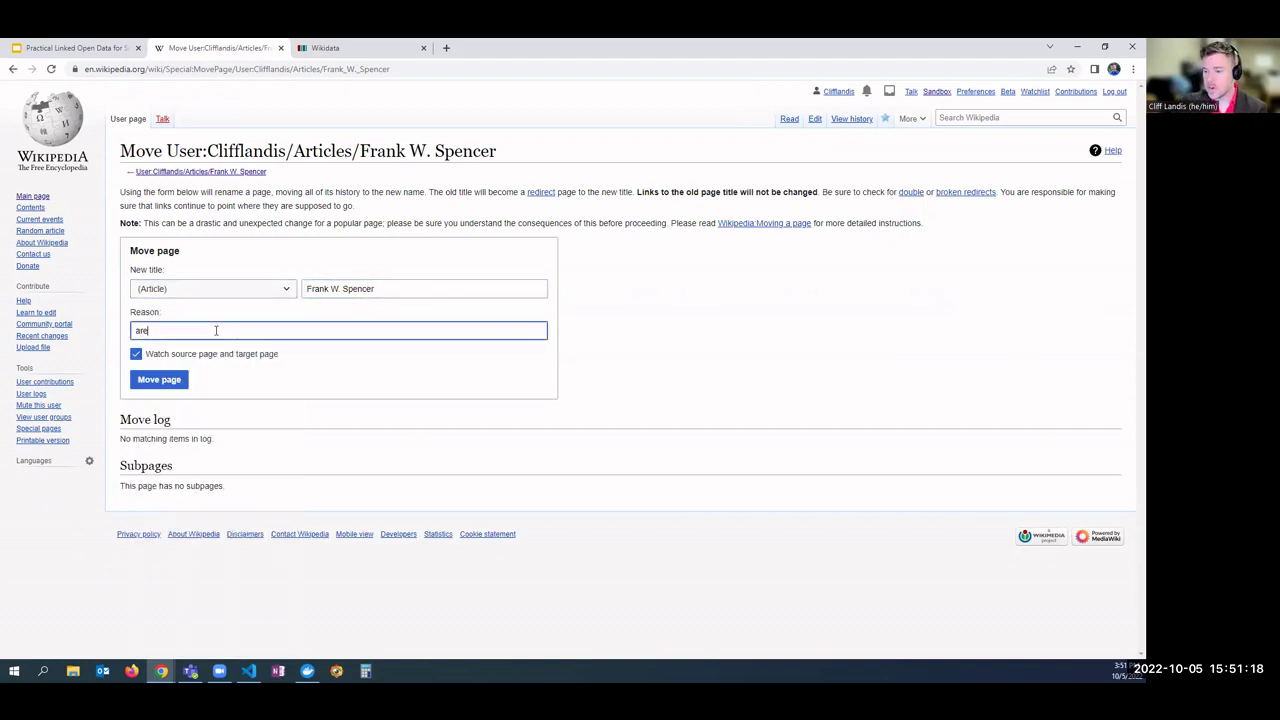
pyautogui.write('article is ready to publish')
pyautogui.click(172, 381)
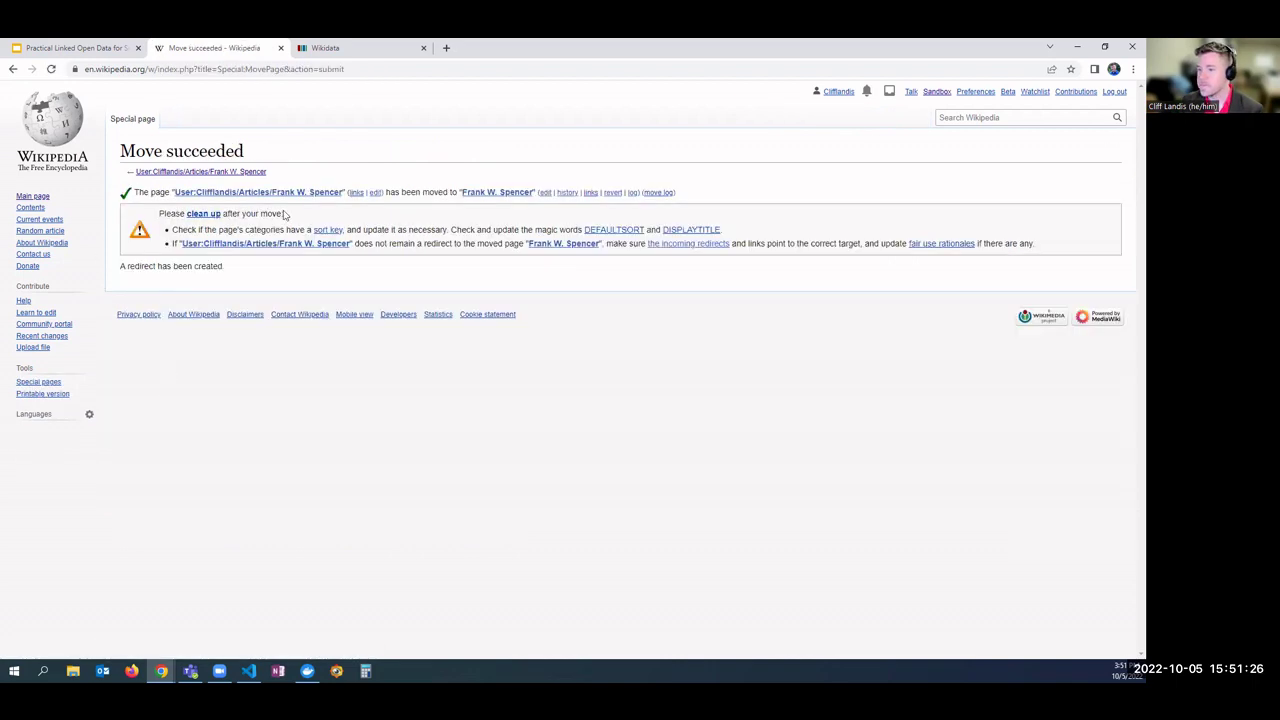
# Open the published Frank W. Spencer article and scroll through it to the end and back up.
pyautogui.click(490, 199)
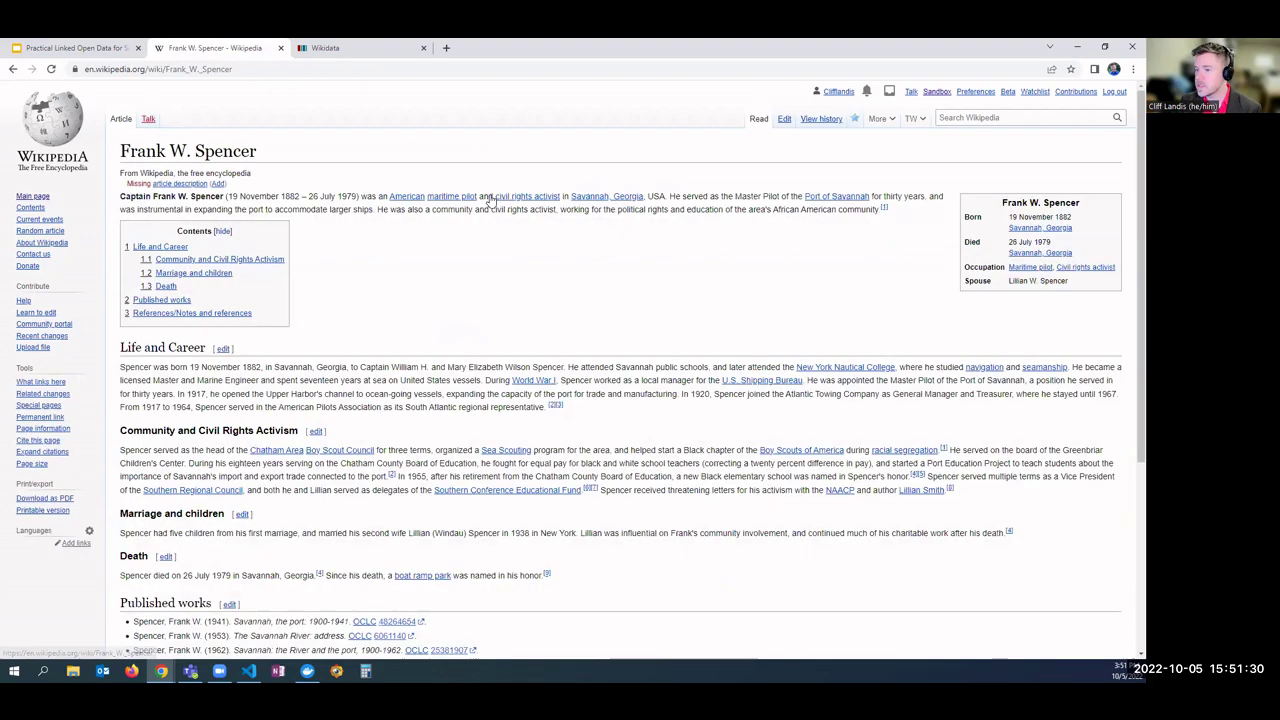
pyautogui.click(270, 69)
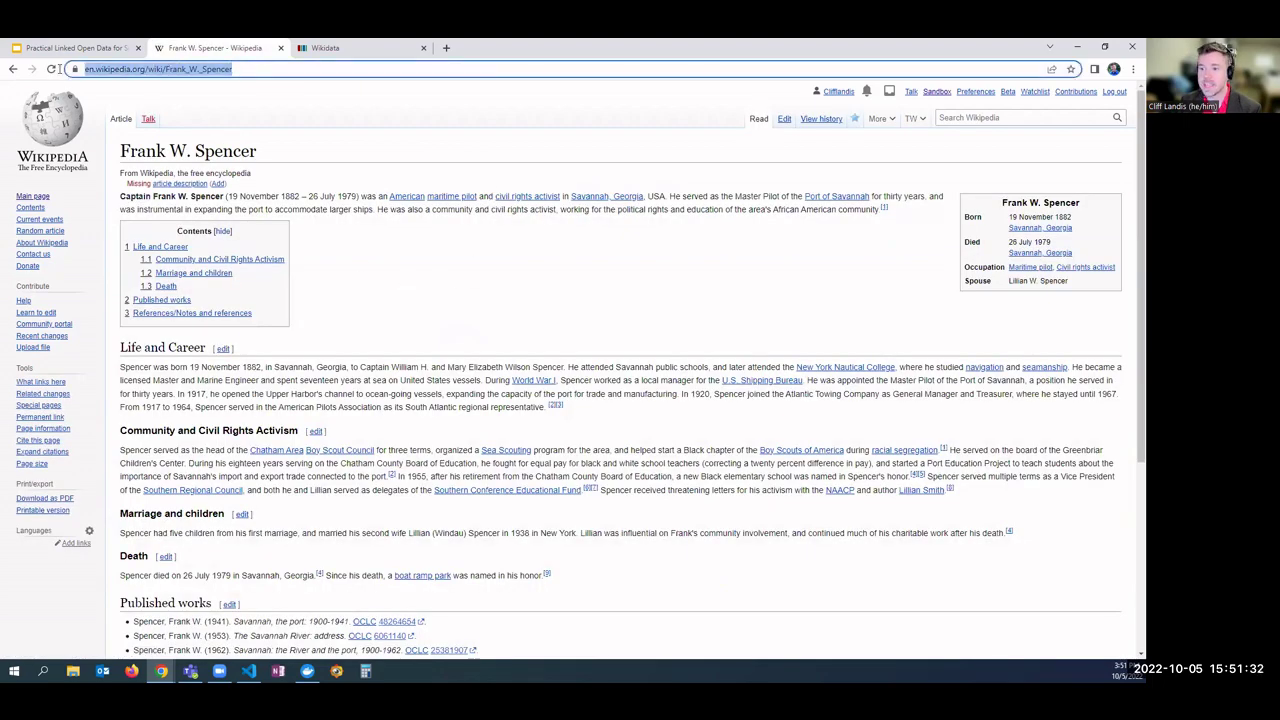
pyautogui.click(371, 290)
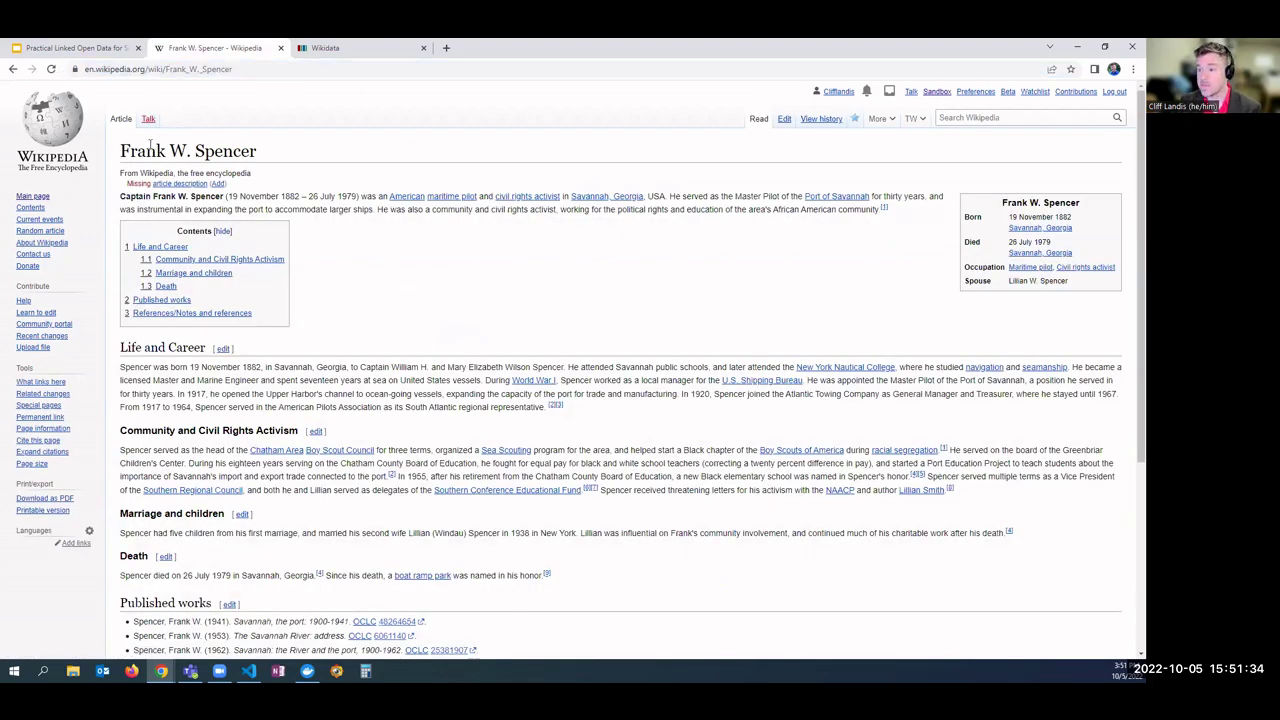
pyautogui.scroll(-5, 377, 271)
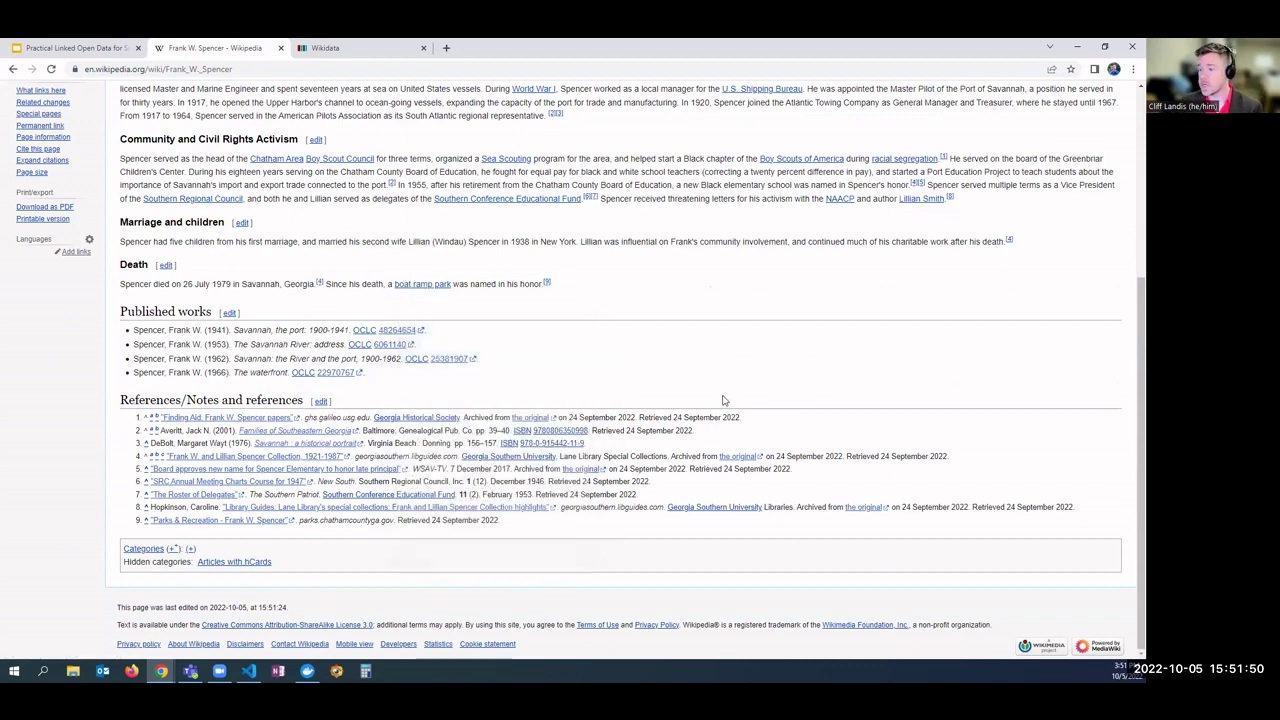
pyautogui.scroll(3, 740, 380)
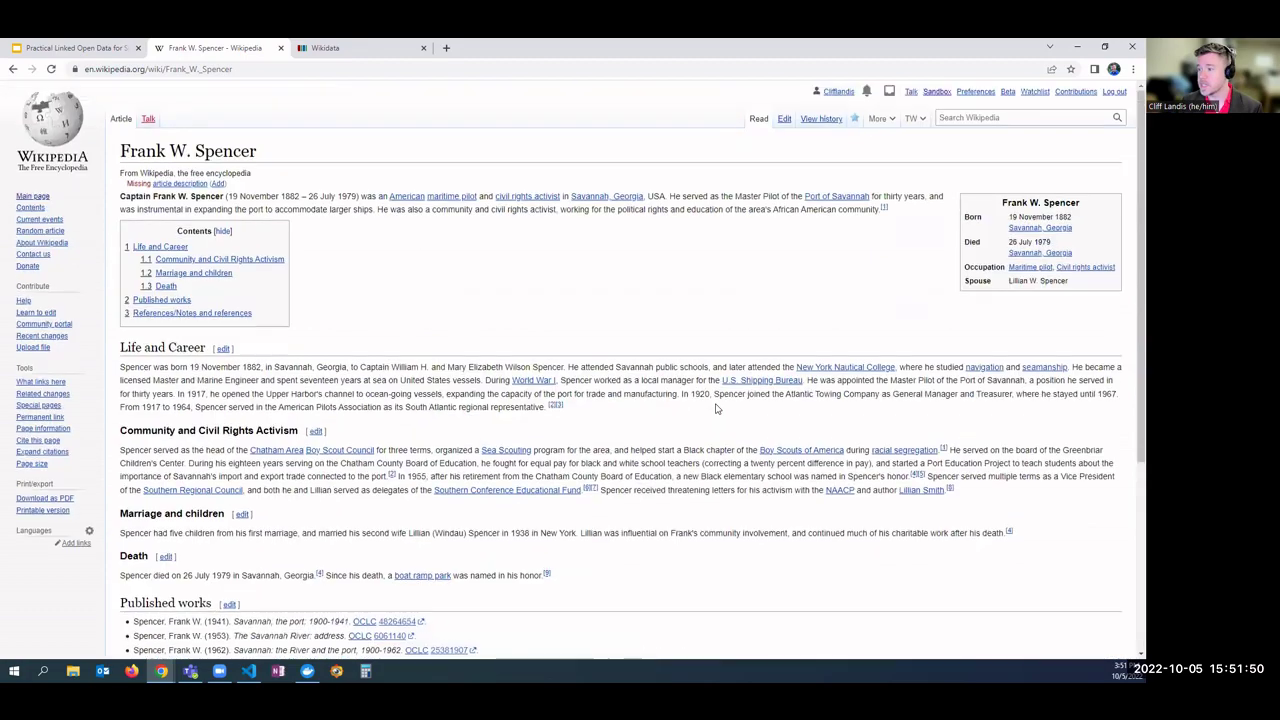
# In the article source, insert {{archival records}} on a new line above {{reflist}}.
pyautogui.click(785, 119)
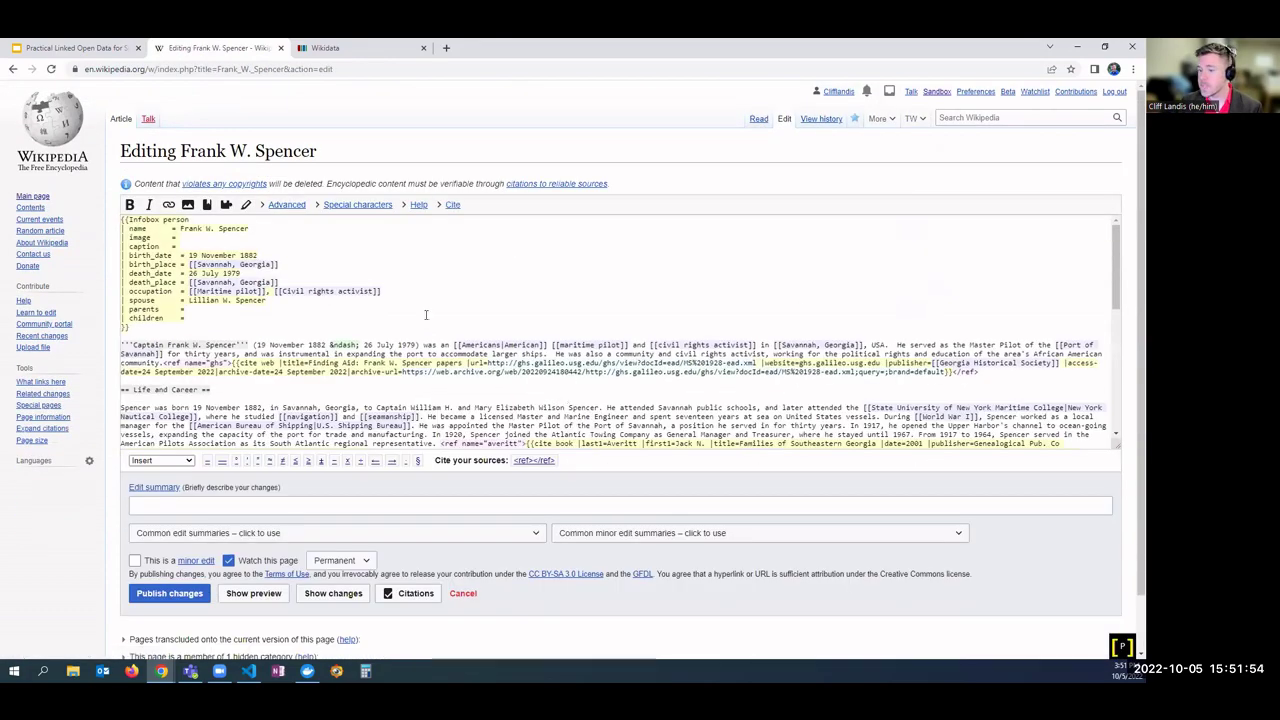
pyautogui.scroll(-10, 425, 315)
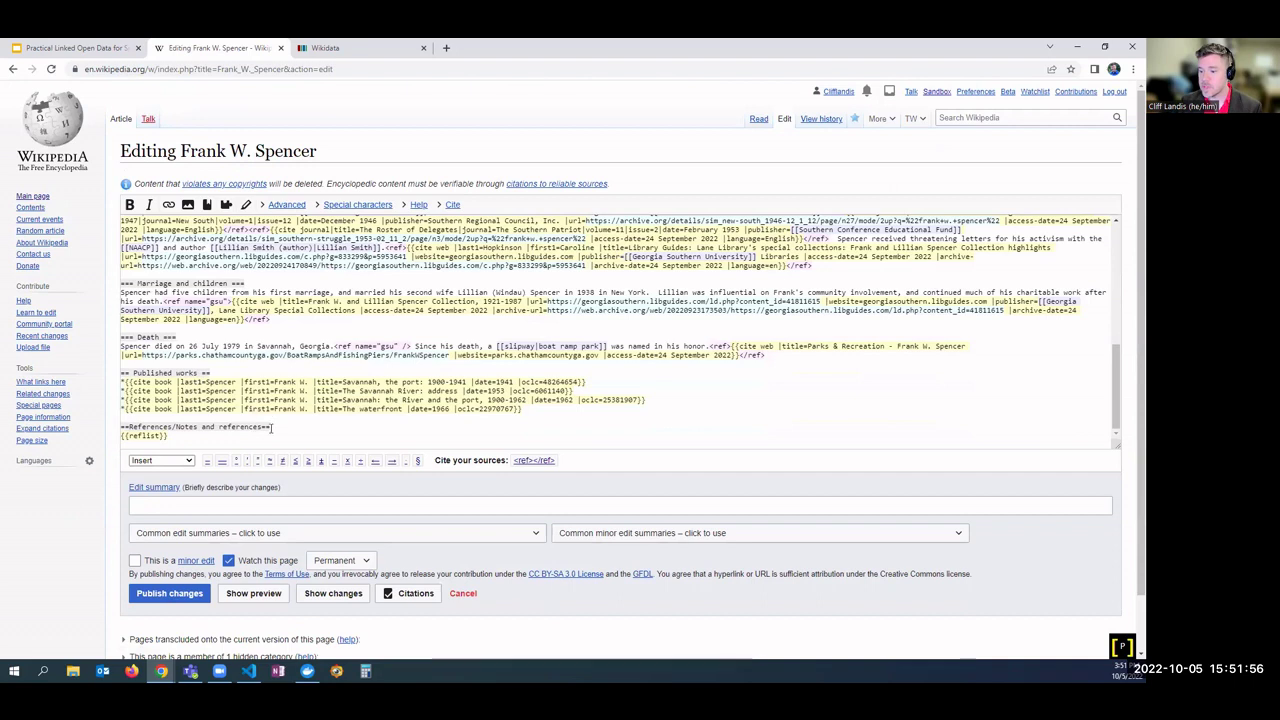
pyautogui.press('Return')
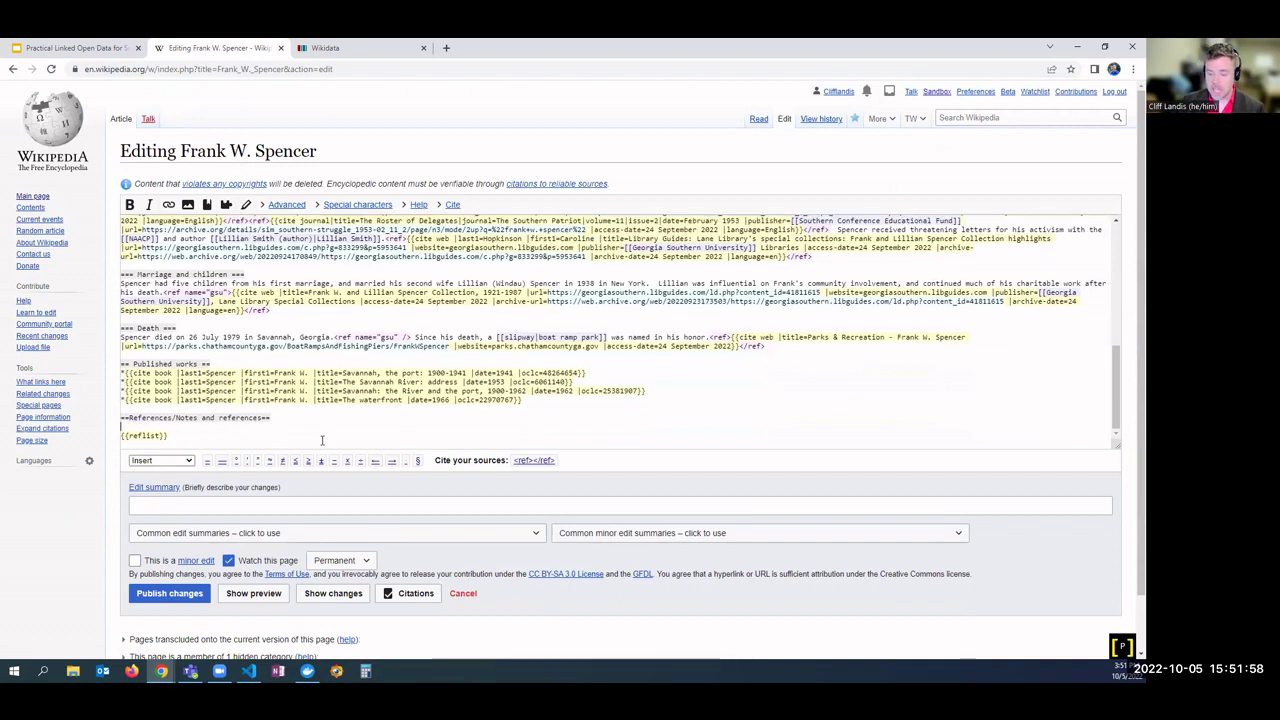
pyautogui.write('{{archival records')
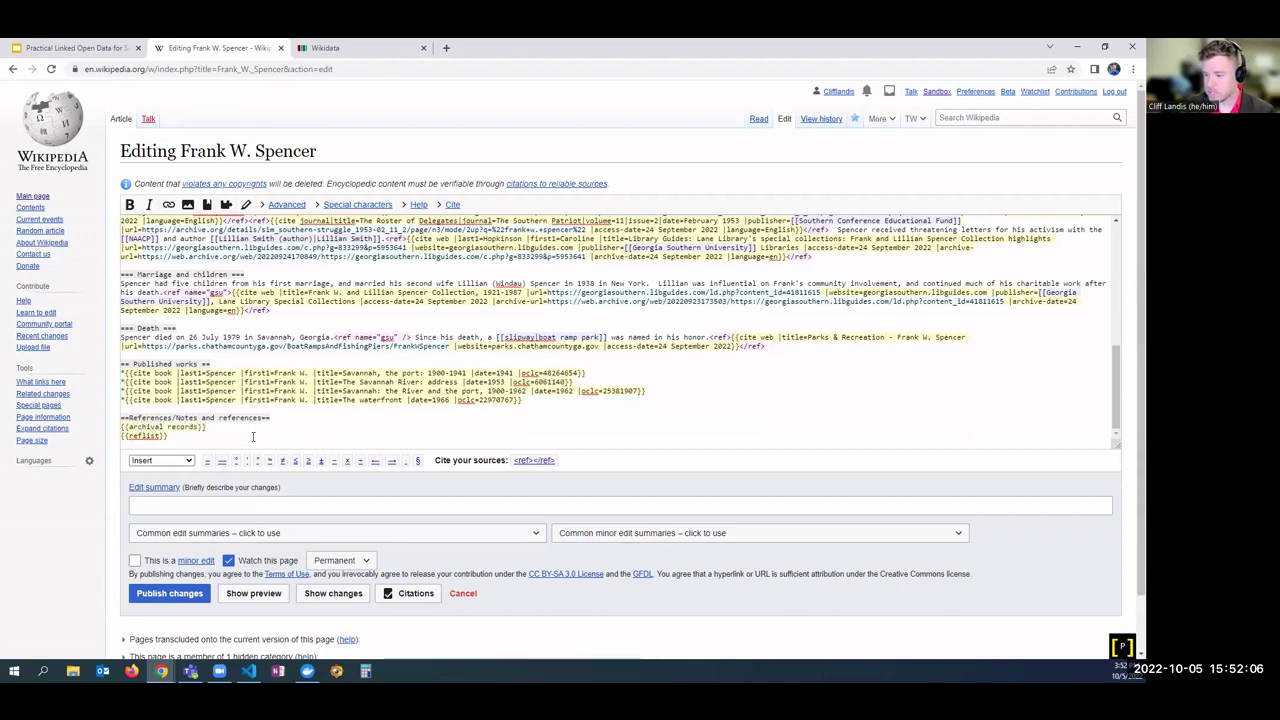
pyautogui.moveTo(239, 437); pyautogui.dragTo(210, 427)
pyautogui.hotkey('ctrl', 'c')
# Publish as a minor edit with a summary about adding the archival records template.
pyautogui.click(179, 507)
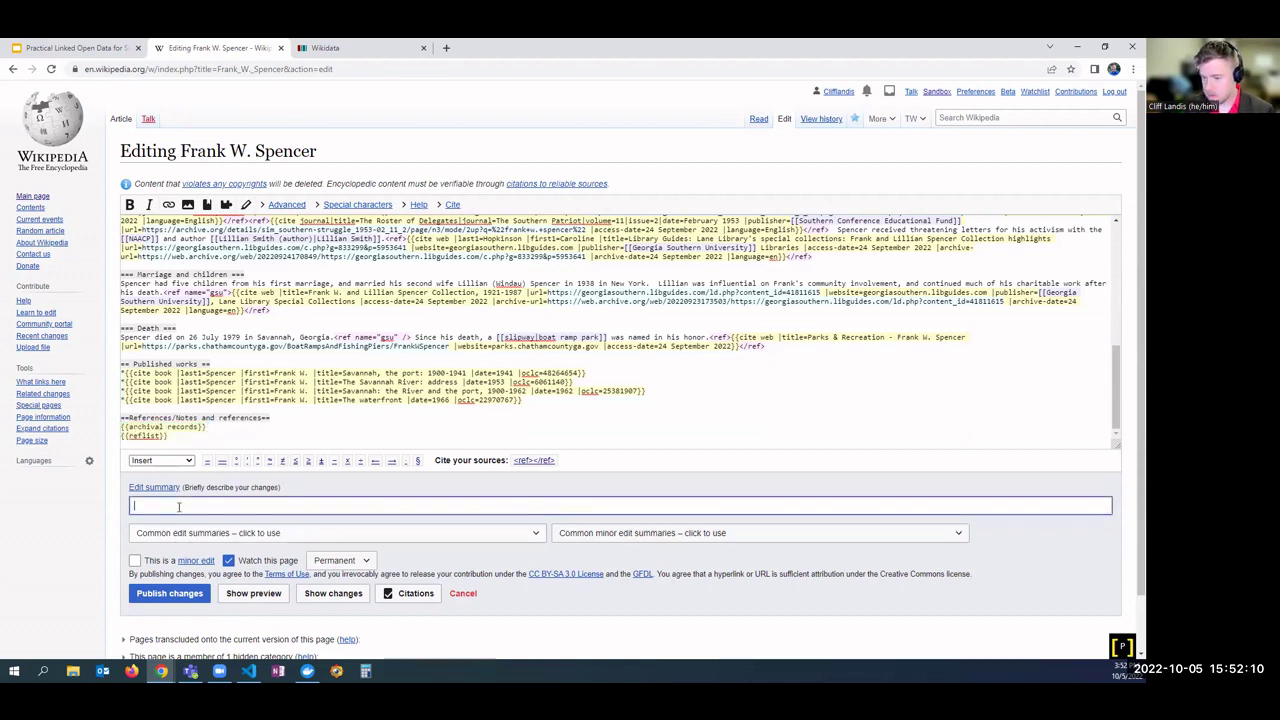
pyautogui.write('adding fhe')
pyautogui.hotkey('ctrl', 'v')
pyautogui.write('template')
pyautogui.click(134, 561)
pyautogui.click(170, 594)
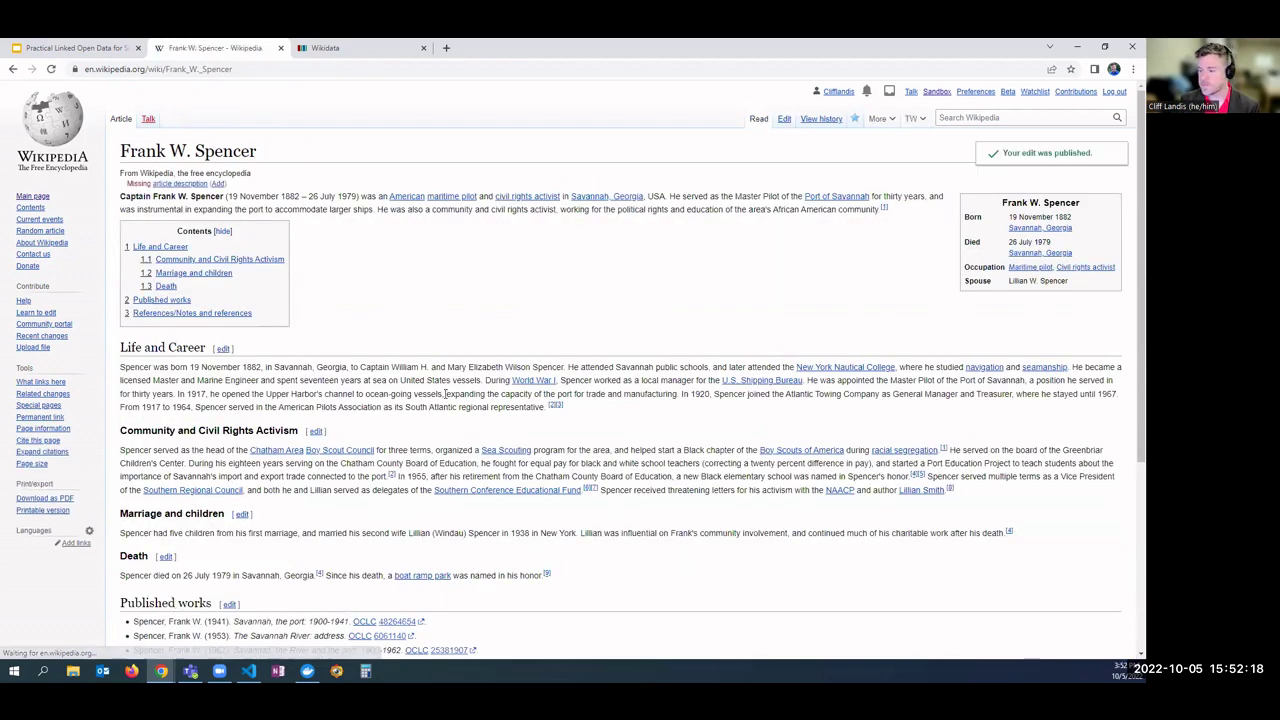
# Check the Archives at box by the References section, then return to the Wikidata tab.
pyautogui.scroll(-3, 420, 400)
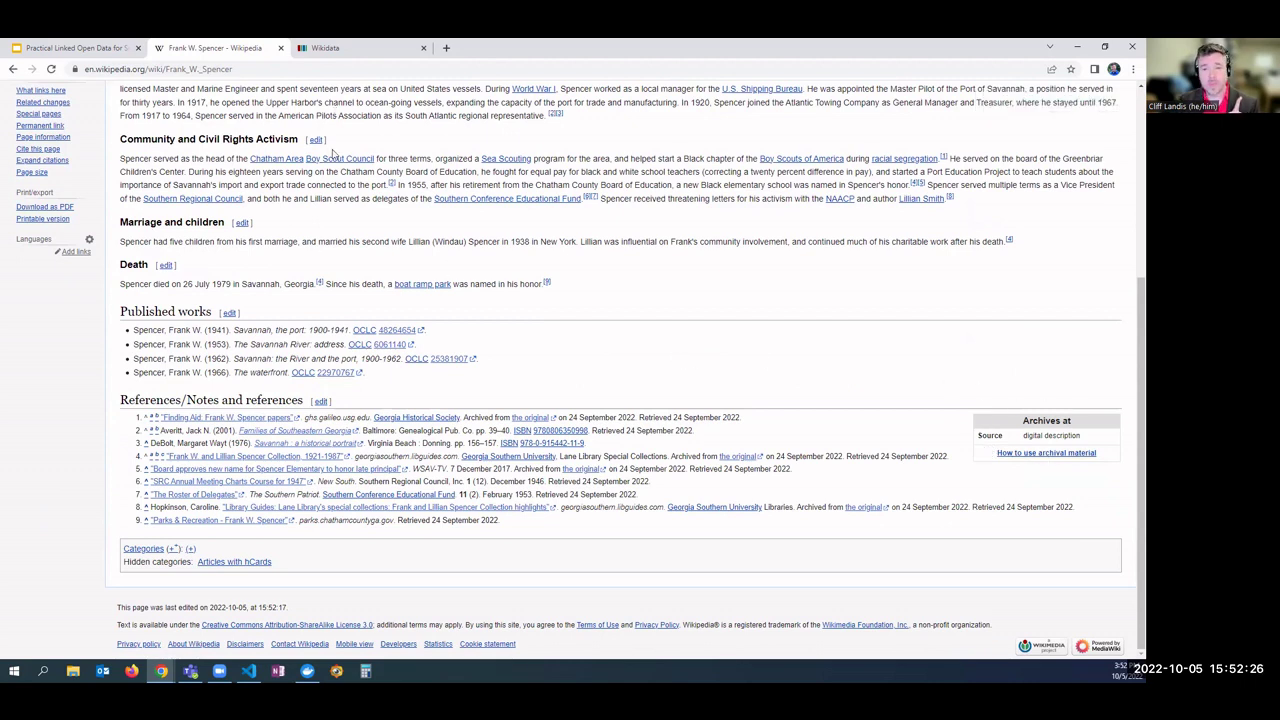
pyautogui.moveTo(331, 160)
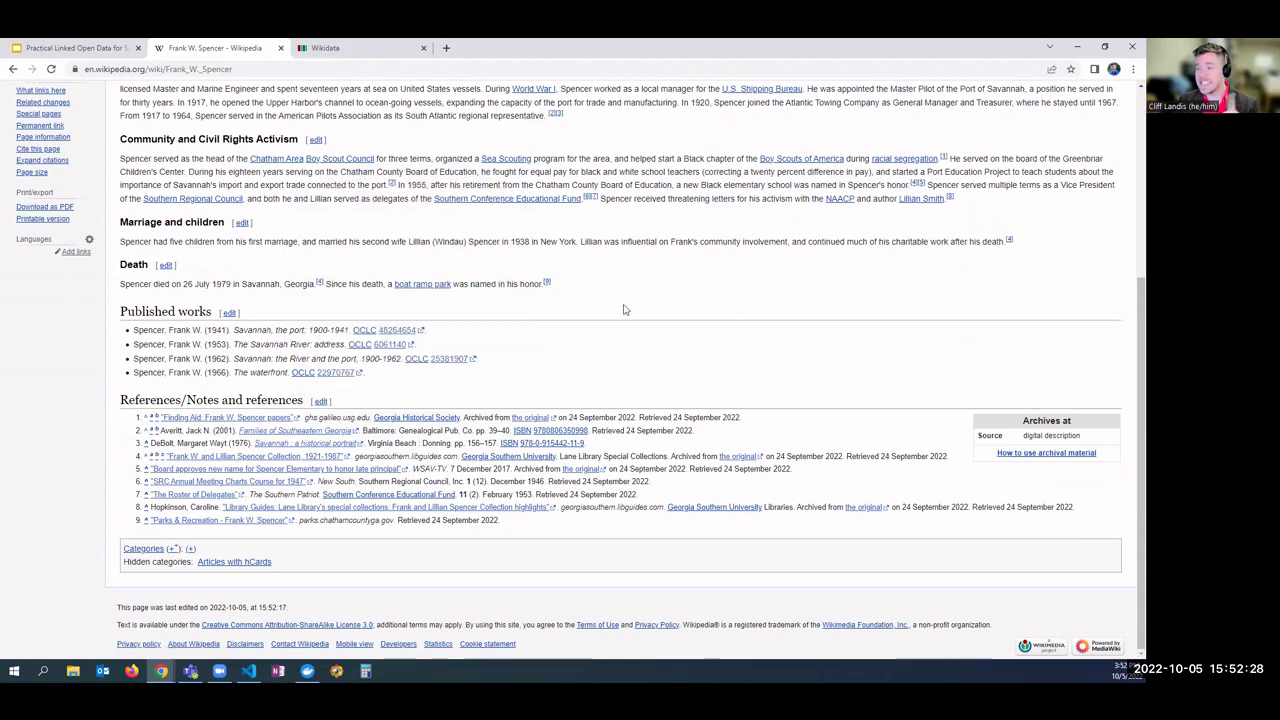
pyautogui.click(330, 47)
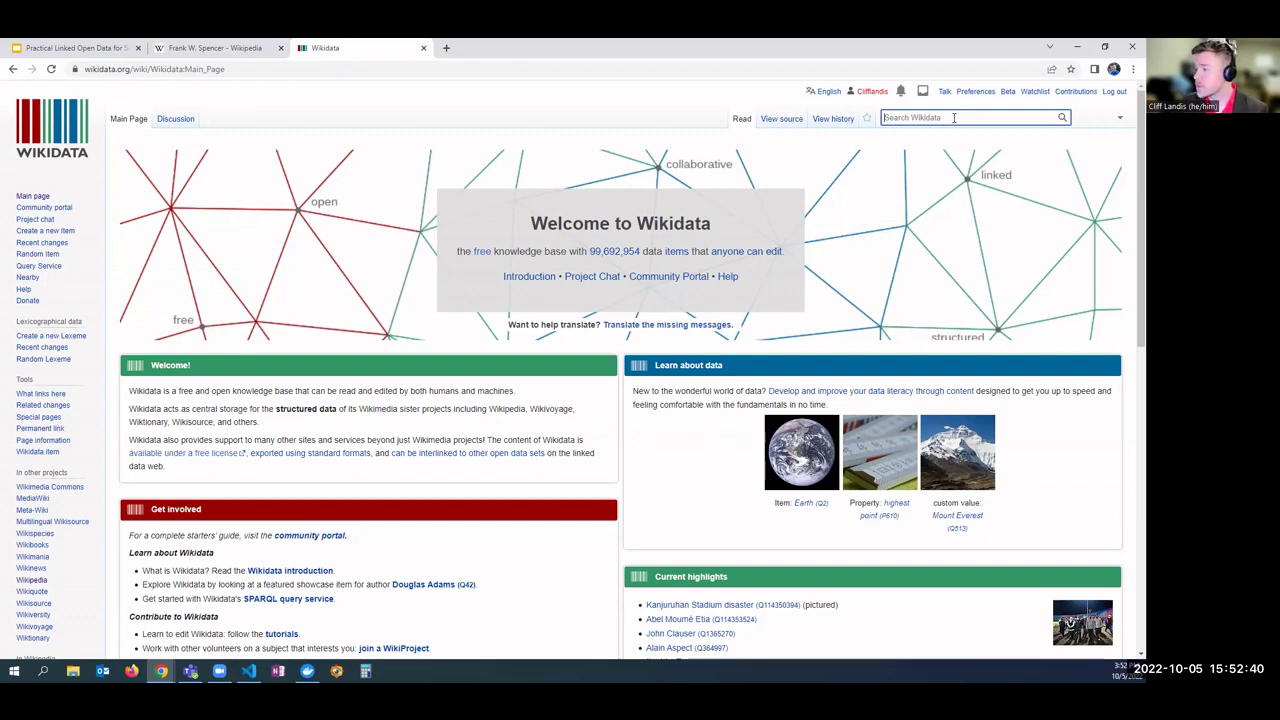
# Open Frank W. Spencer's item and add an English Wikipedia sitelink to 'Frank W. Spencer'.
pyautogui.write('frank w. spencer')
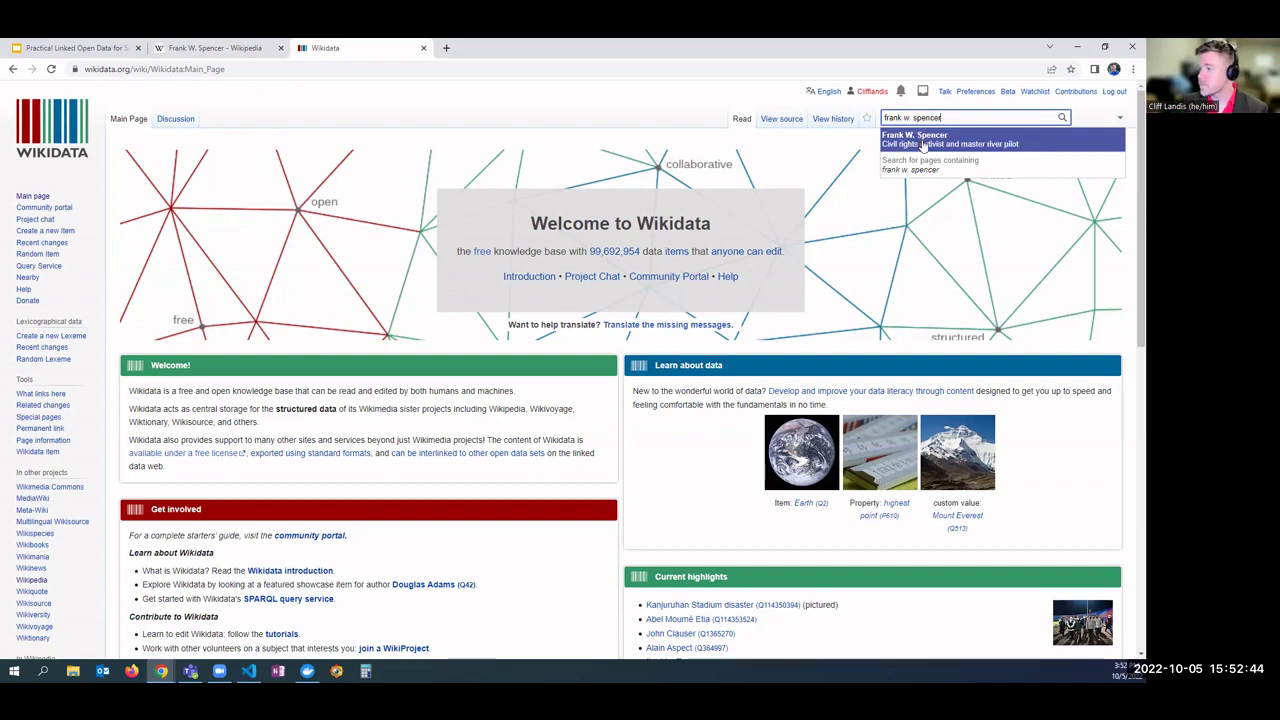
pyautogui.click(922, 146)
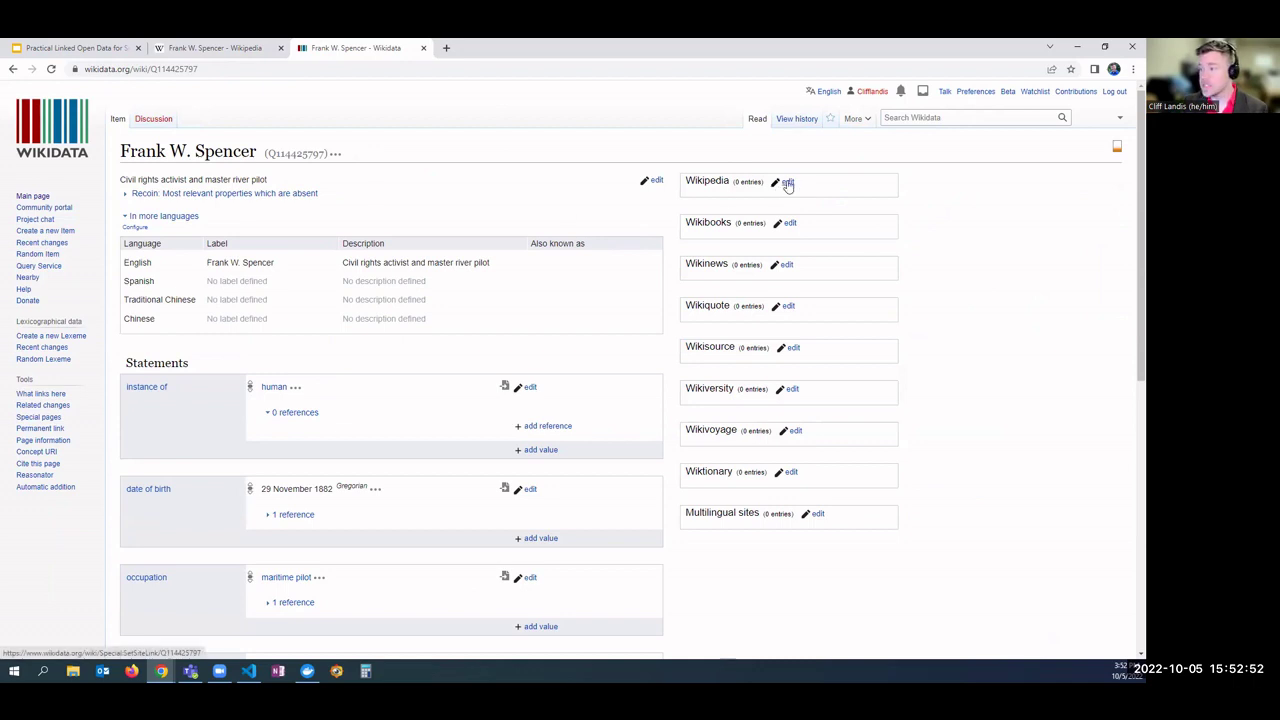
pyautogui.click(787, 183)
pyautogui.moveTo(260, 152); pyautogui.dragTo(122, 150)
pyautogui.hotkey('ctrl', 'c')
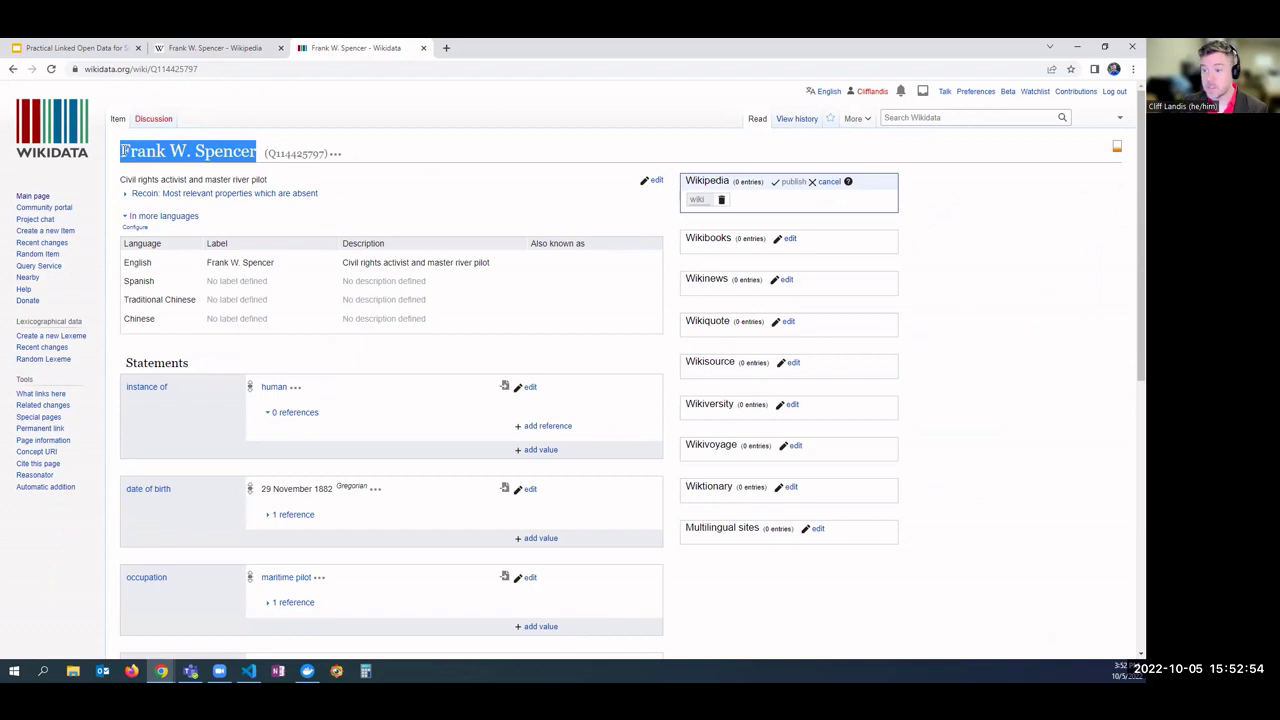
pyautogui.click(697, 199)
pyautogui.write('en')
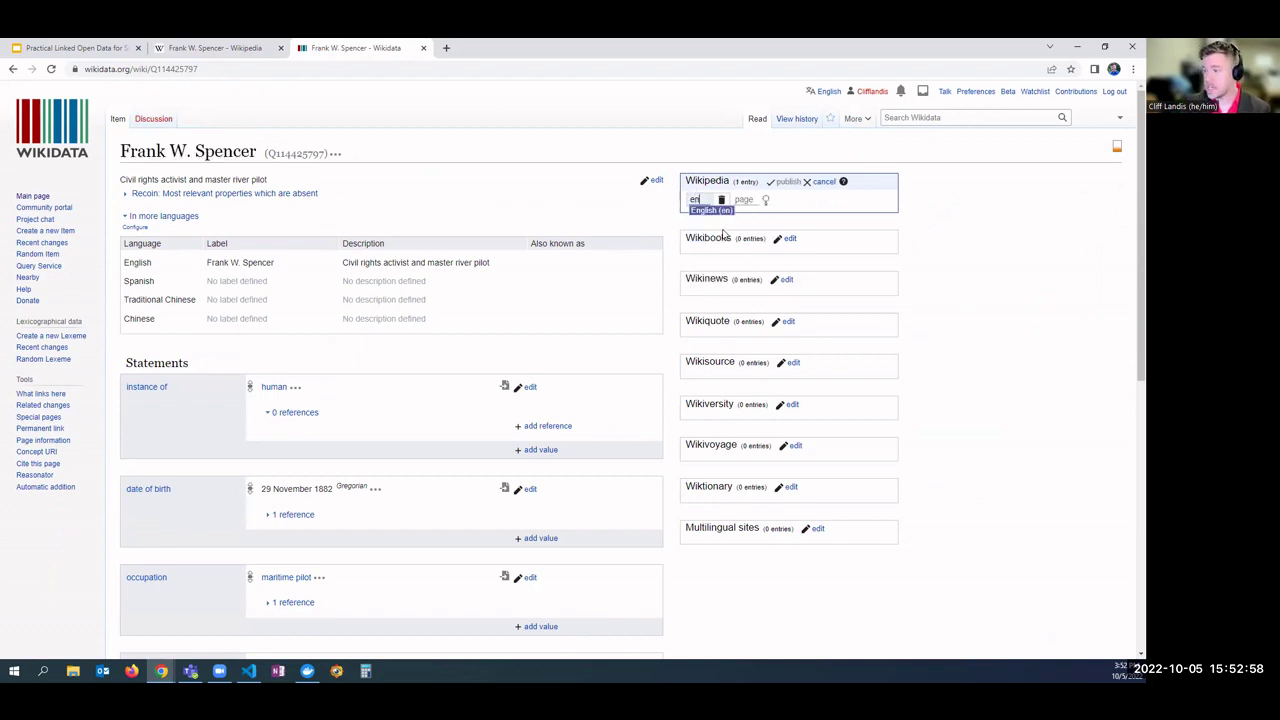
pyautogui.click(710, 211)
pyautogui.click(745, 199)
pyautogui.hotkey('ctrl', 'v')
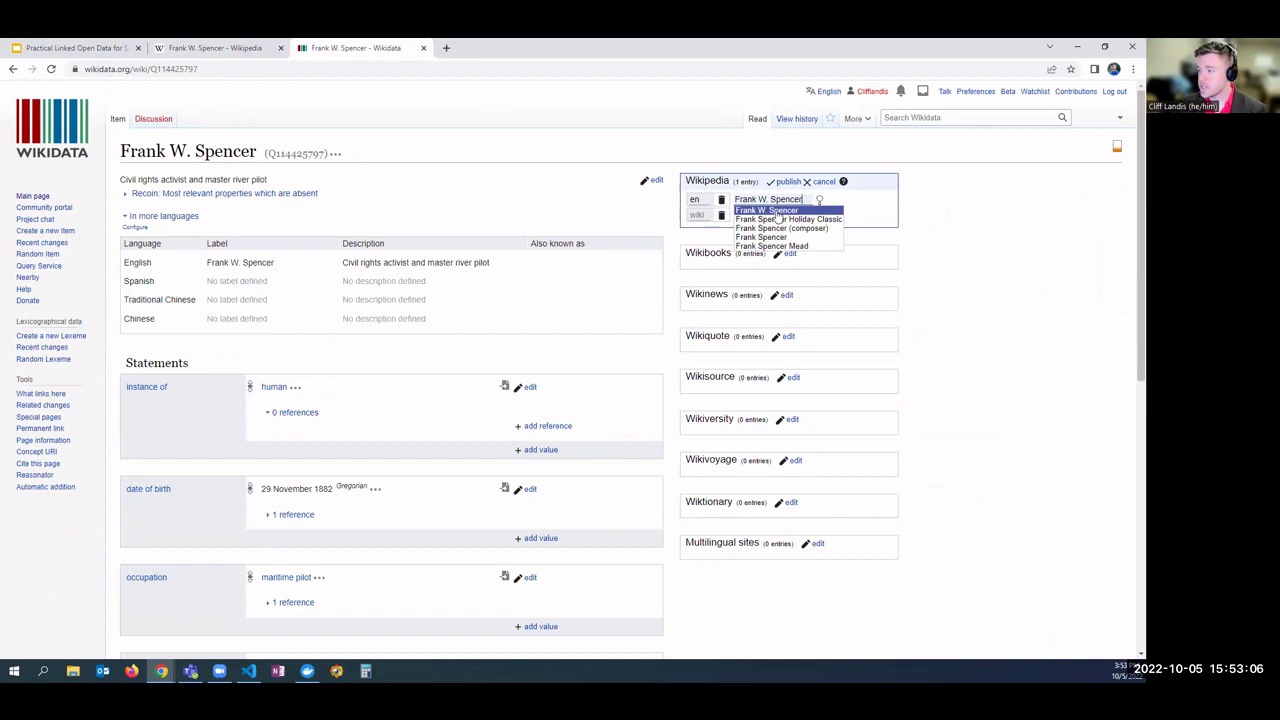
pyautogui.click(777, 212)
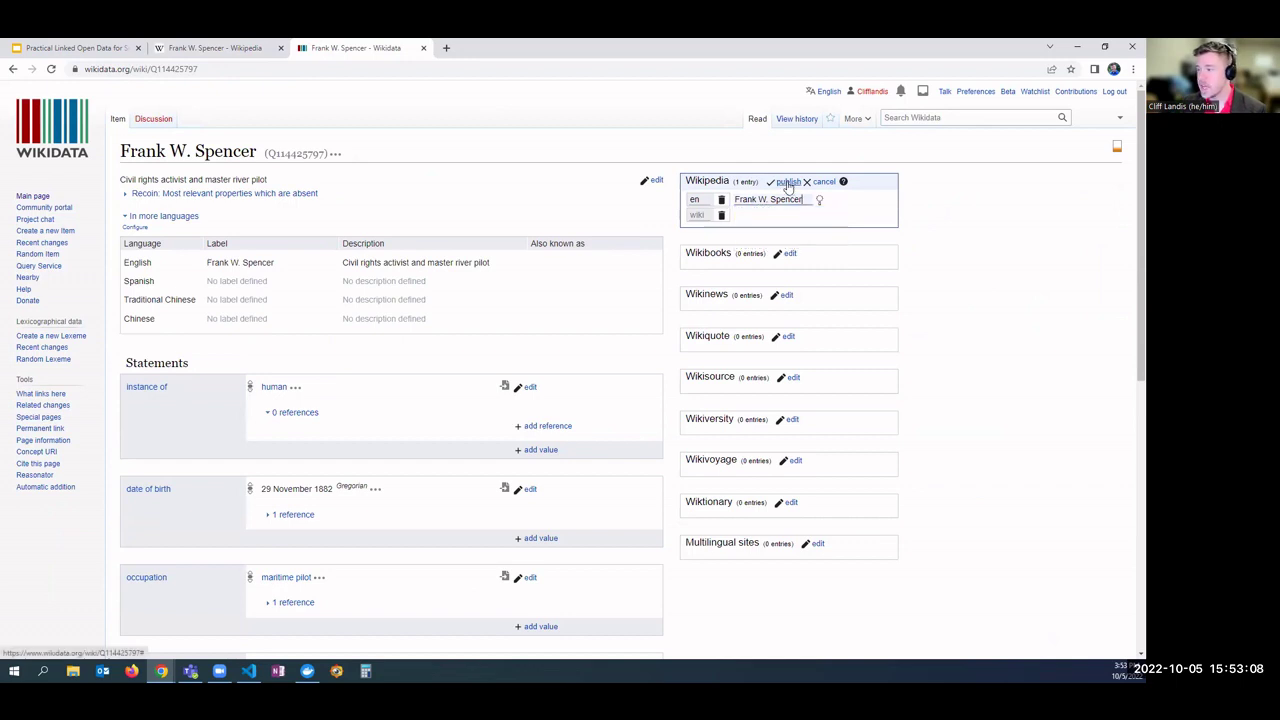
pyautogui.click(788, 182)
# Review the item's archives at statement and its finding aid URL.
pyautogui.scroll(-3, 932, 296)
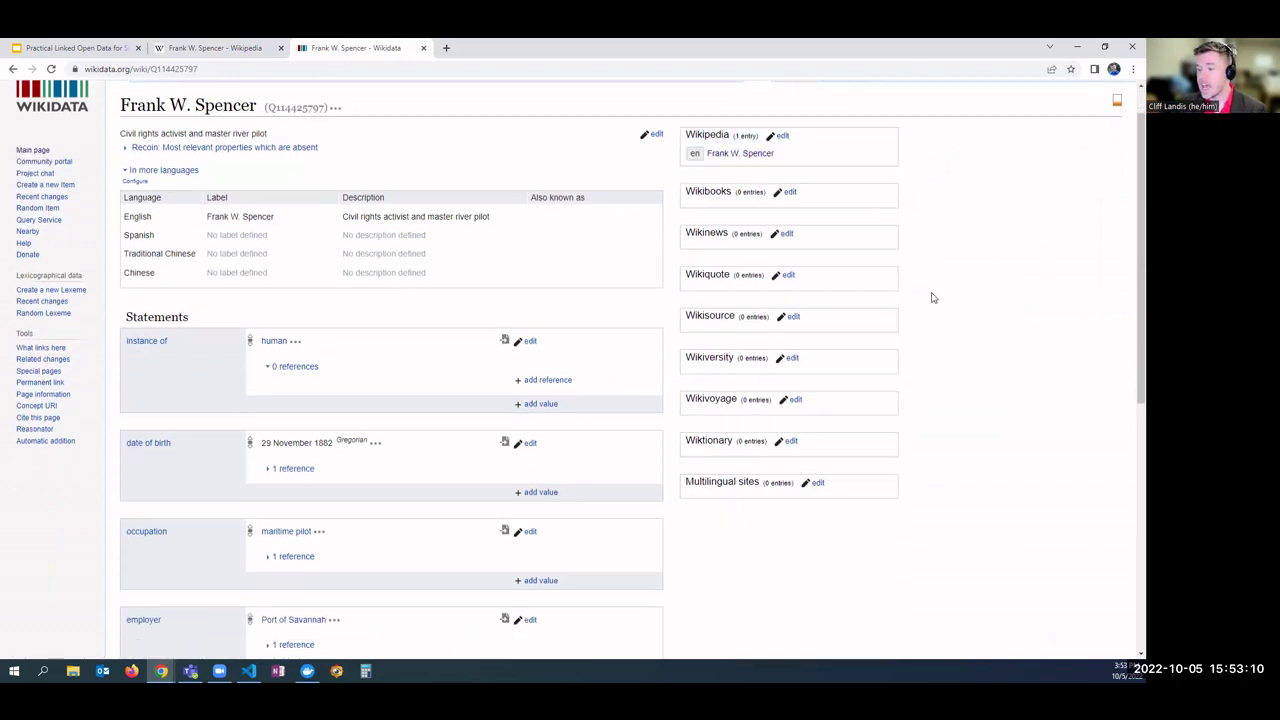
pyautogui.scroll(-1, 814, 297)
pyautogui.scroll(1, 814, 297)
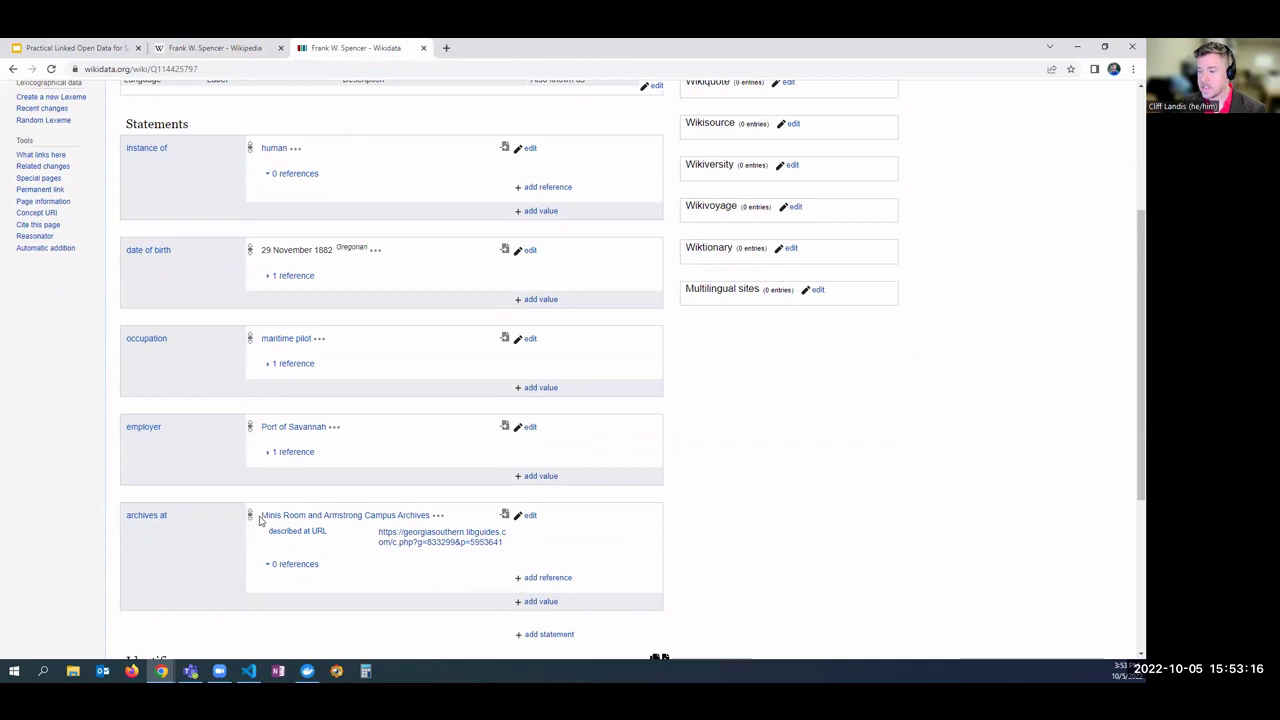
pyautogui.moveTo(259, 515); pyautogui.dragTo(507, 548)
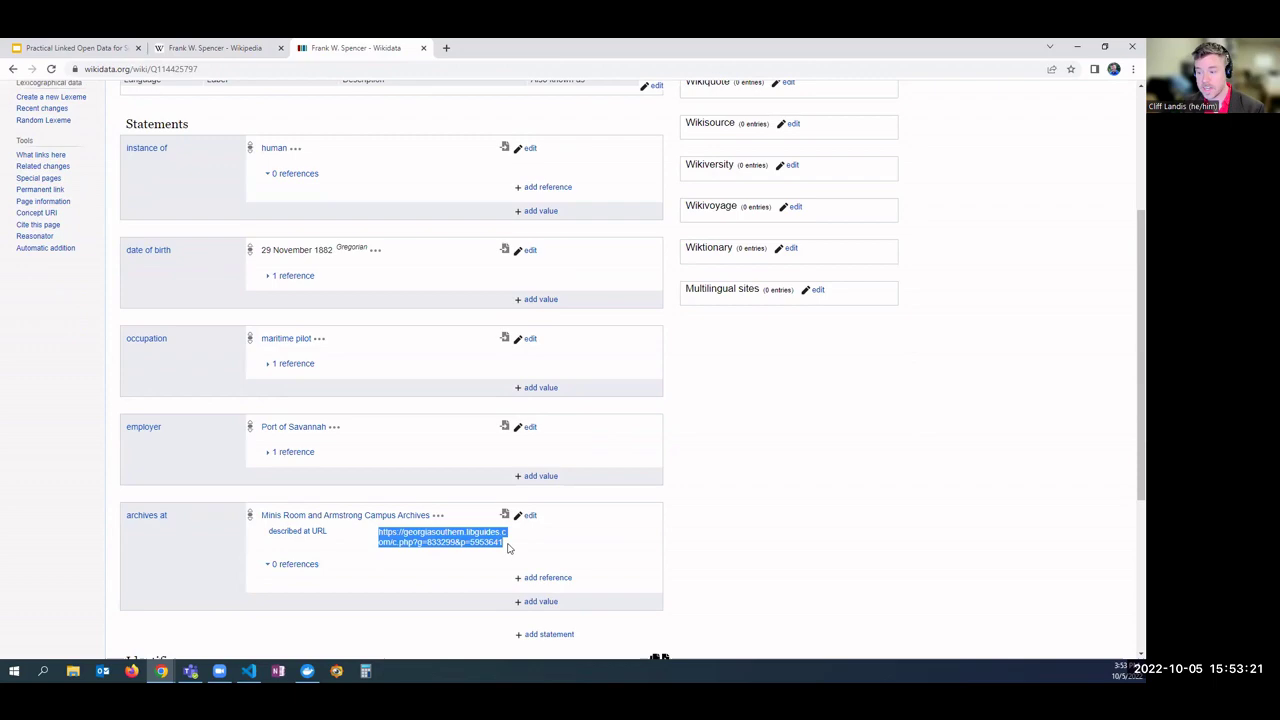
pyautogui.click(522, 604)
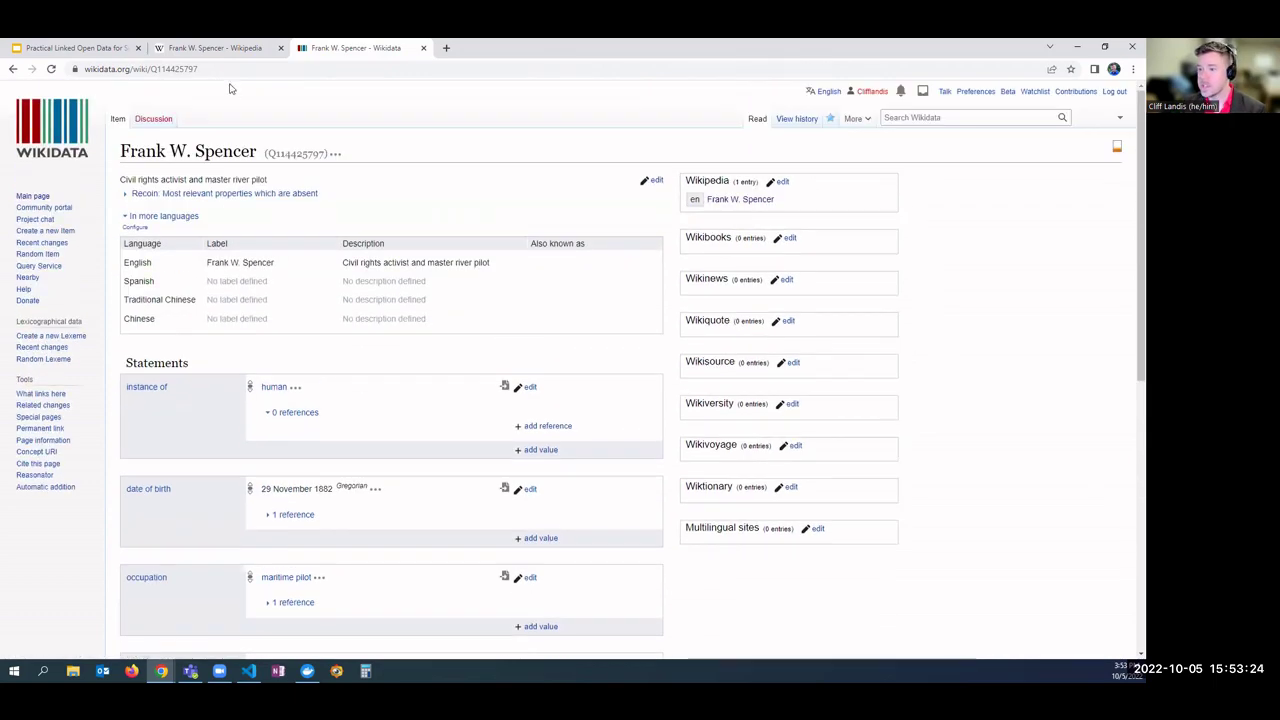
# Reload Frank W. Spencer's Wikipedia article with F5 and check the updated Archives at box.
pyautogui.click(200, 54)
pyautogui.scroll(1, 638, 420)
pyautogui.scroll(3, 641, 483)
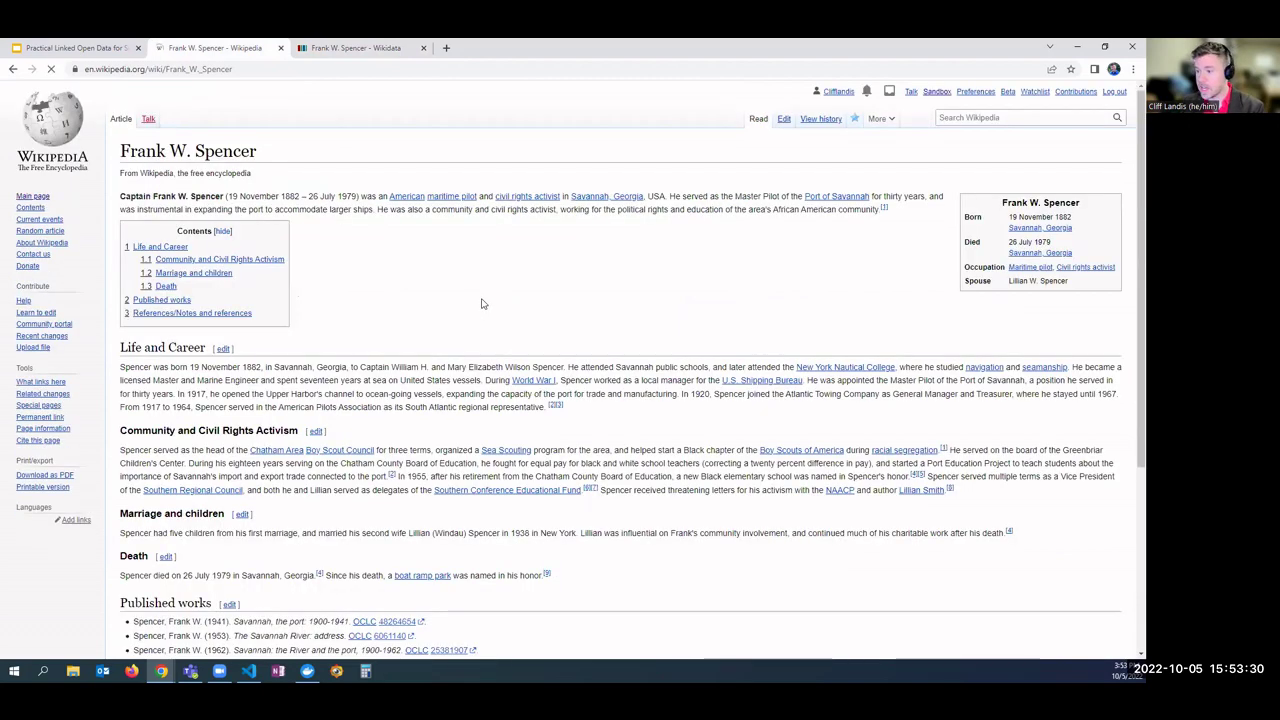
pyautogui.scroll(-5, 500, 336)
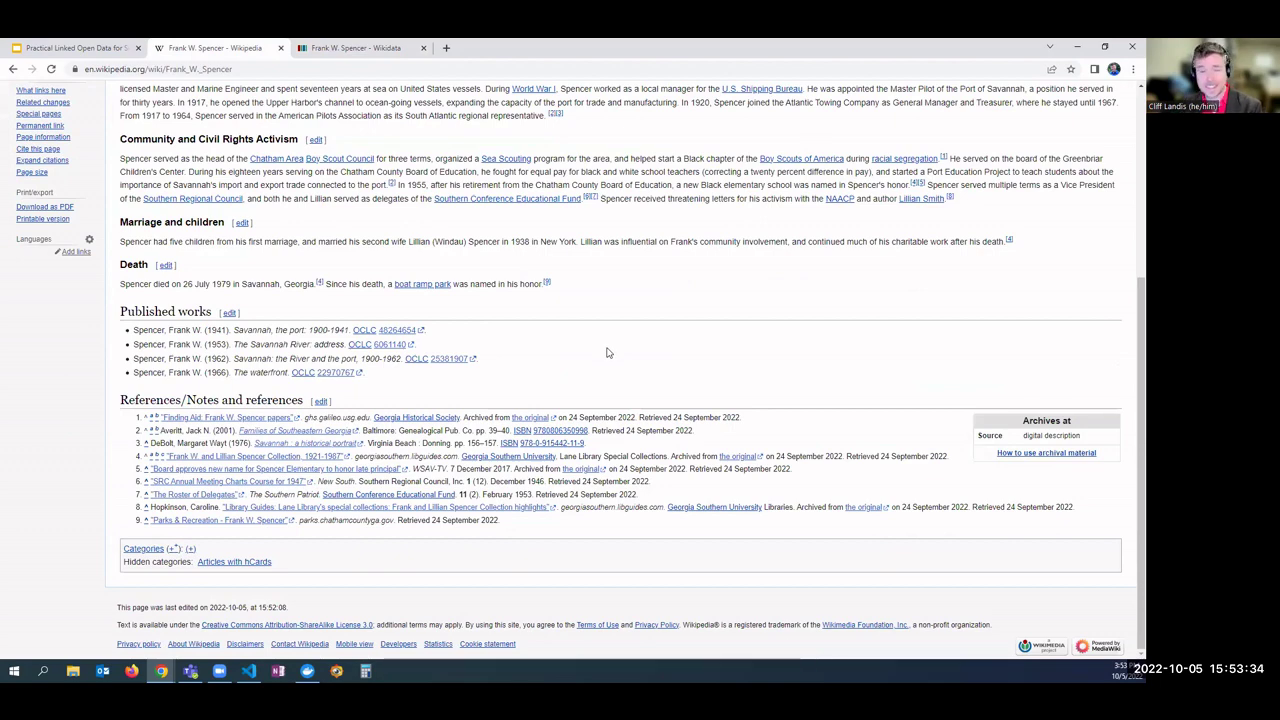
pyautogui.press('F5')
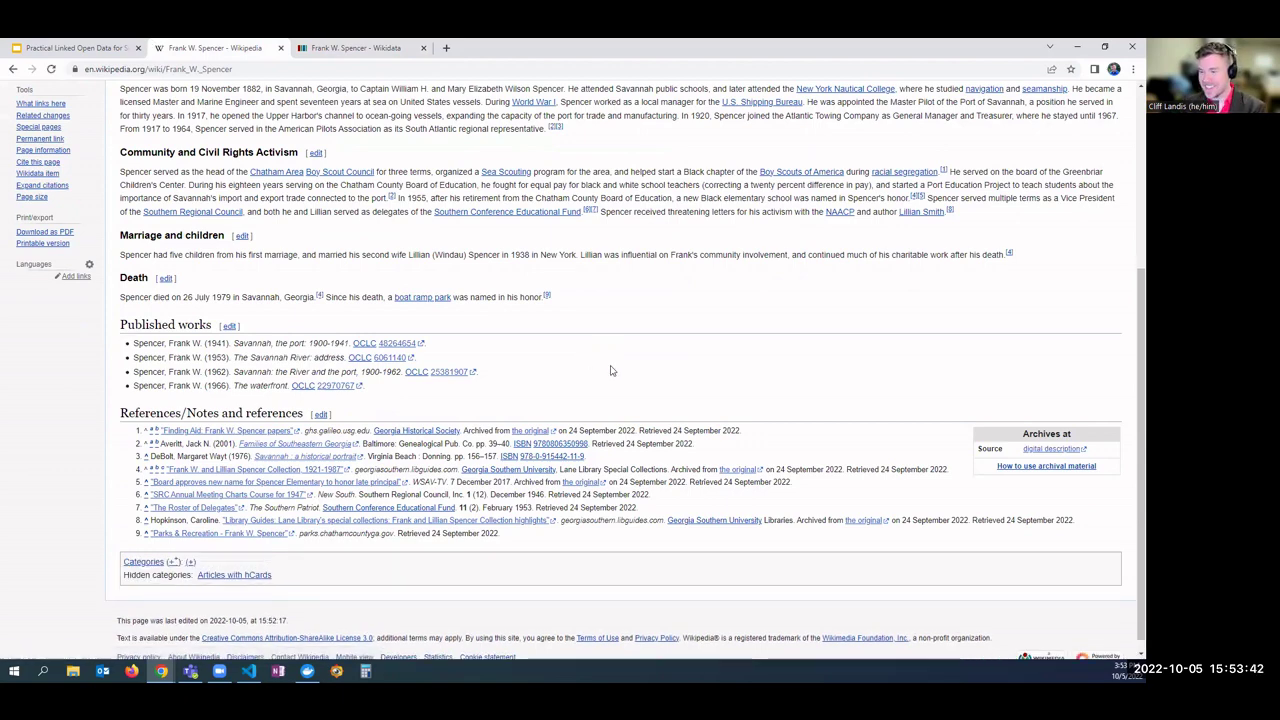
pyautogui.scroll(3, 608, 368)
pyautogui.scroll(2, 590, 350)
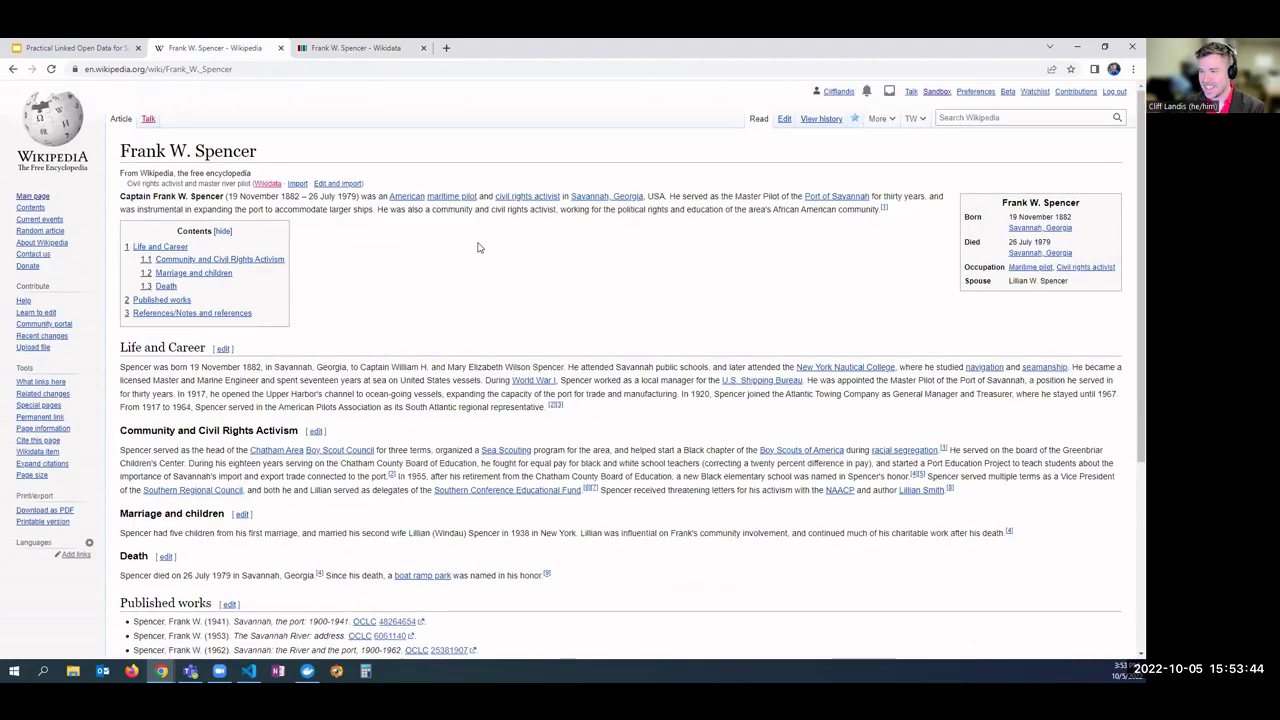
pyautogui.scroll(-2, 488, 295)
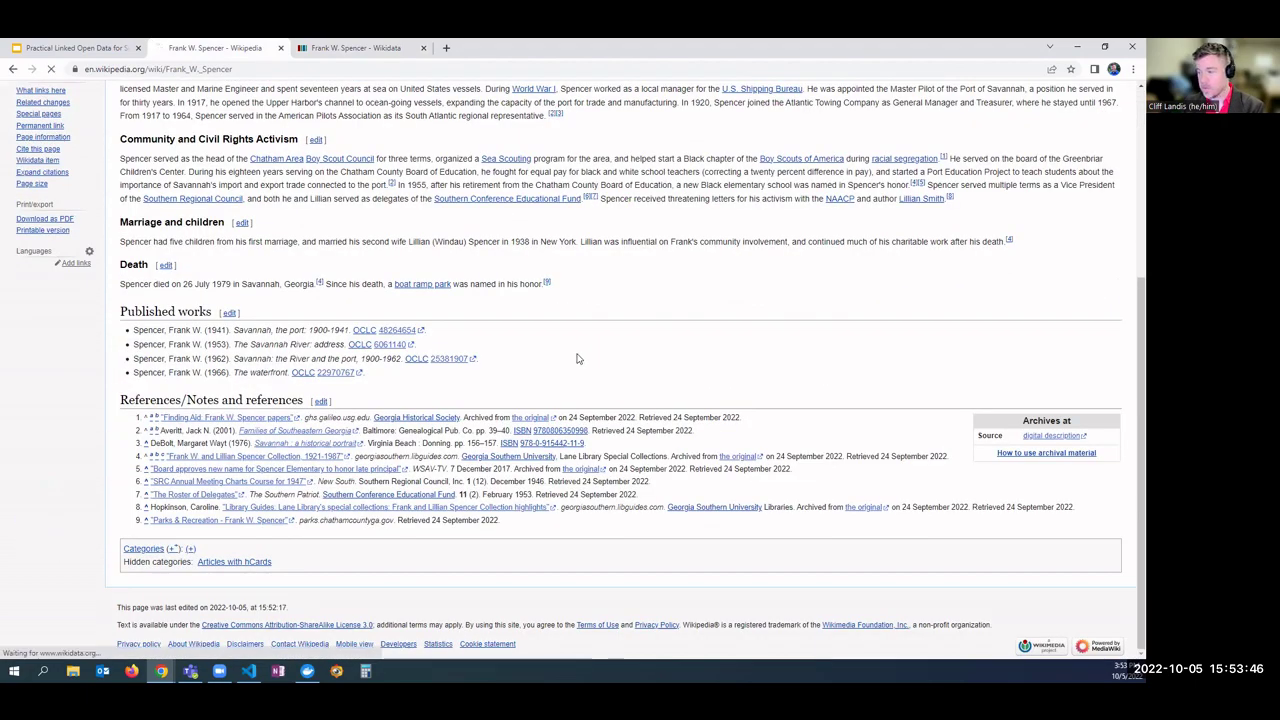
pyautogui.scroll(3, 575, 357)
pyautogui.scroll(-3, 580, 360)
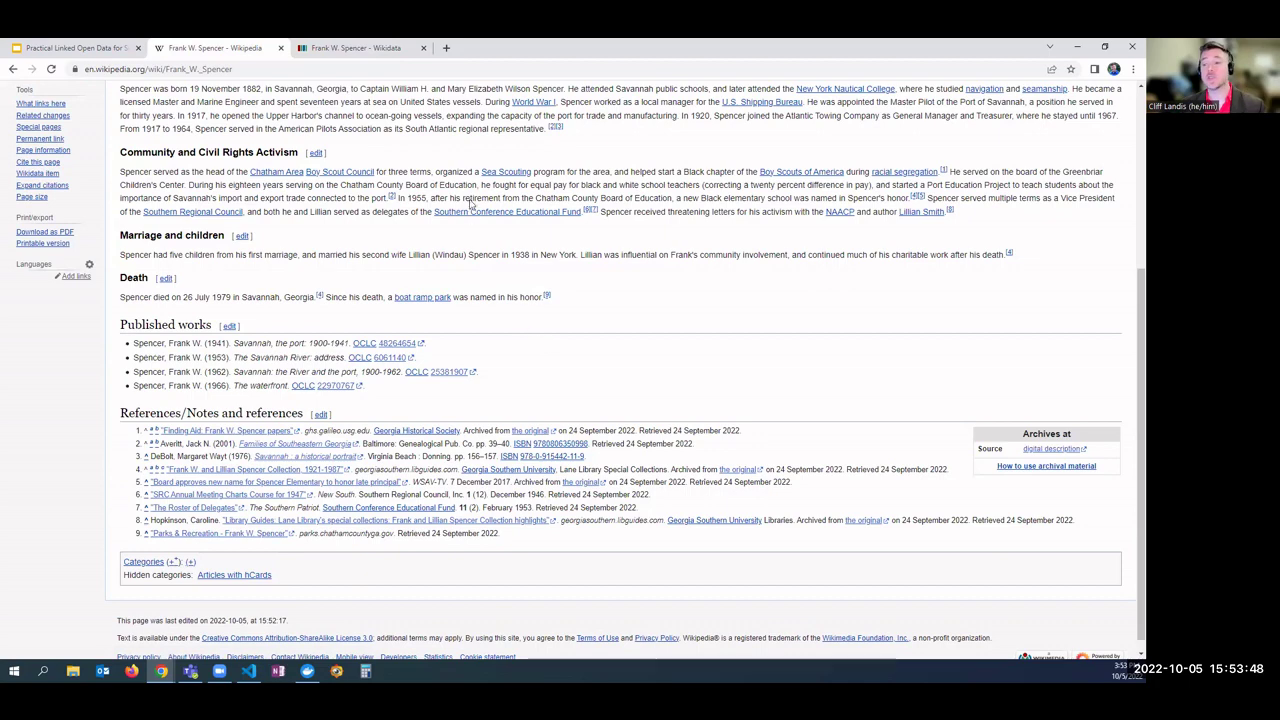
pyautogui.click(380, 52)
pyautogui.scroll(-5, 449, 323)
pyautogui.scroll(-1, 451, 325)
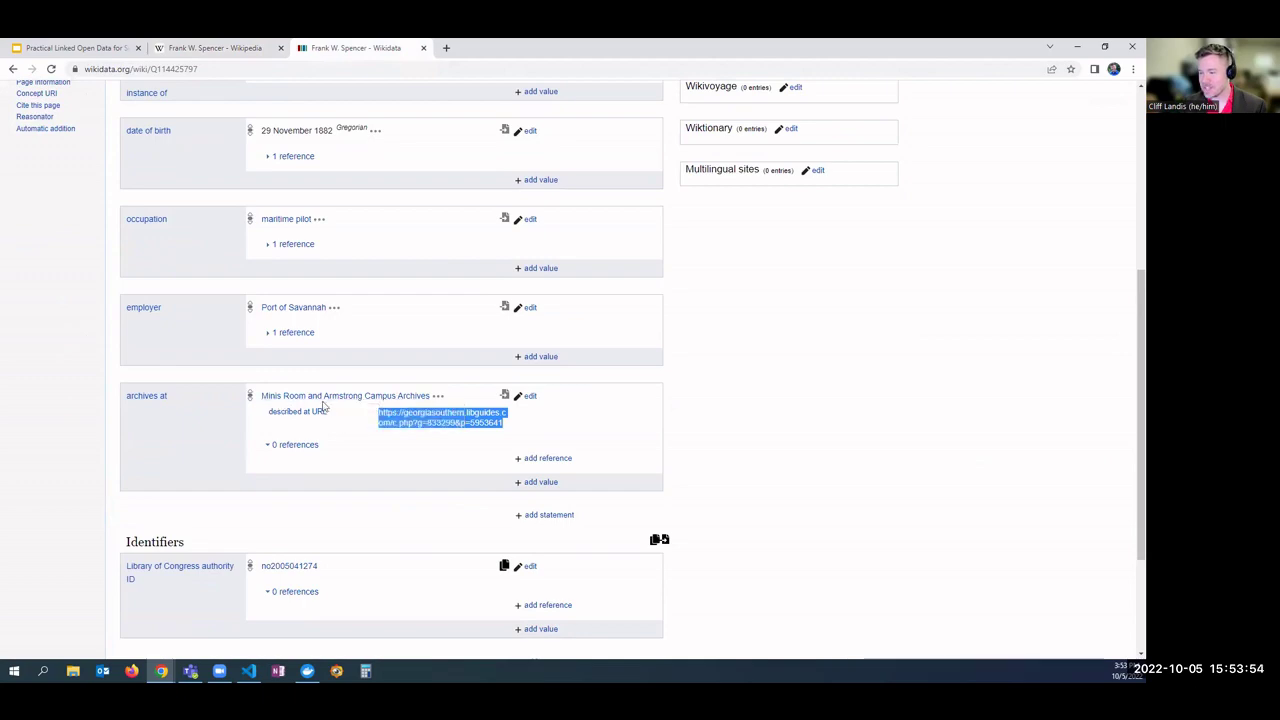
pyautogui.click(213, 47)
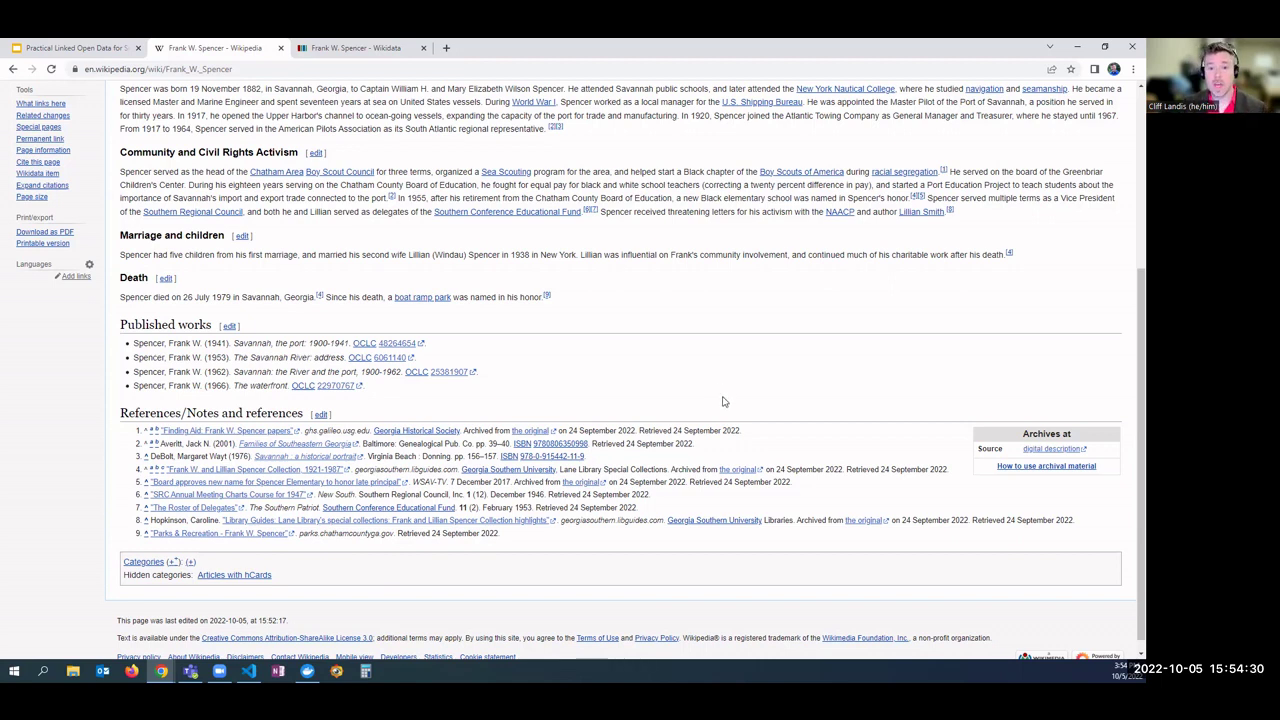
pyautogui.scroll(2, 745, 410)
pyautogui.scroll(1, 745, 410)
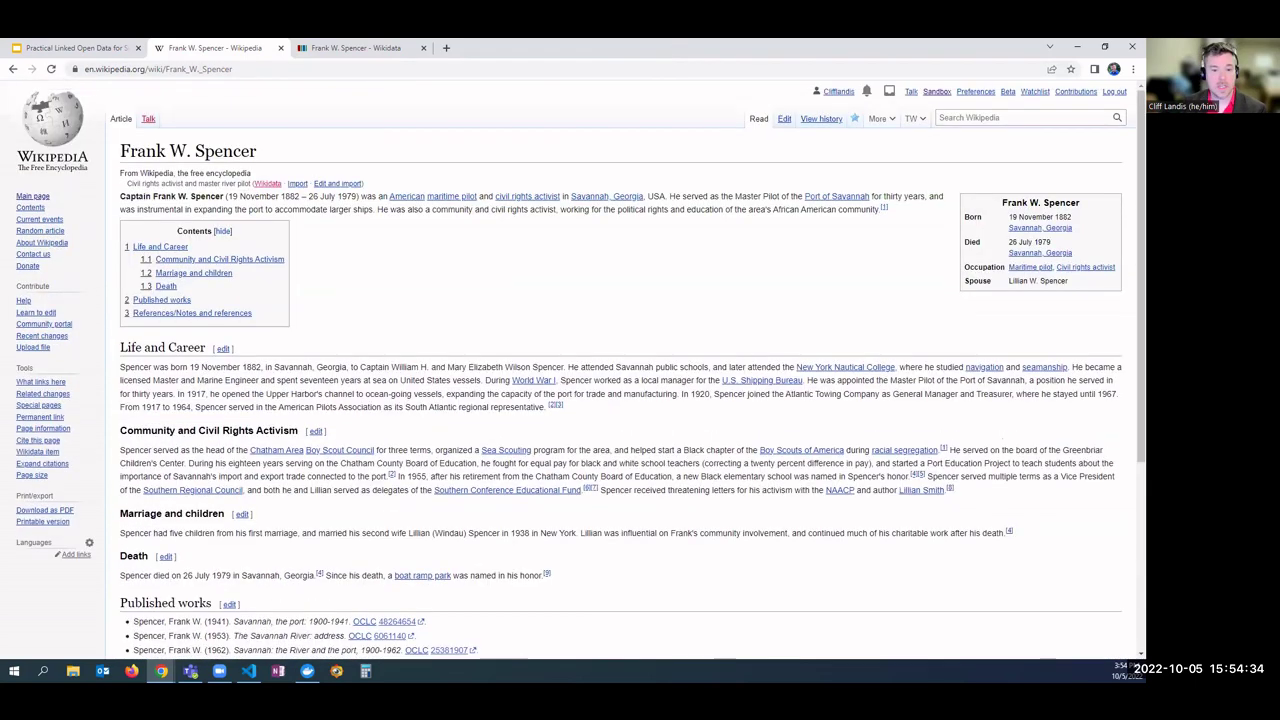
# Advance the slides past discoverability and Ways to dive more deeply to the WikiProject slide.
pyautogui.click(90, 48)
pyautogui.press('Right')
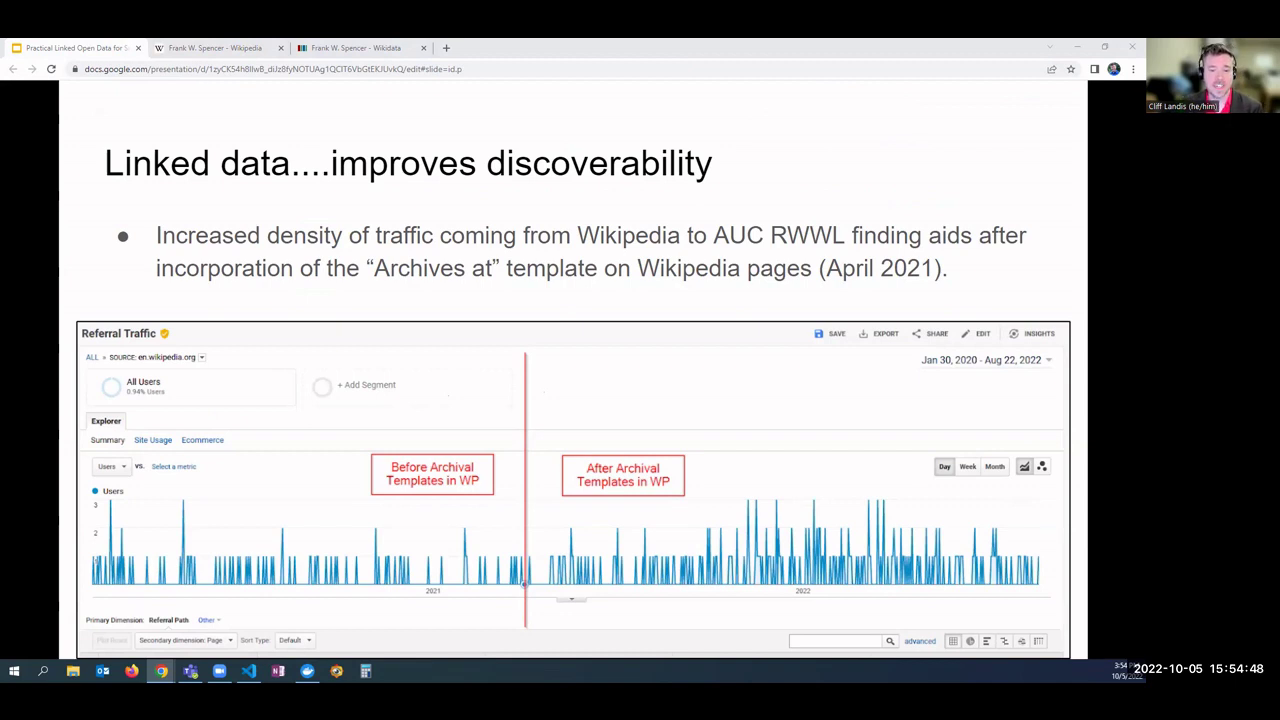
pyautogui.press('Right')
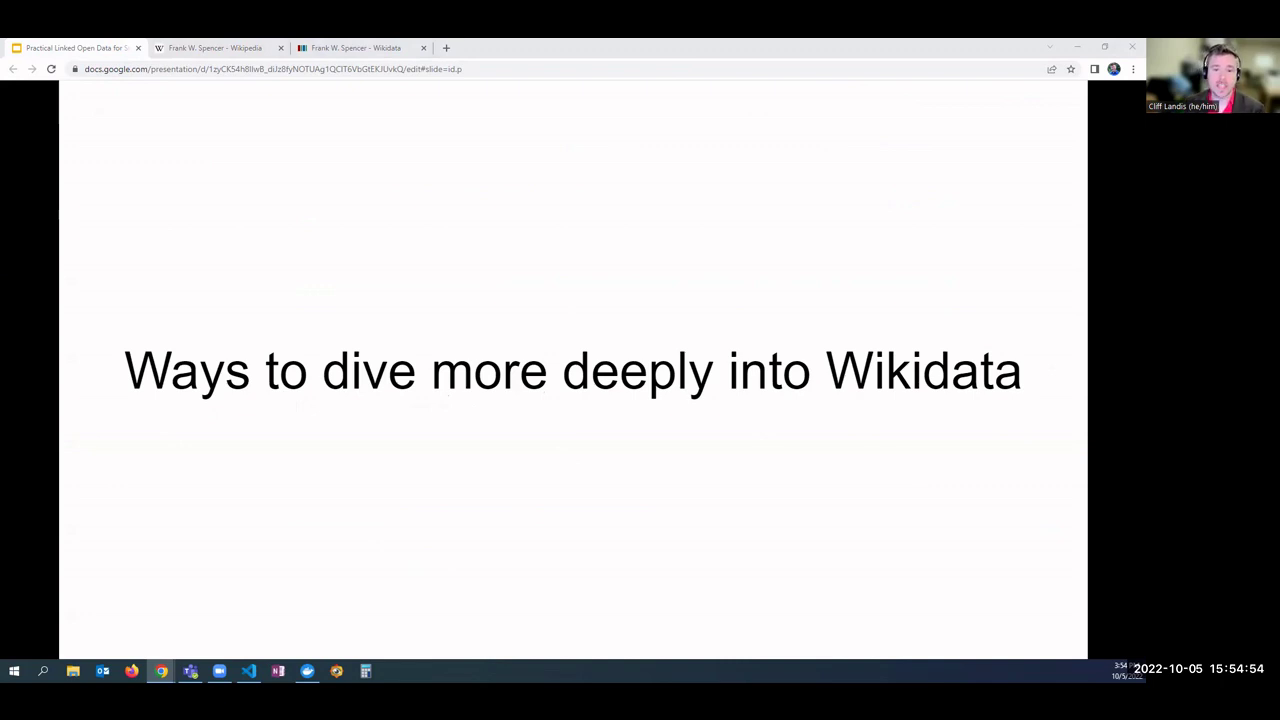
pyautogui.press('Right')
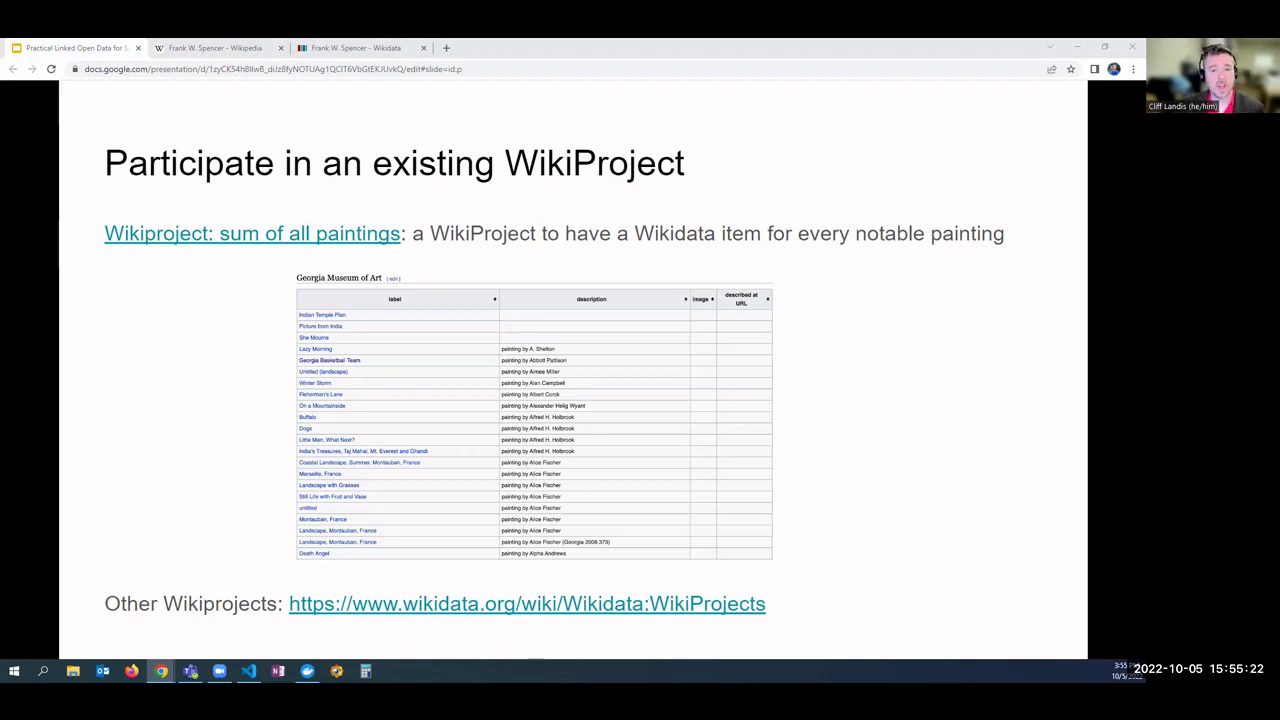
# Advance through Edit-a-thons, Scholia and Wikidata in brief to the closing Thanks! slide.
pyautogui.press('Right')
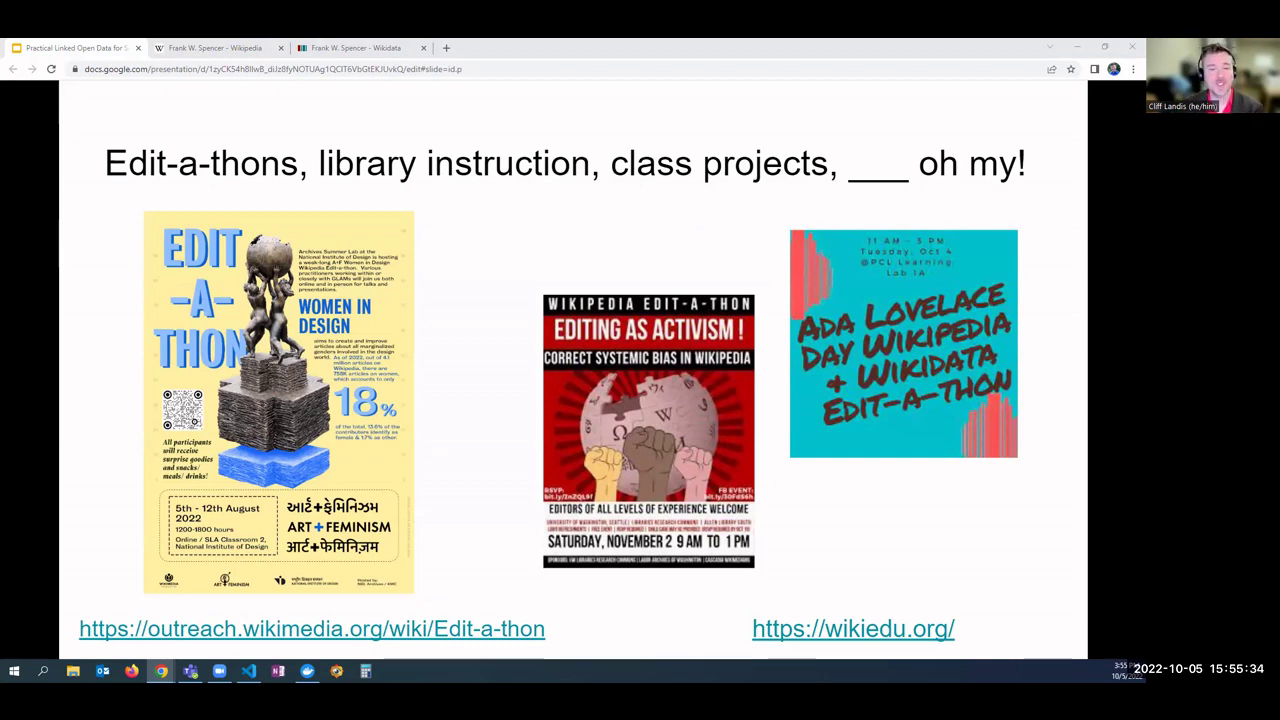
pyautogui.press('Right')
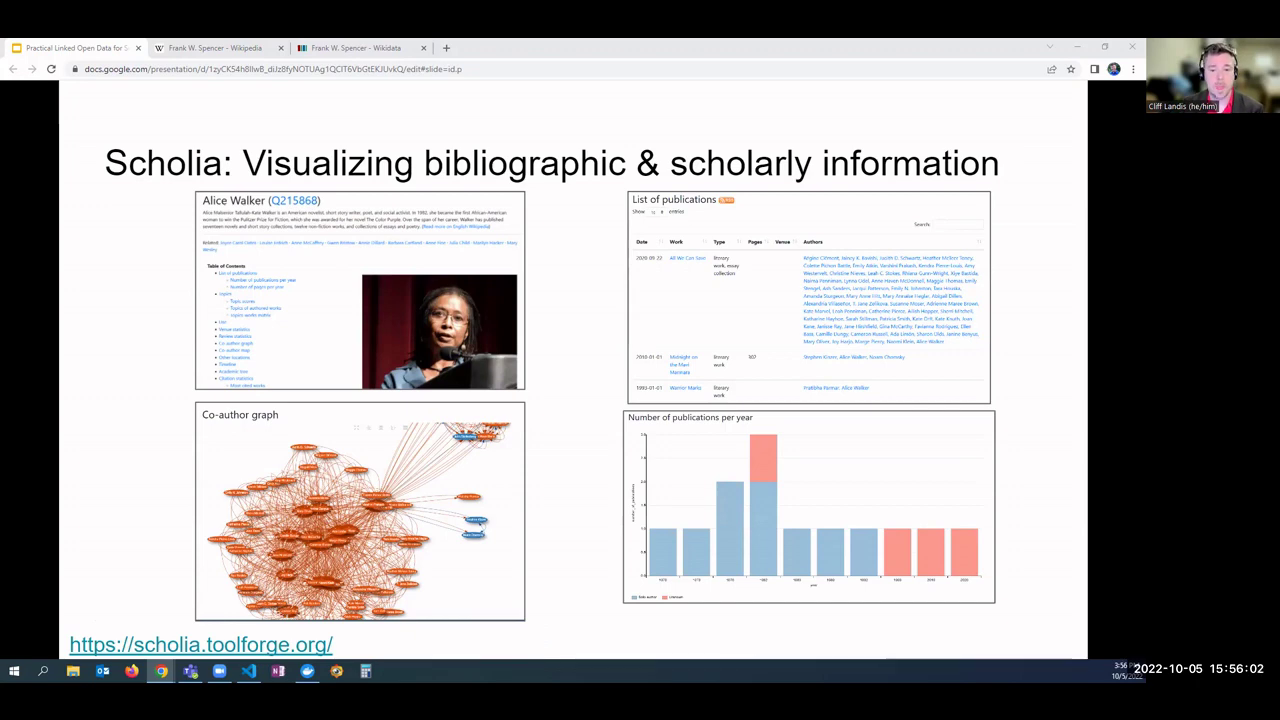
pyautogui.press('Right')
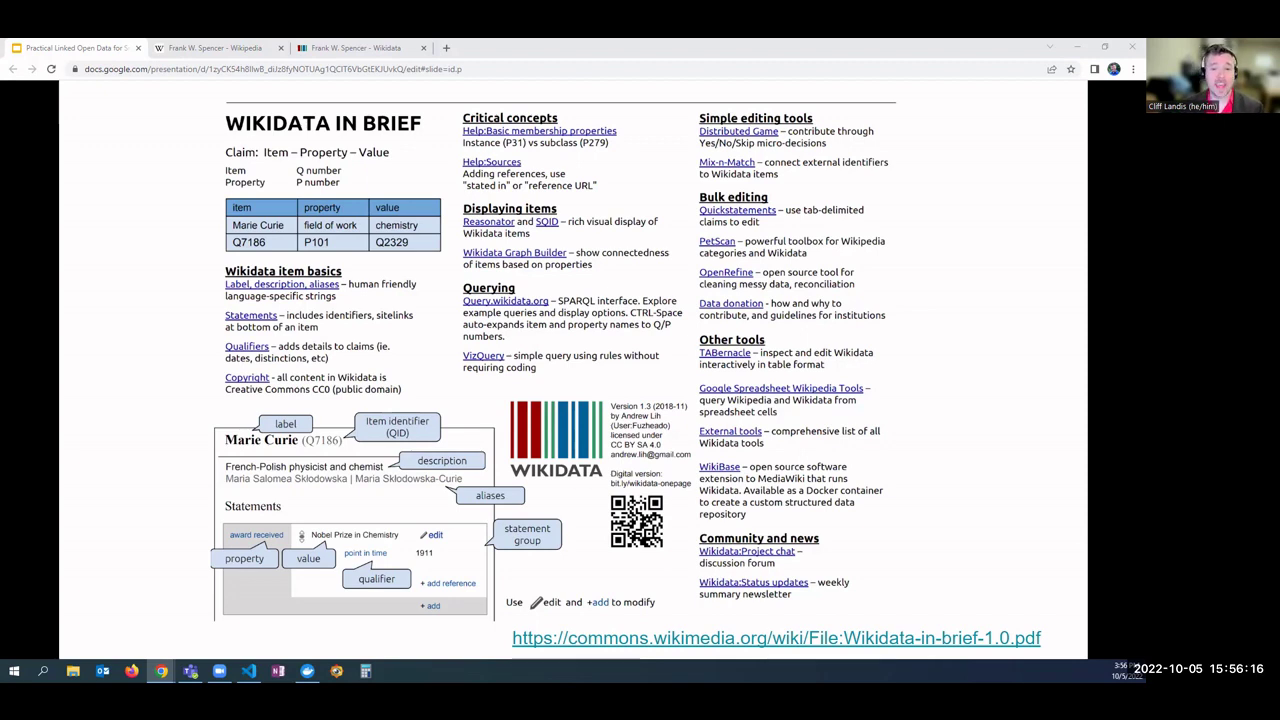
pyautogui.press('Right')
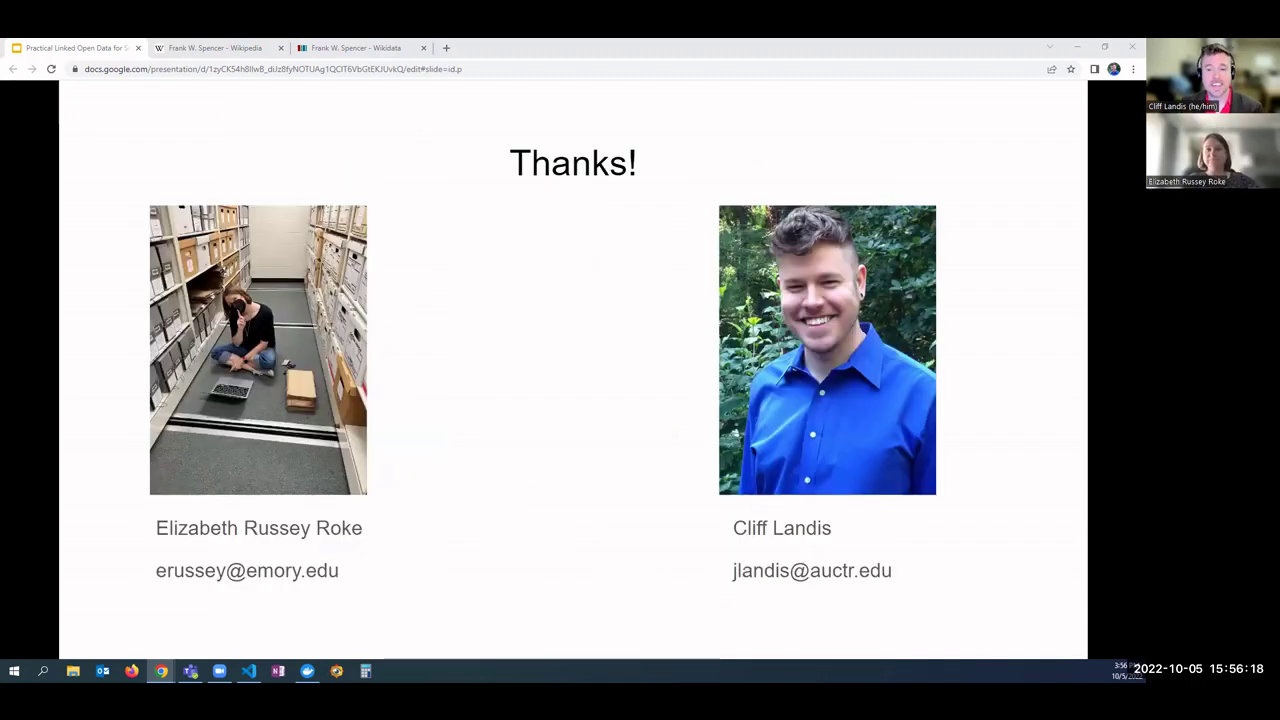